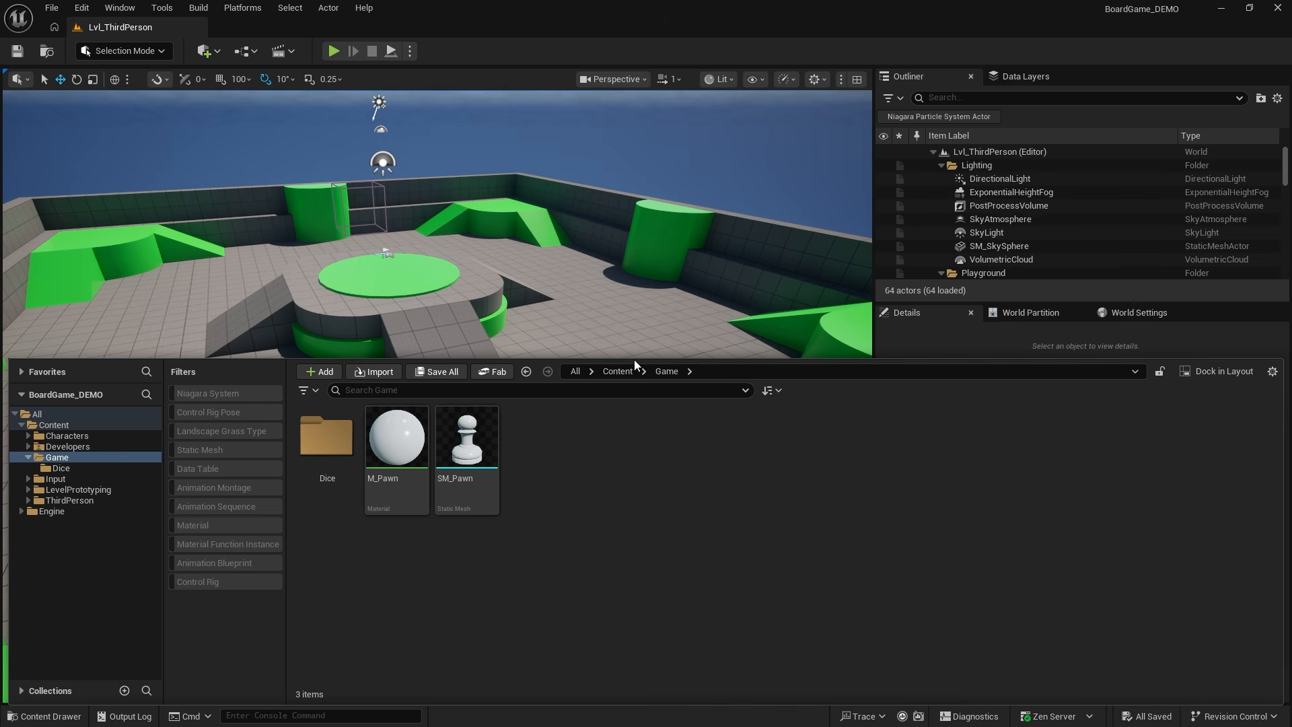
Step: Look through the assets in the Dice folder and return to the Game folder
drag(634, 361, 632, 393)
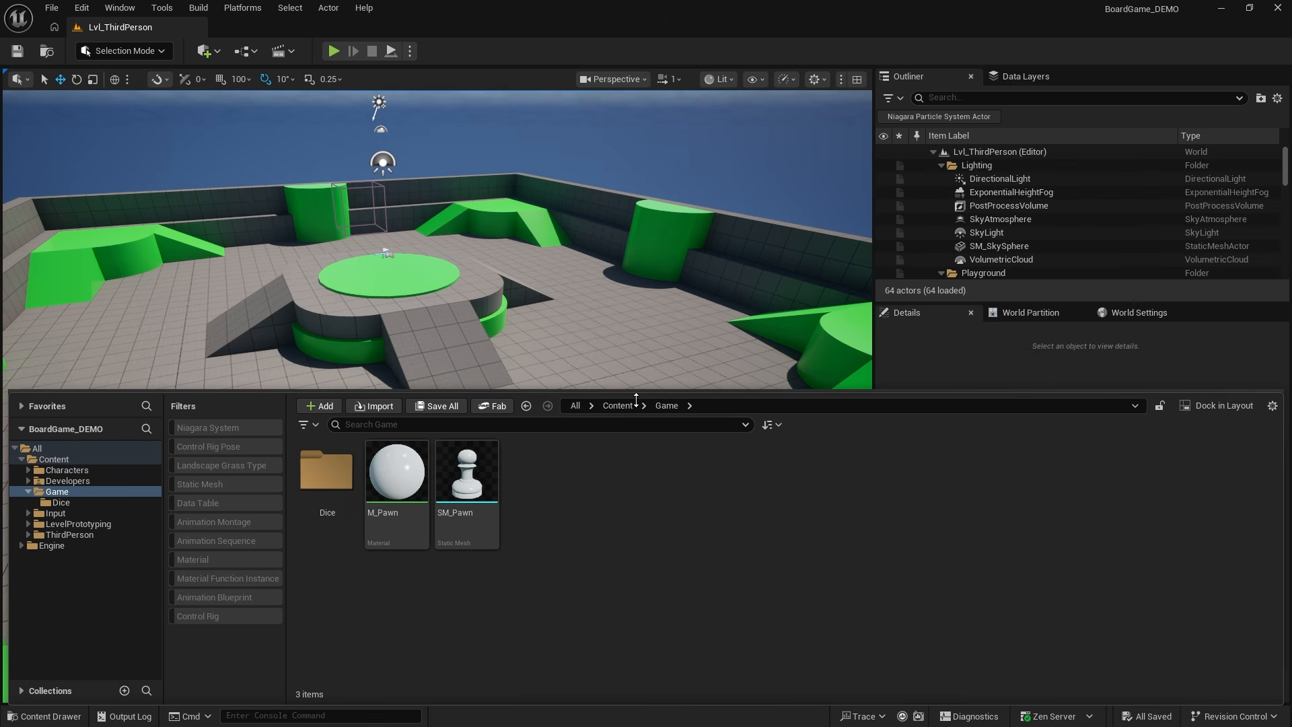
double_click(326, 481)
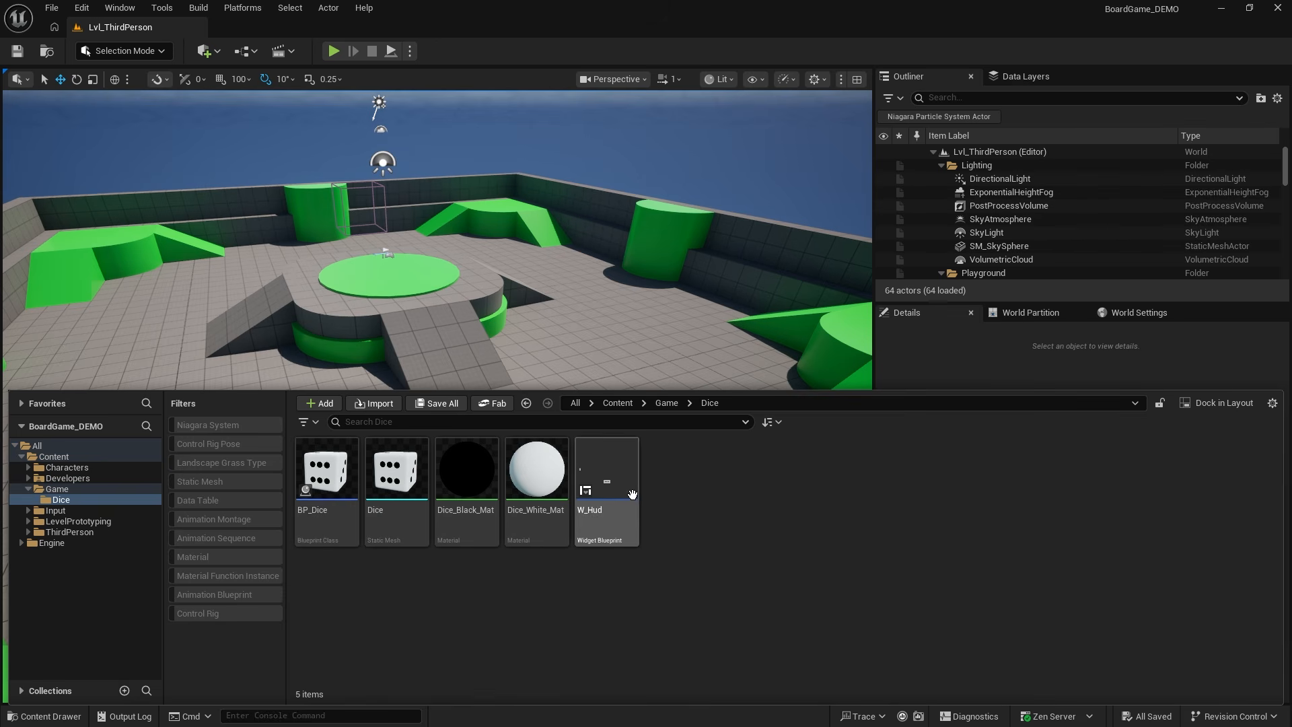
click(664, 405)
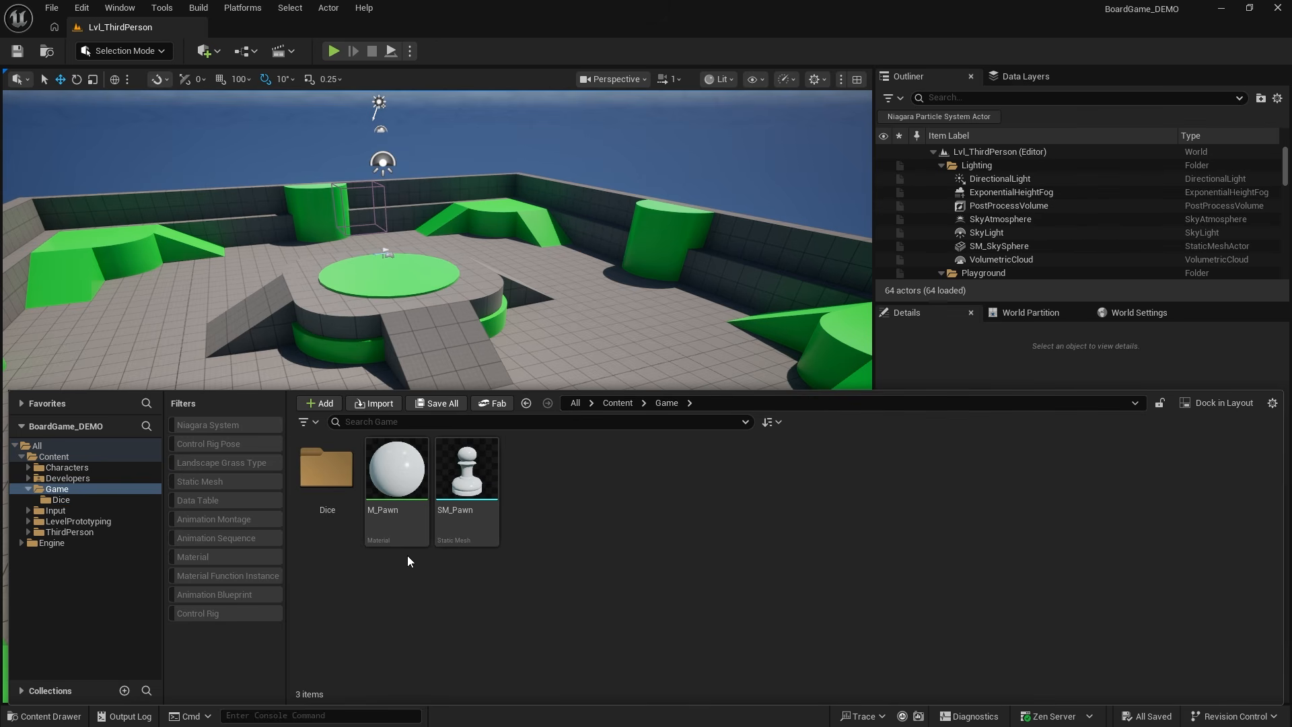
Step: Open the SM_Pawn static mesh, inspect it with its simple collision displayed, and close its editor
click(468, 481)
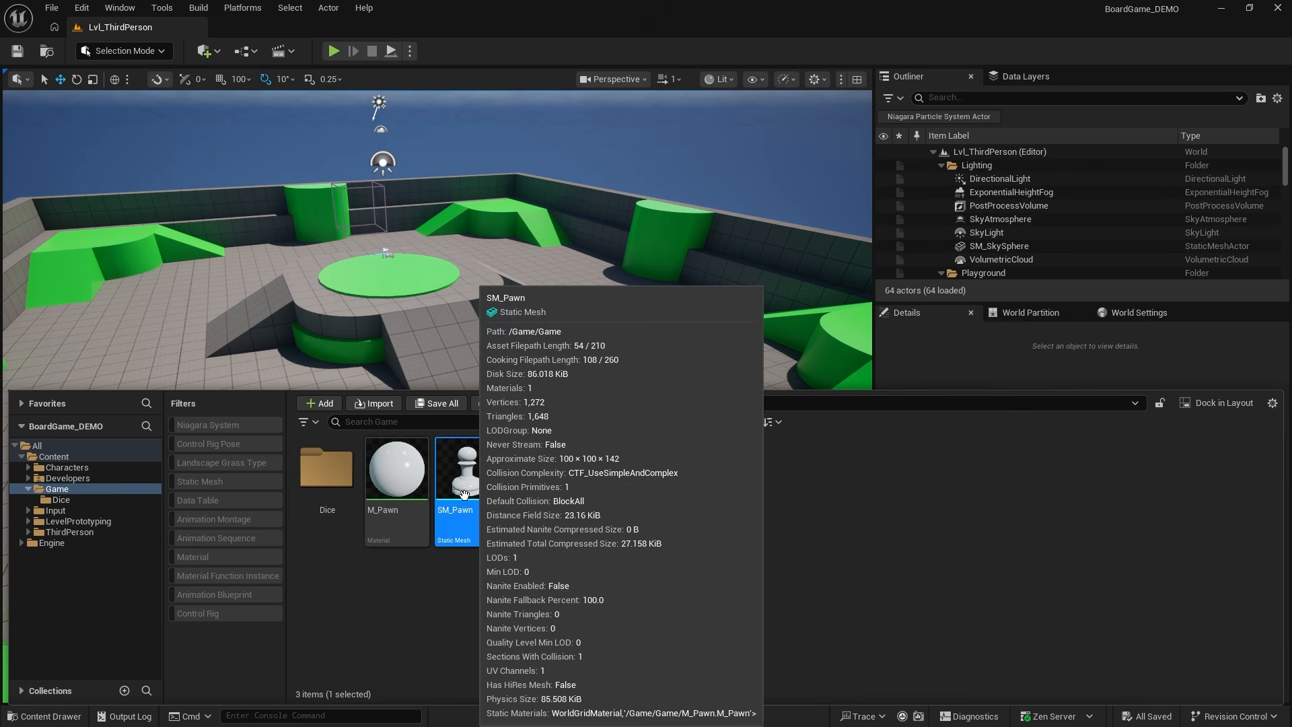
click(112, 53)
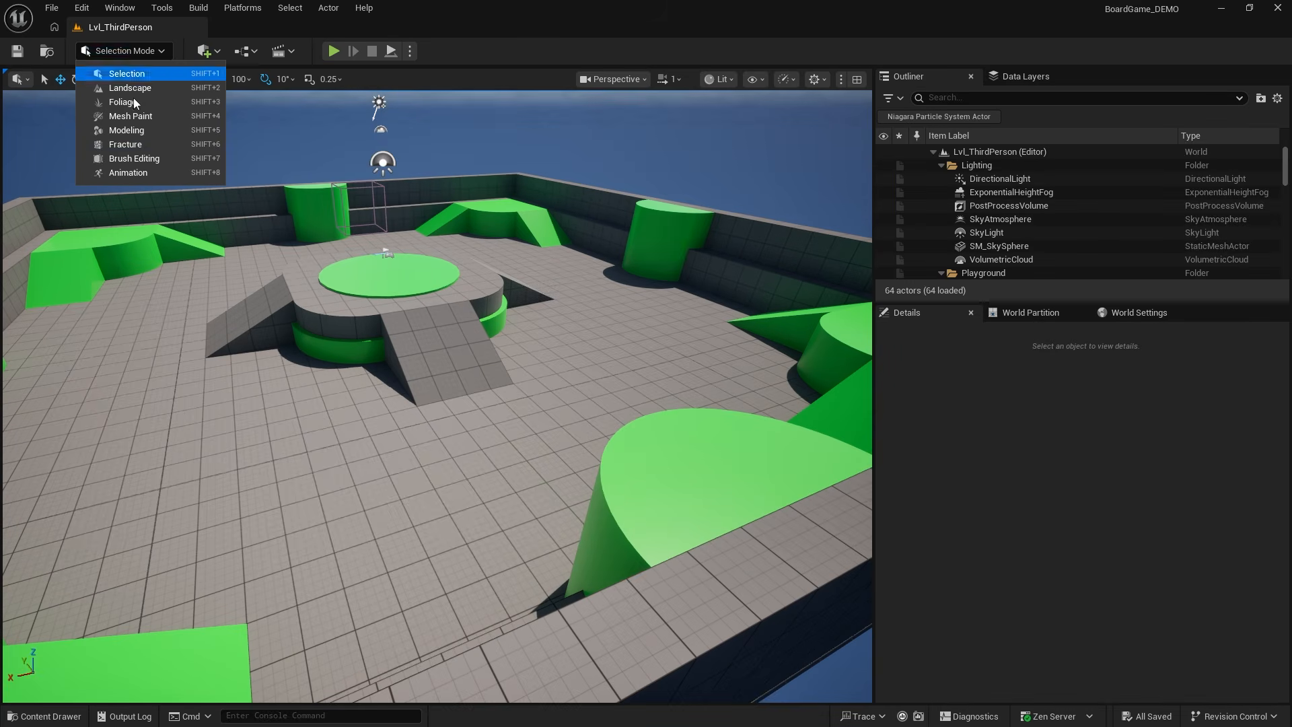
click(133, 54)
click(74, 717)
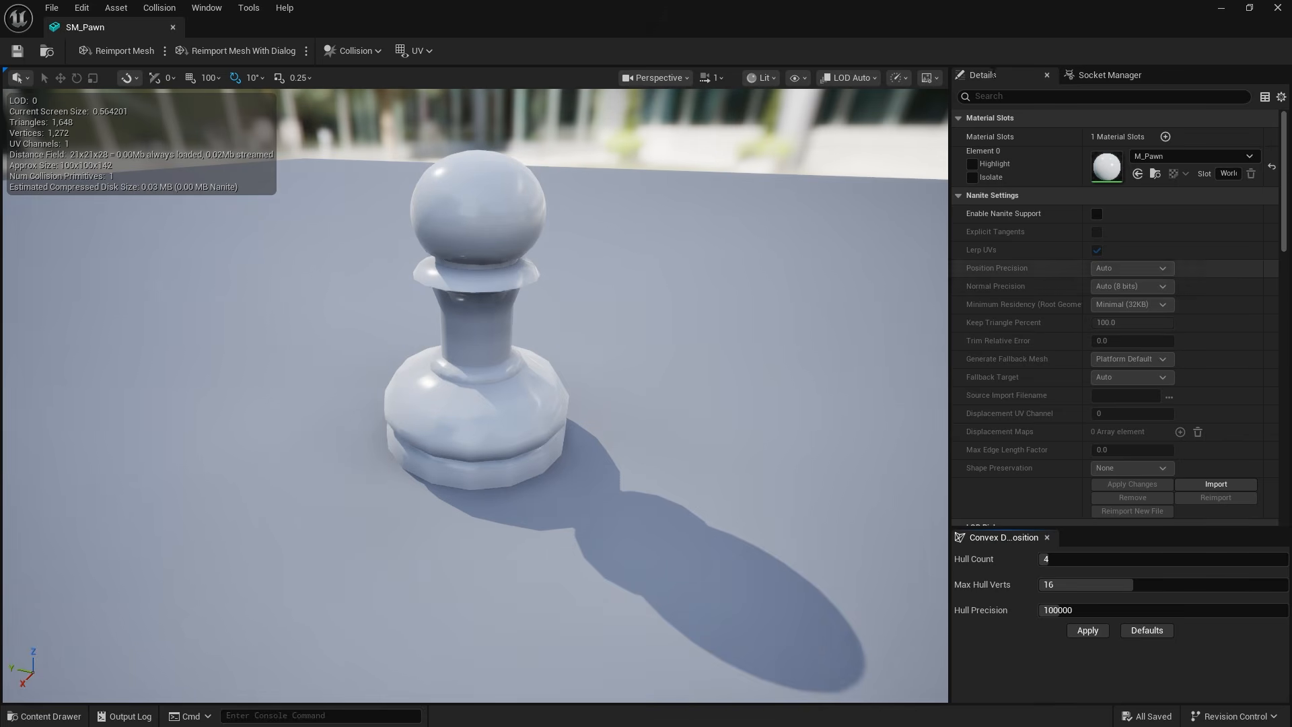
right_drag(629, 204, 605, 168)
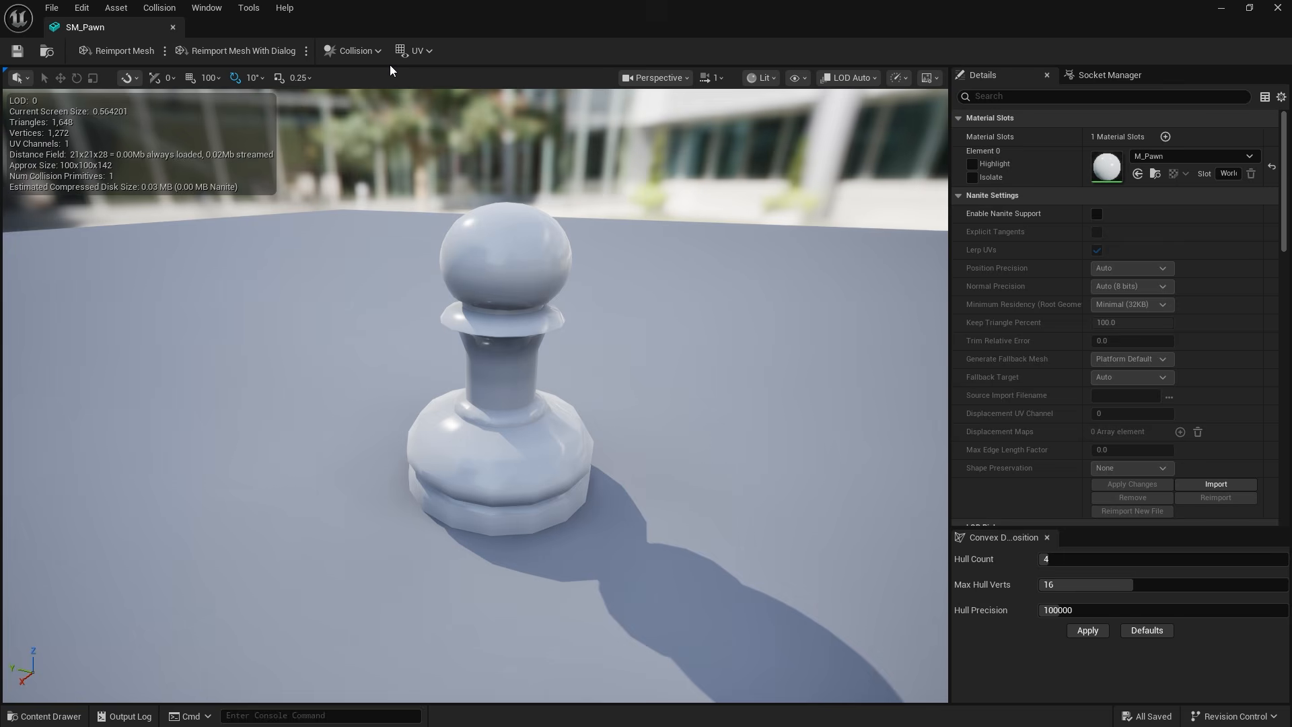
click(355, 51)
click(767, 78)
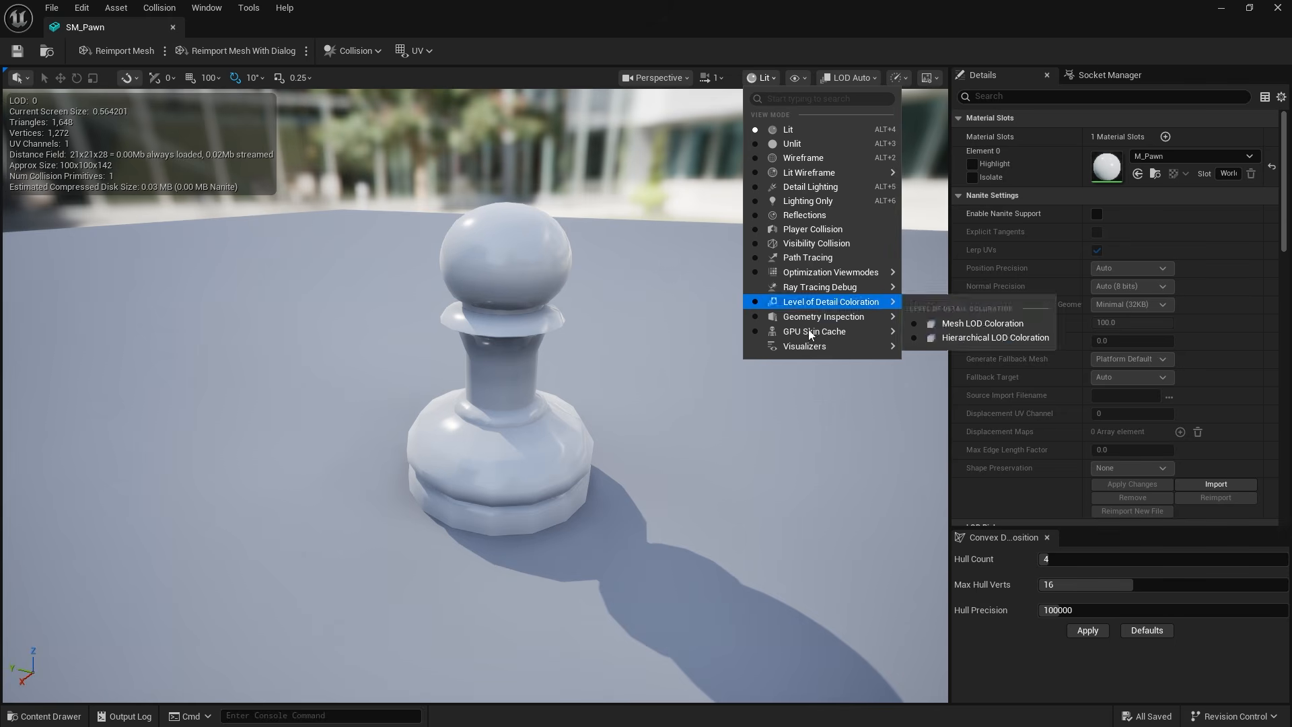
click(796, 78)
click(841, 324)
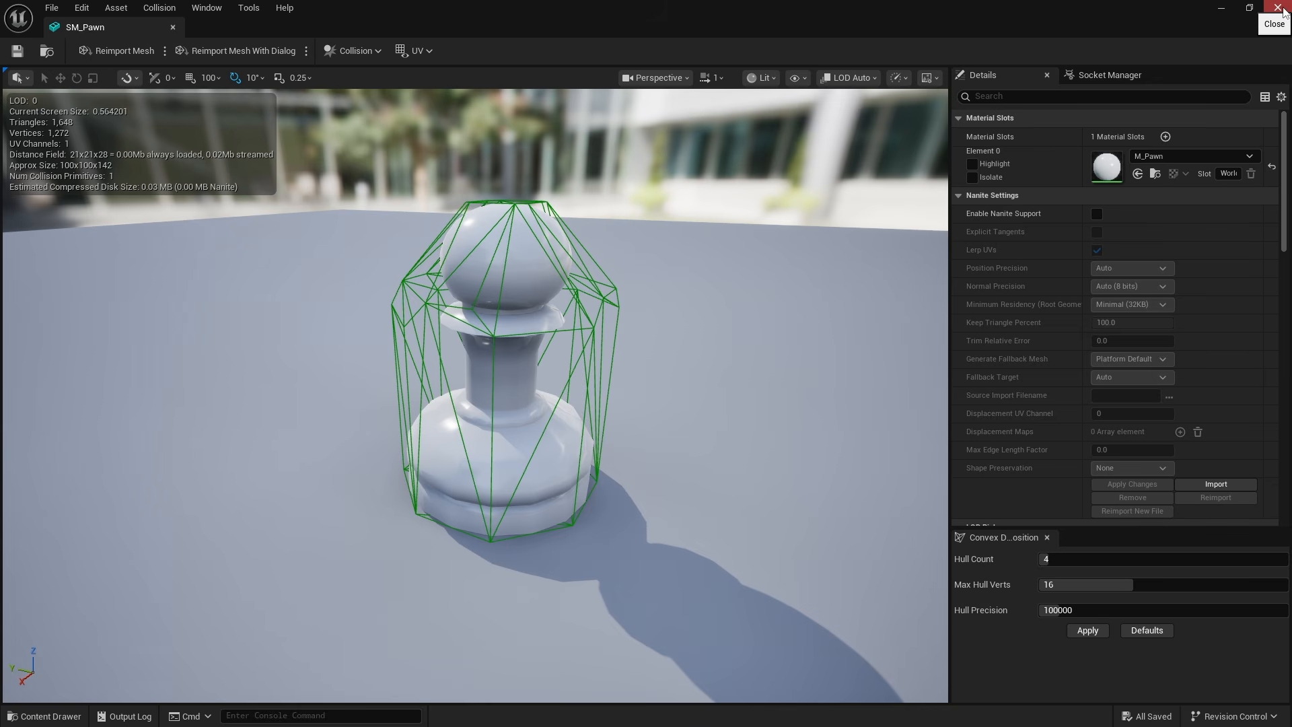
click(1278, 8)
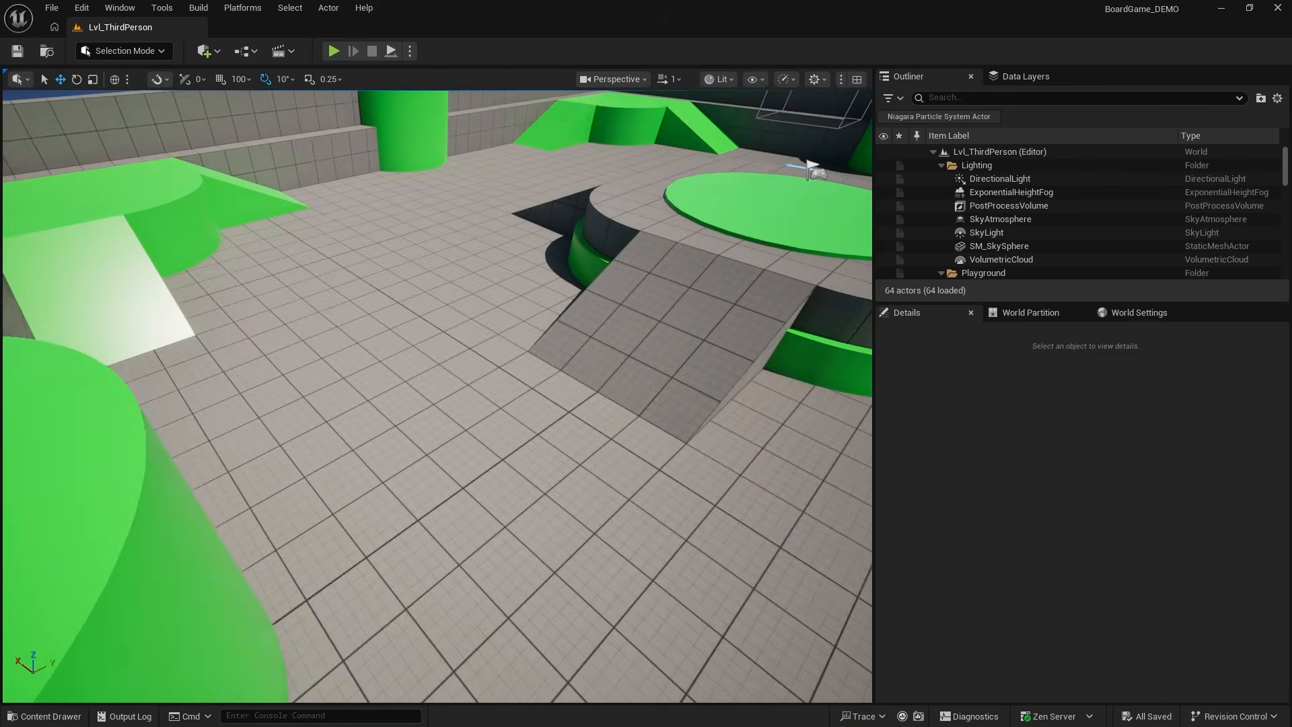
Step: Create a blueprint class in the Game folder with Actor as its parent and name it BP_Boardspace
right_drag(443, 488, 376, 539)
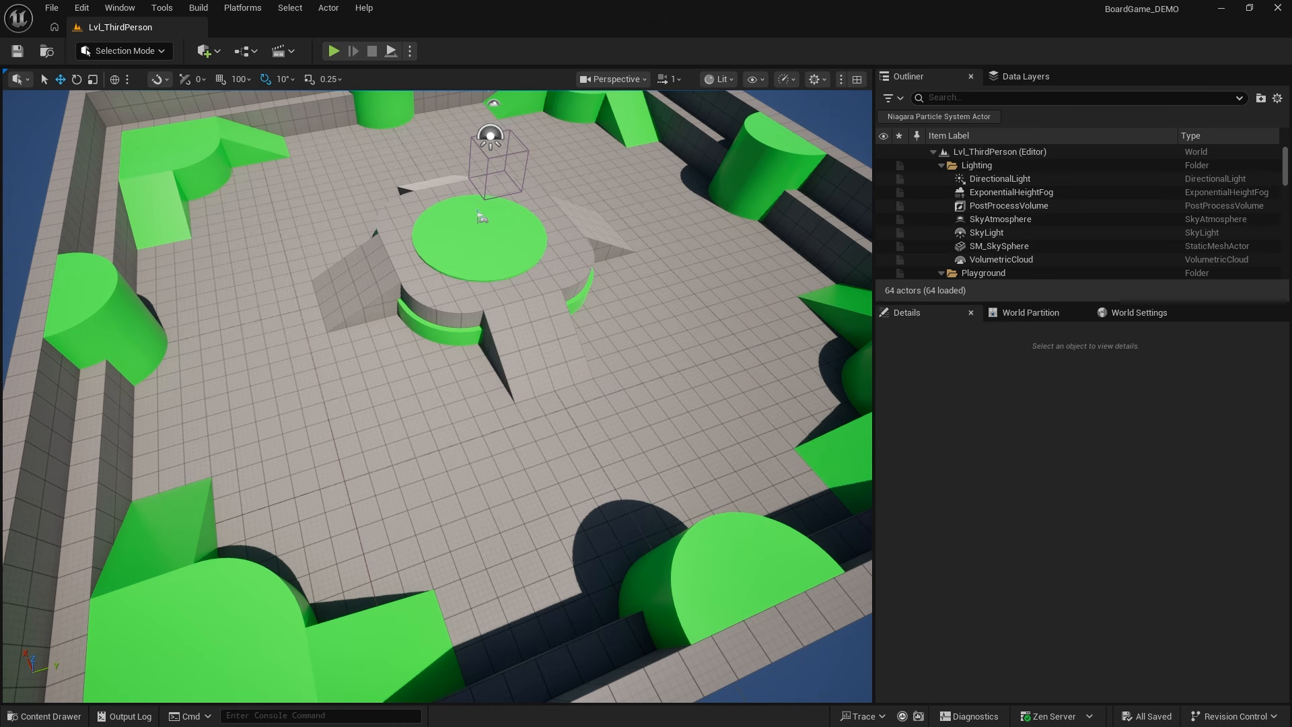
mouse_move(418, 510)
right_down()
mouse_move(457, 431)
mouse_move(418, 511)
right_up()
click(68, 718)
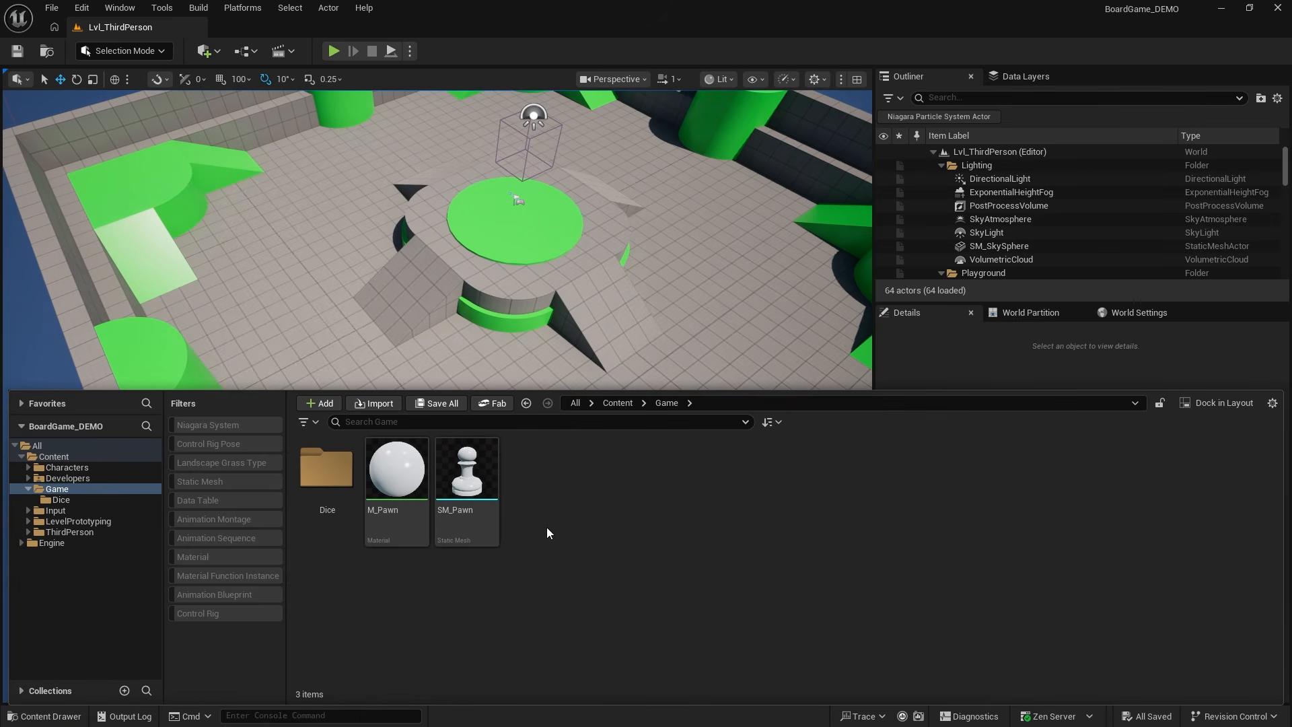
right_click(547, 527)
click(615, 317)
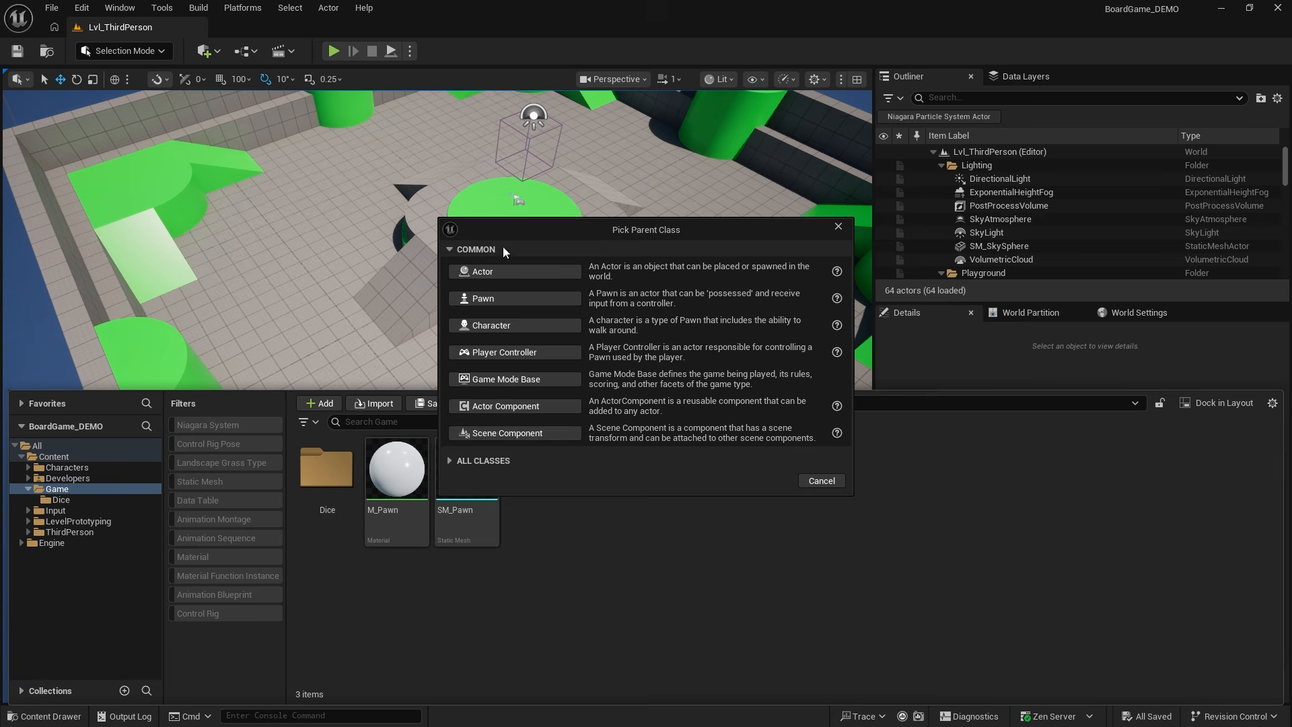
click(501, 272)
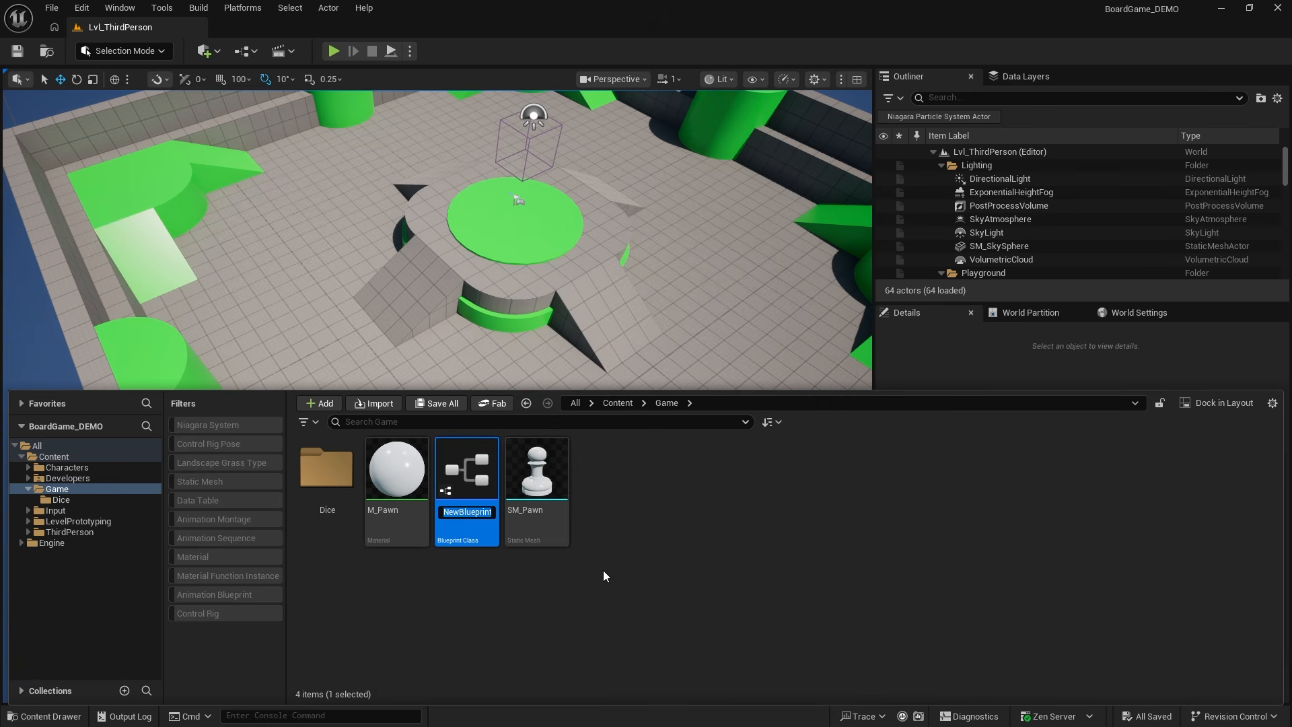
text(BP_Boardspace)
key(Return)
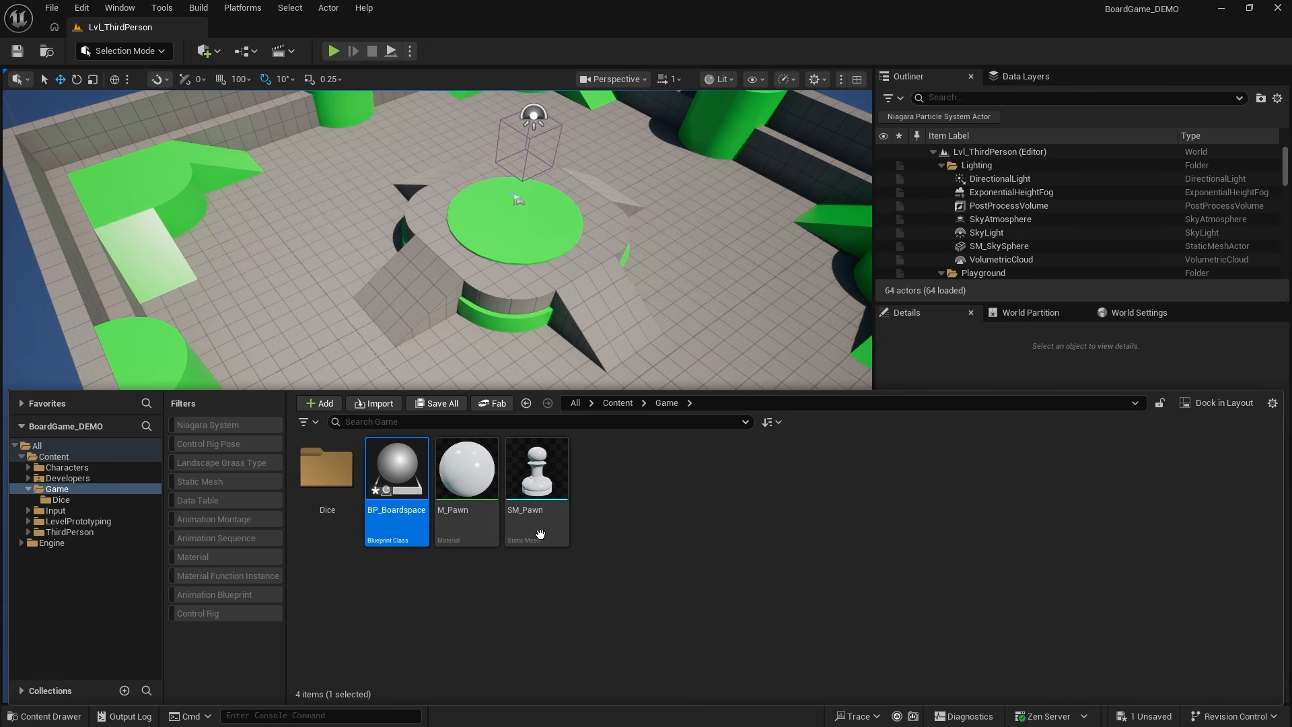
Step: Open the BP_Boardspace blueprint and add a Cube component under its default scene root
double_click(412, 479)
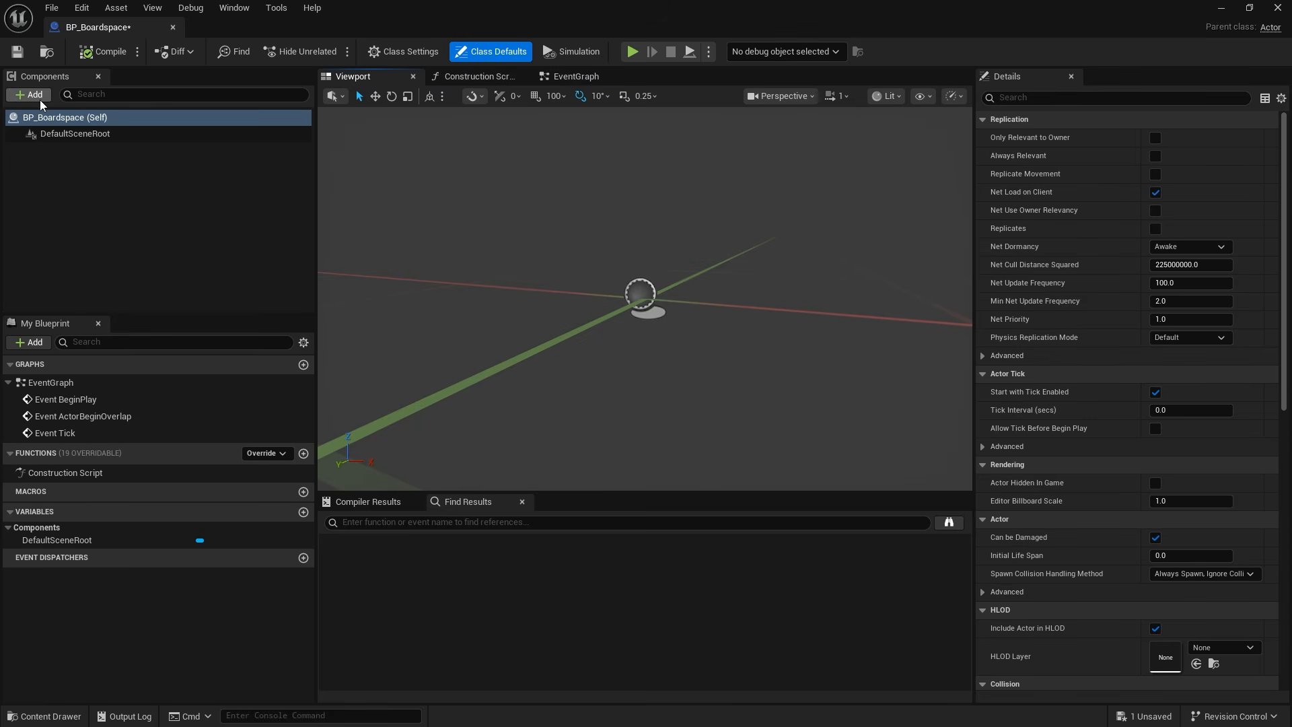
click(38, 99)
click(59, 253)
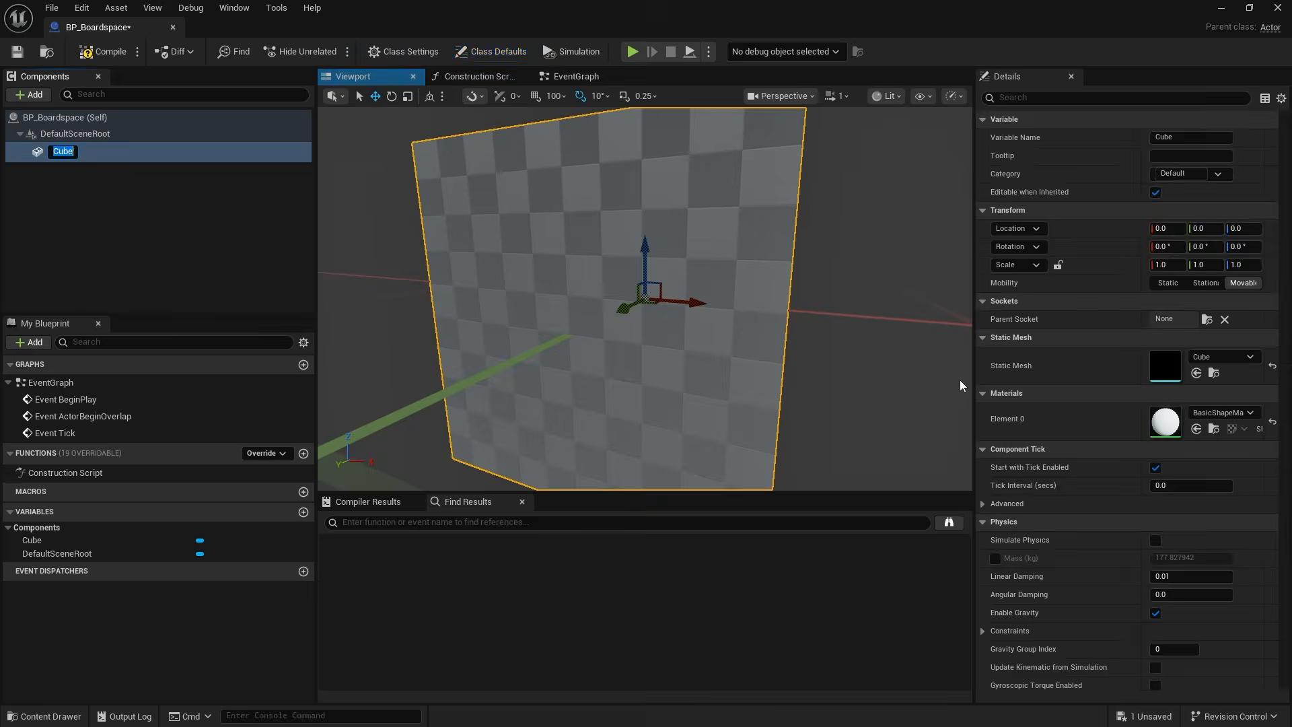
Step: Flatten the cube by setting its Z scale to 0.2 and save the blueprint
right_drag(505, 263, 623, 239)
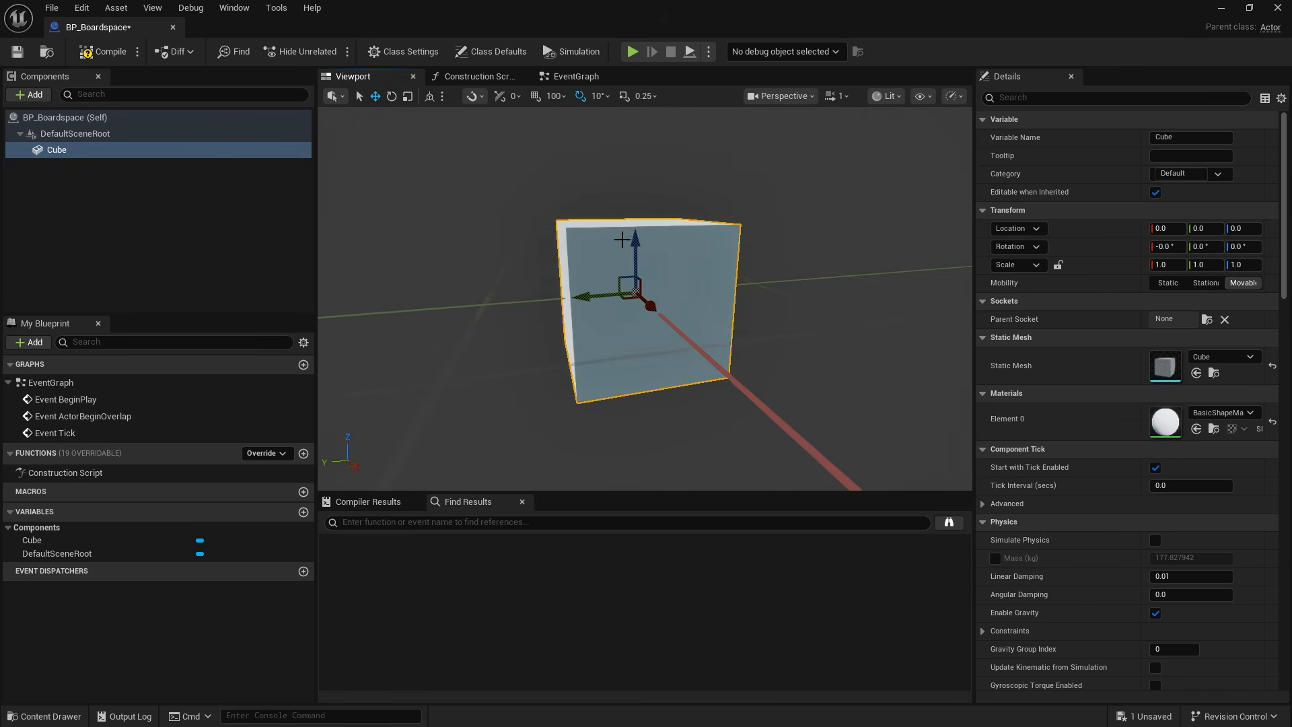
key(r)
drag(634, 239, 635, 290)
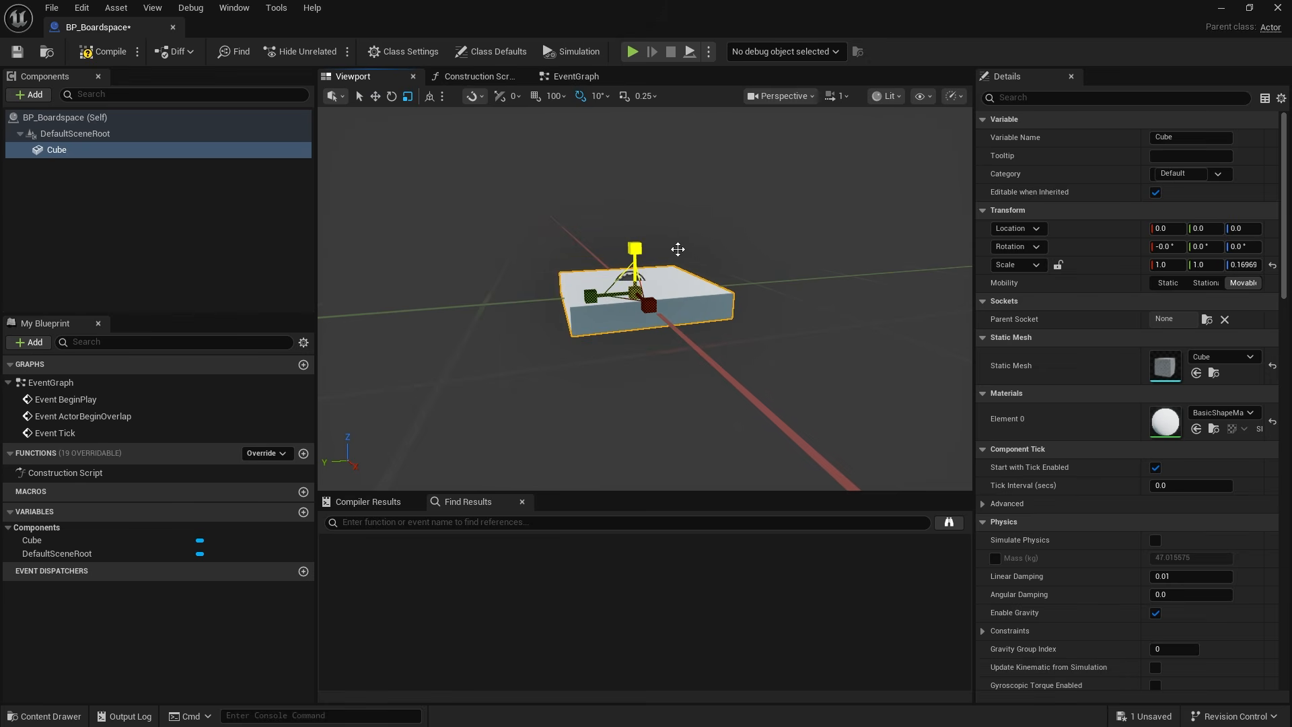
click(1256, 265)
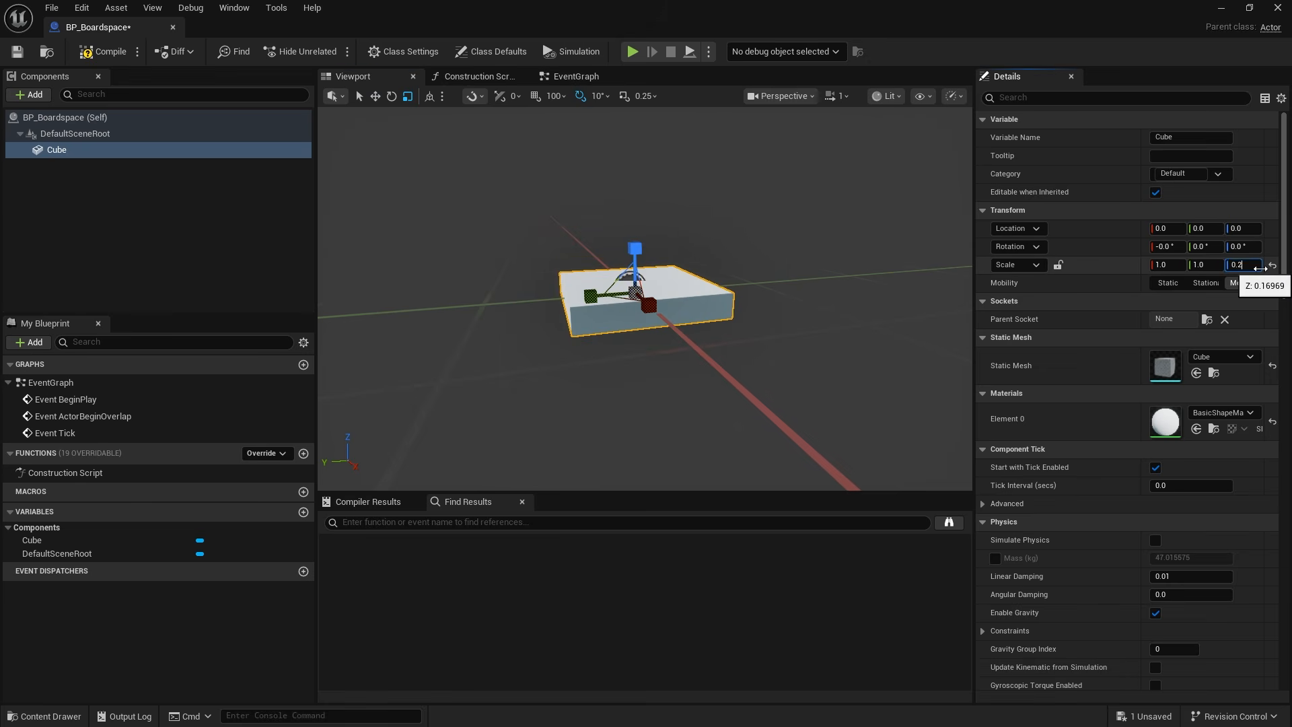
text(0.2)
key(Return)
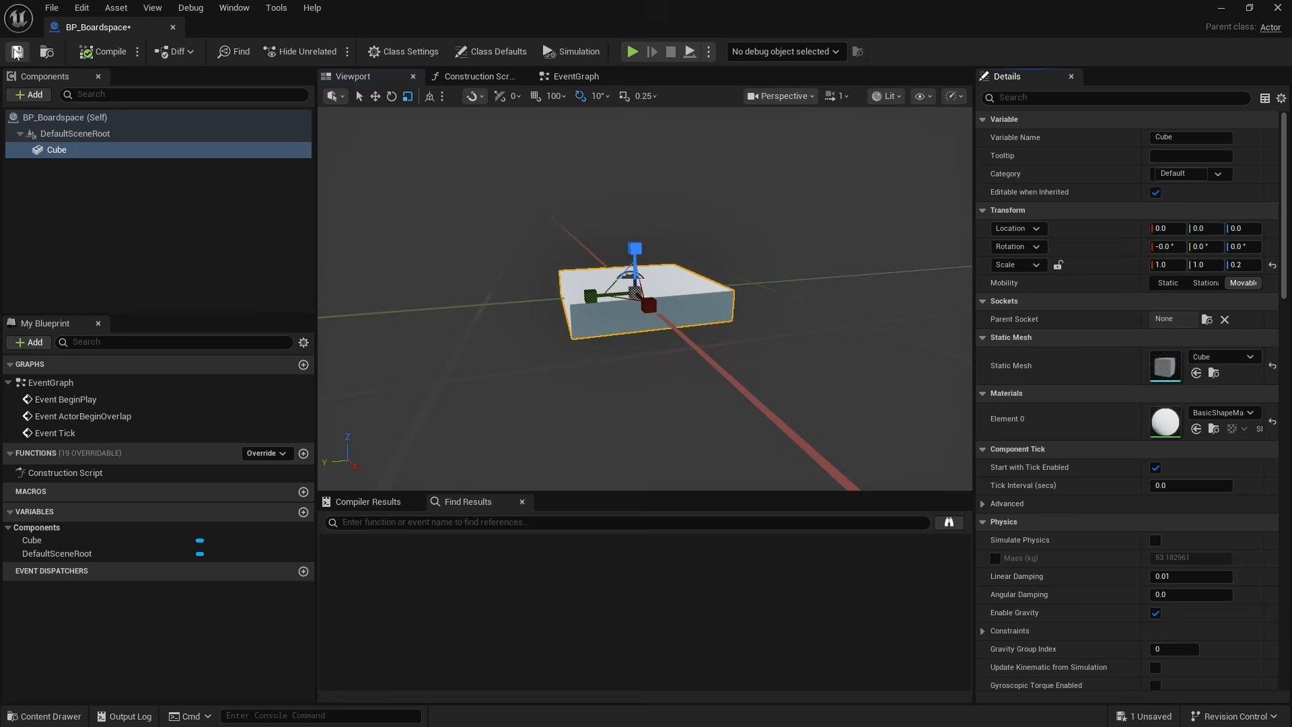
click(17, 52)
Step: Set the cube's X and Y scale to 2, compile the blueprint, and close its editor
click(1163, 265)
text(2)
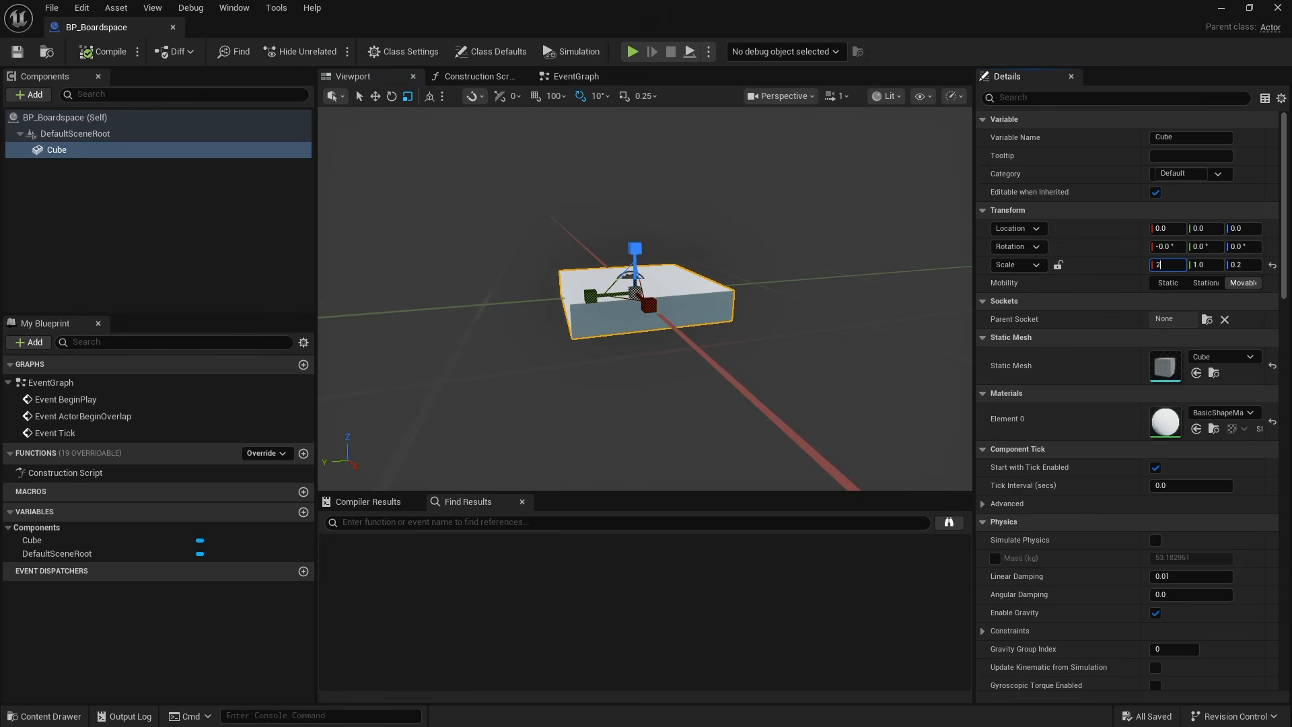
key(Tab)
text(2)
key(Return)
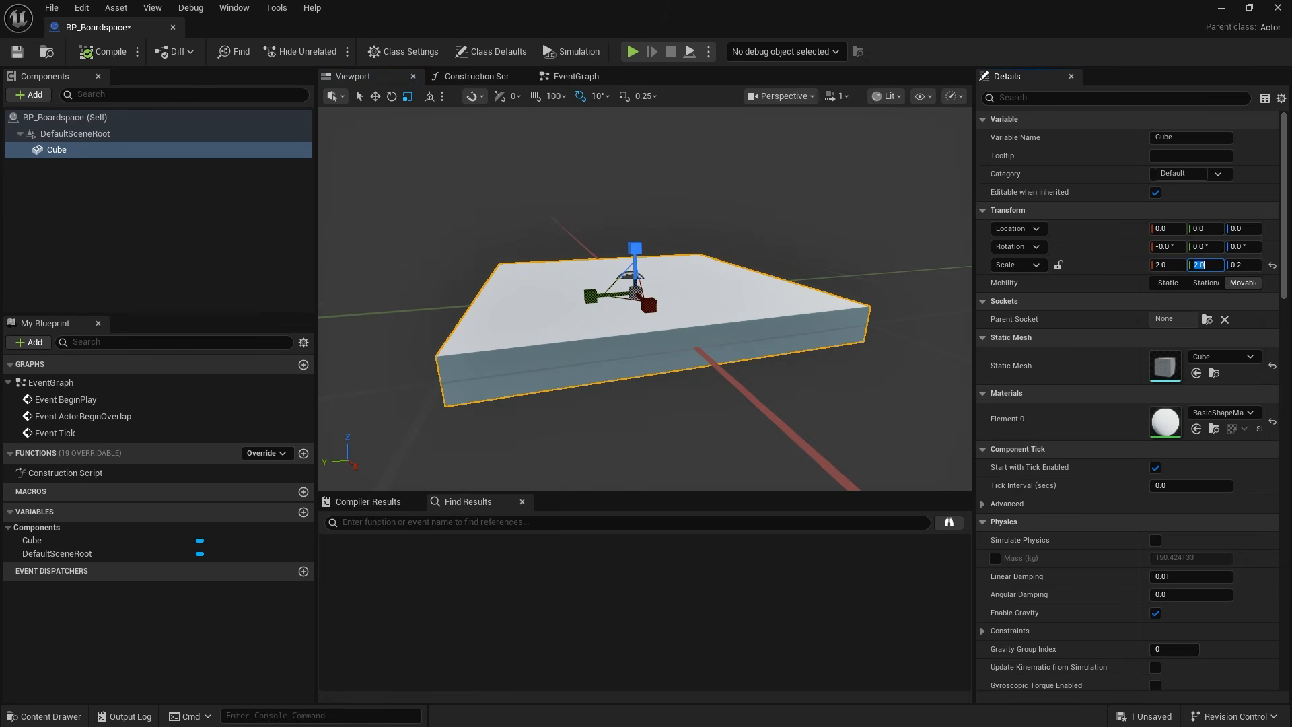
click(111, 52)
right_drag(695, 280, 673, 269)
scroll(673, 269, up, 5)
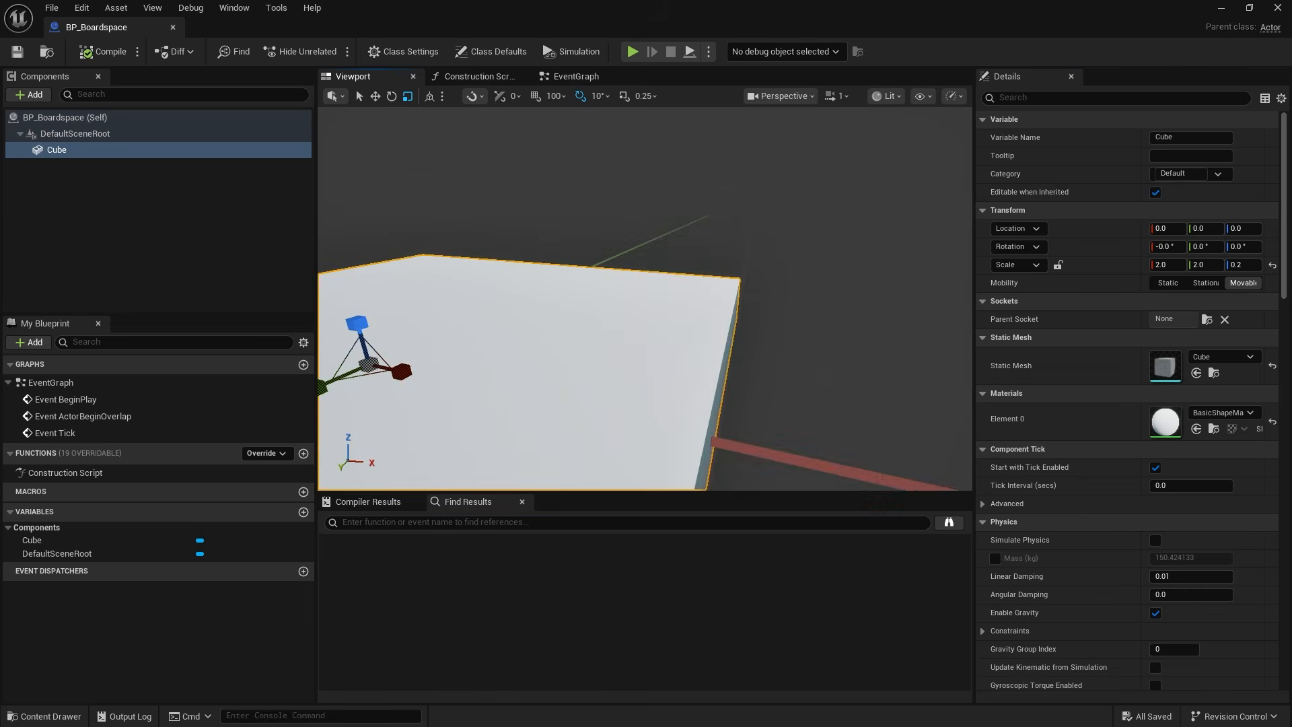
key(f)
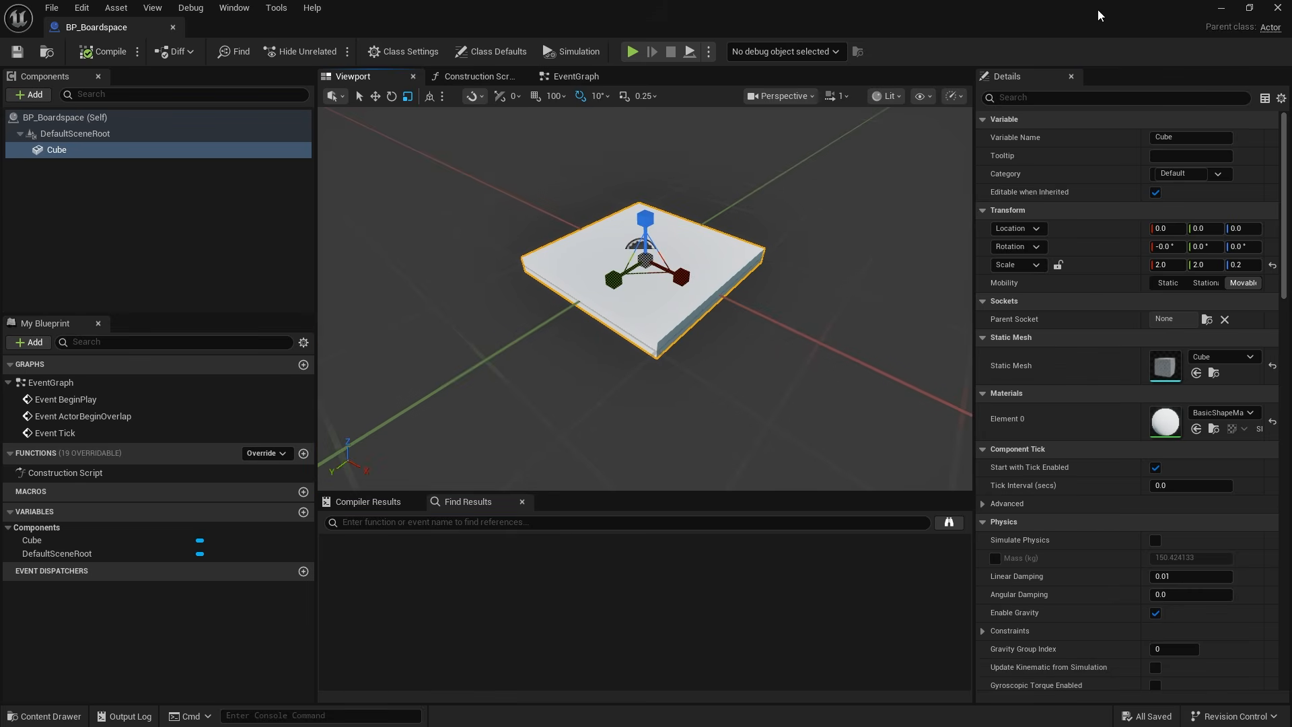
click(1278, 8)
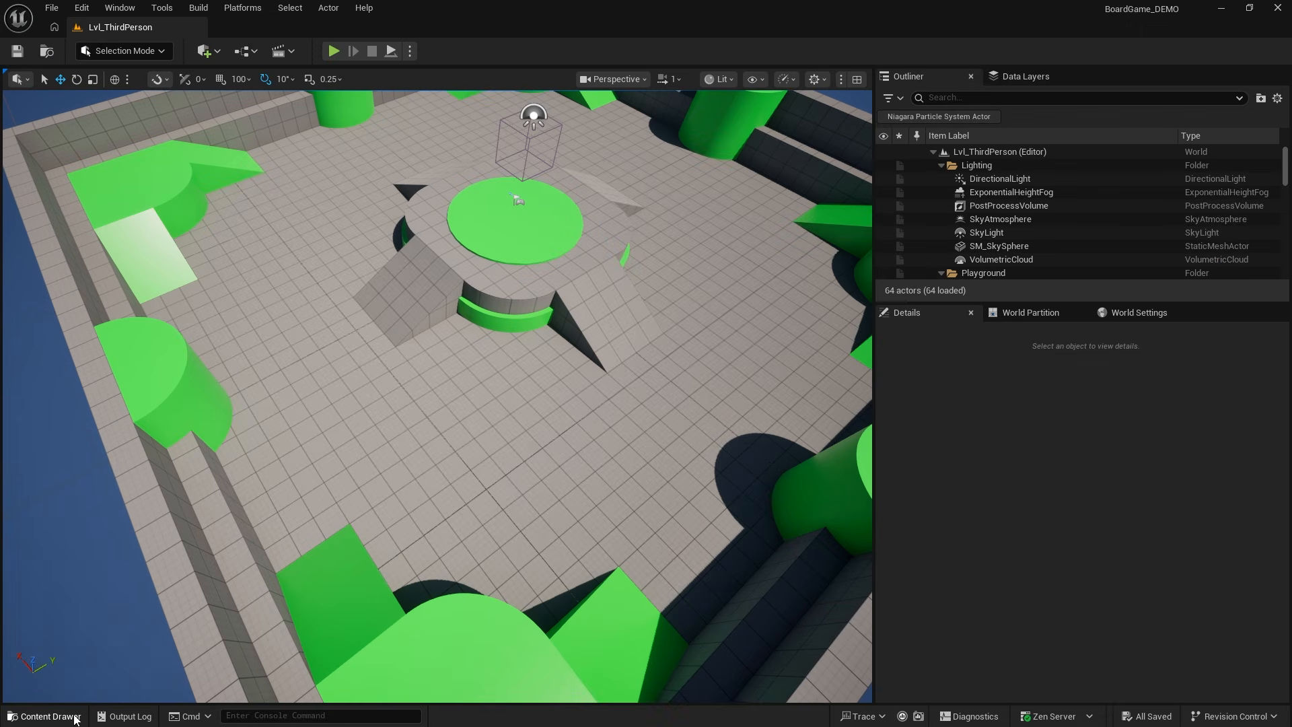
Step: Turn on 100-unit grid snapping for movement and place a BP_Boardspace on the level floor at X -700, Y -1200
click(75, 717)
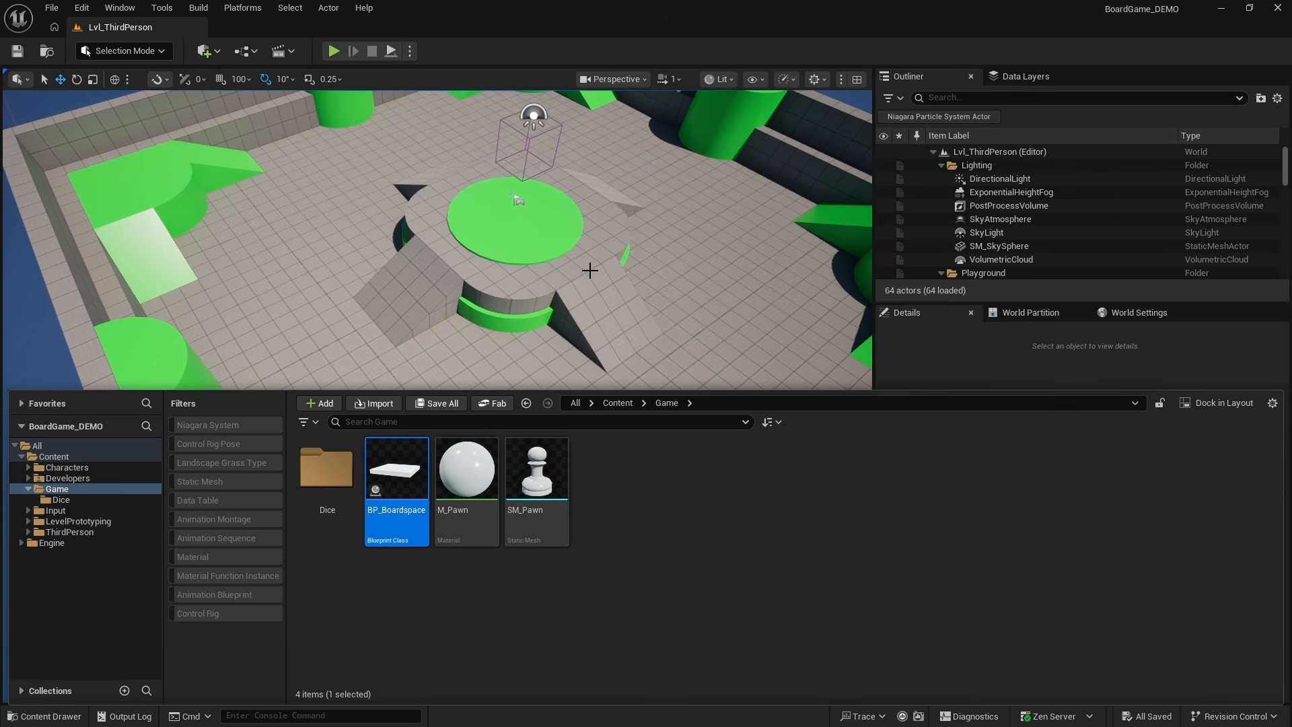
right_drag(589, 269, 539, 310)
click(223, 80)
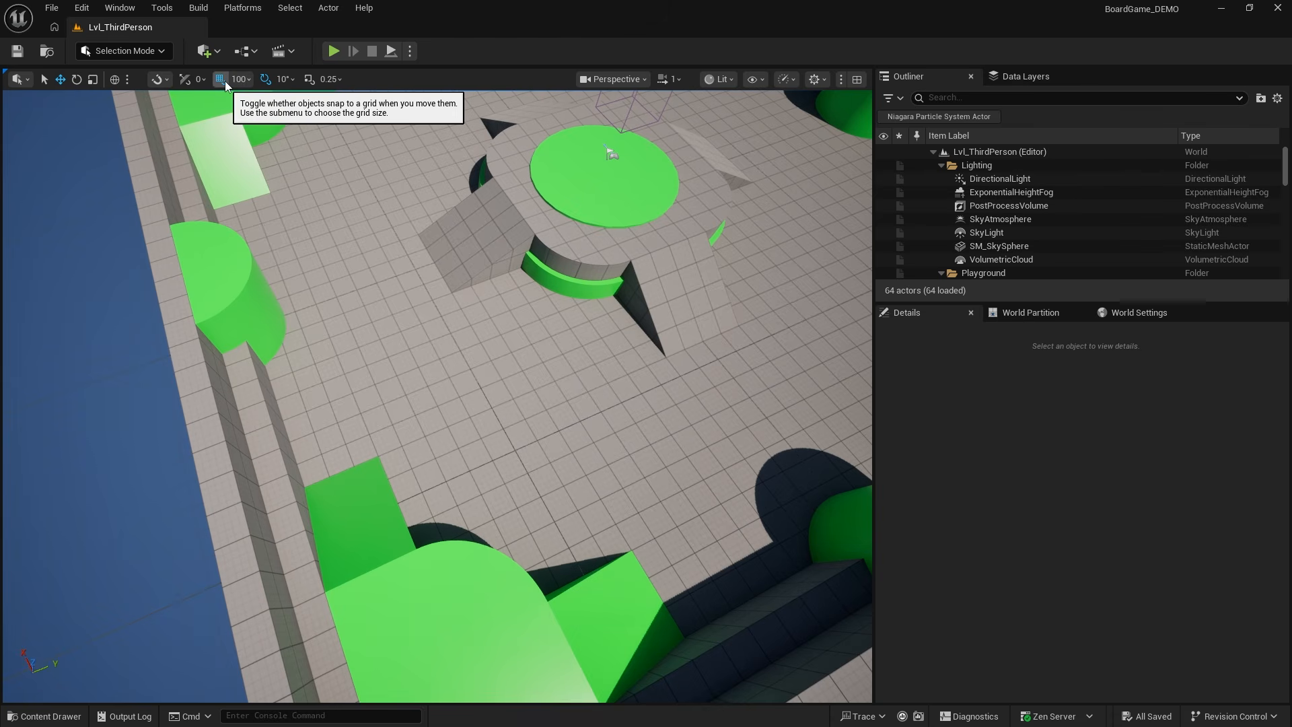
click(62, 719)
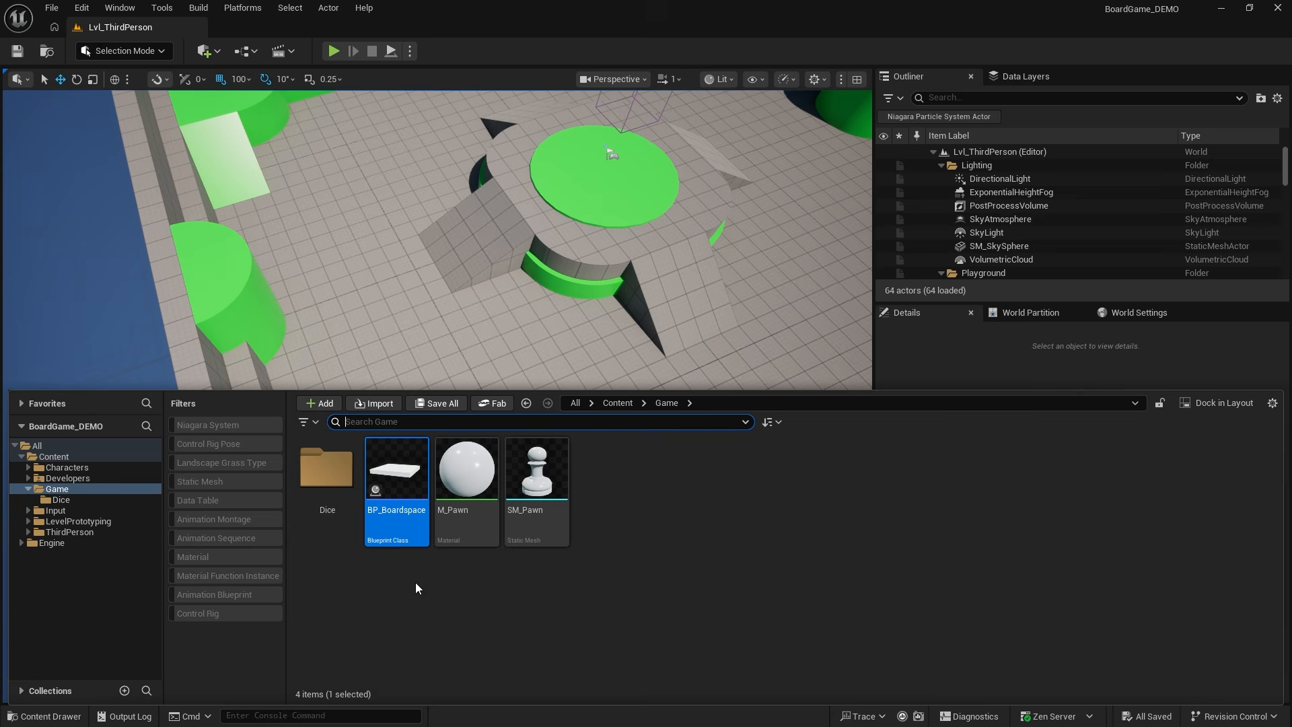
drag(398, 486, 433, 405)
right_drag(433, 405, 614, 438)
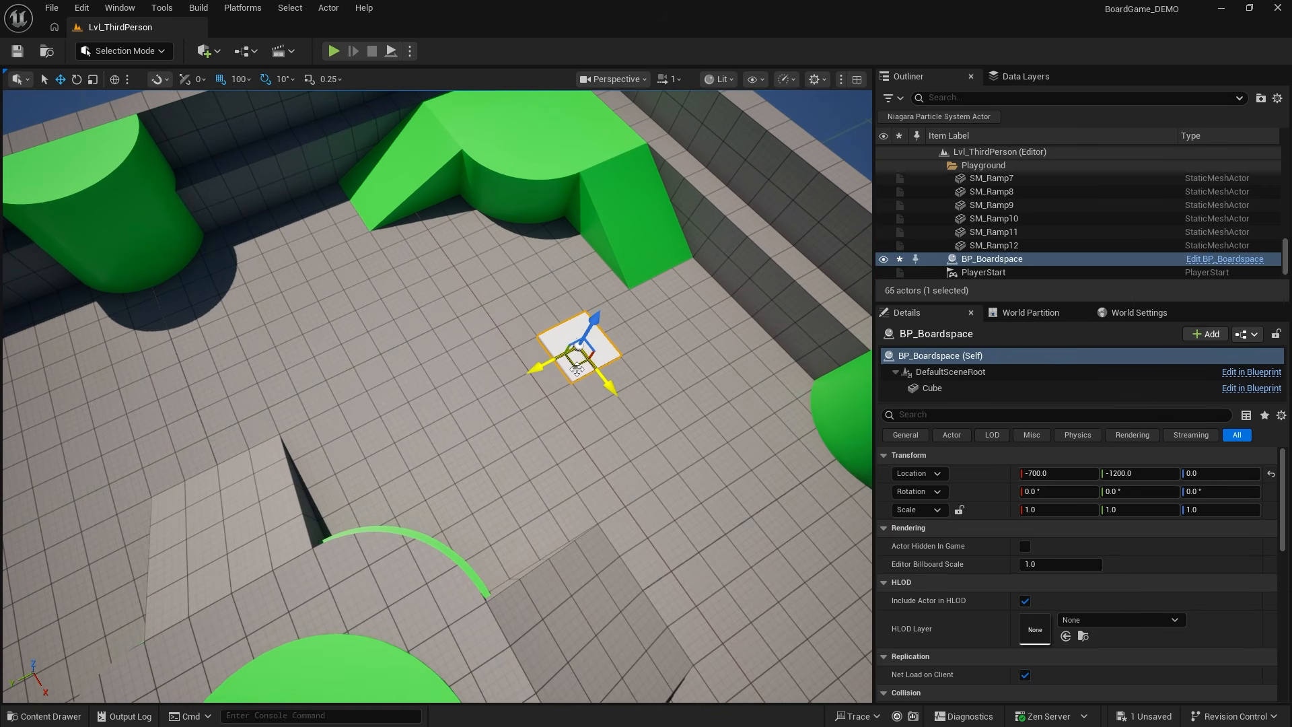
Step: Duplicate the board space into a path of three more spaces, with the last two at X -1200 and Y -700 and -400
alt+drag(576, 364, 380, 316)
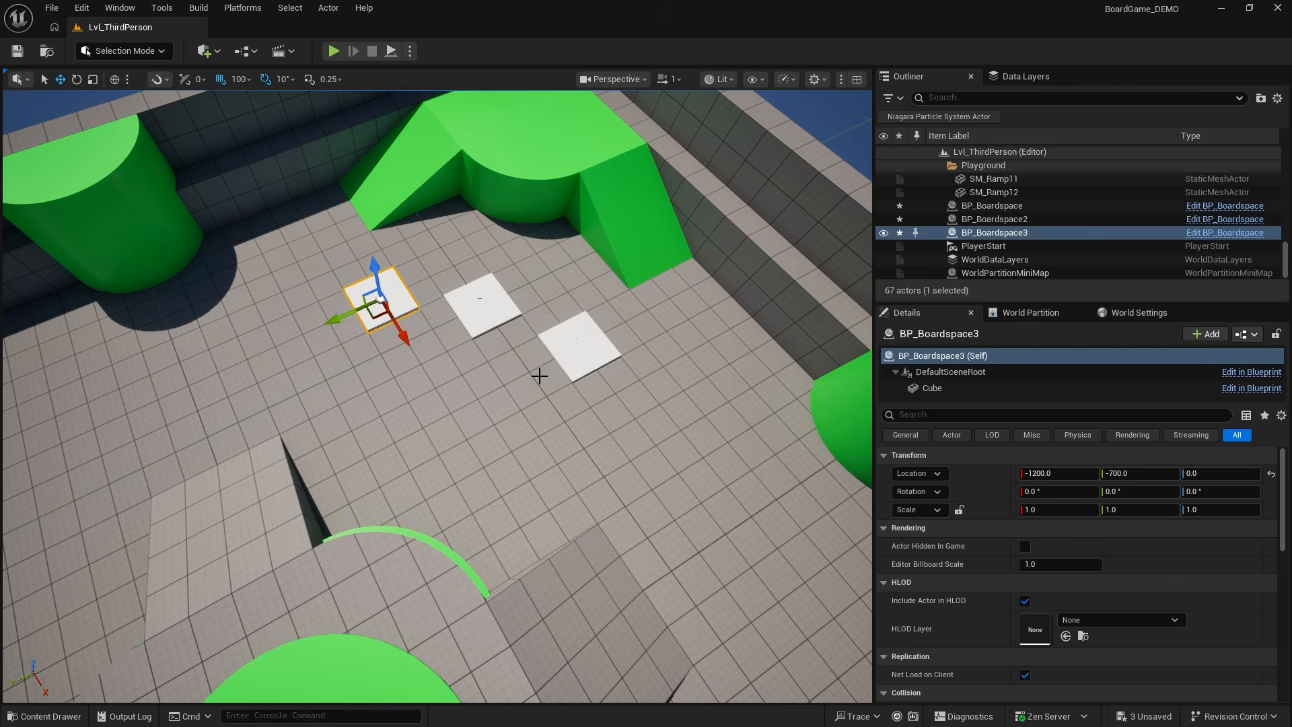
right_drag(539, 374, 487, 364)
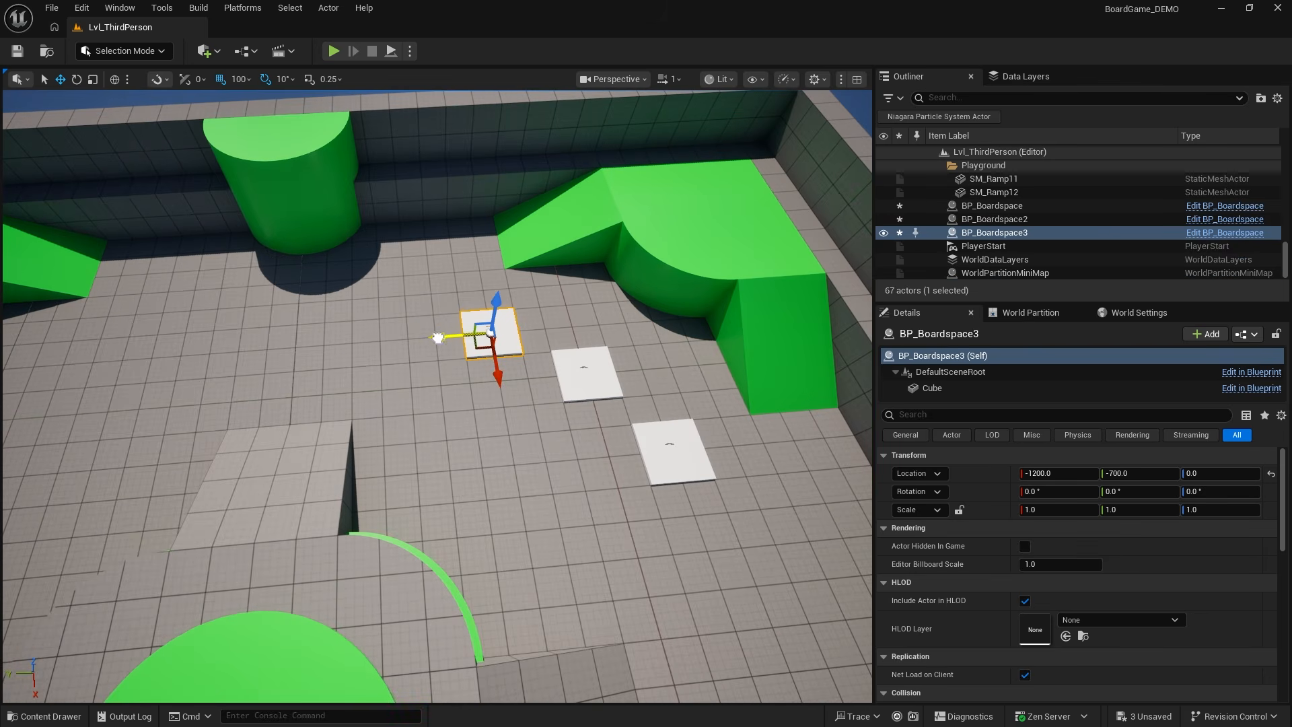
alt+drag(437, 338, 373, 343)
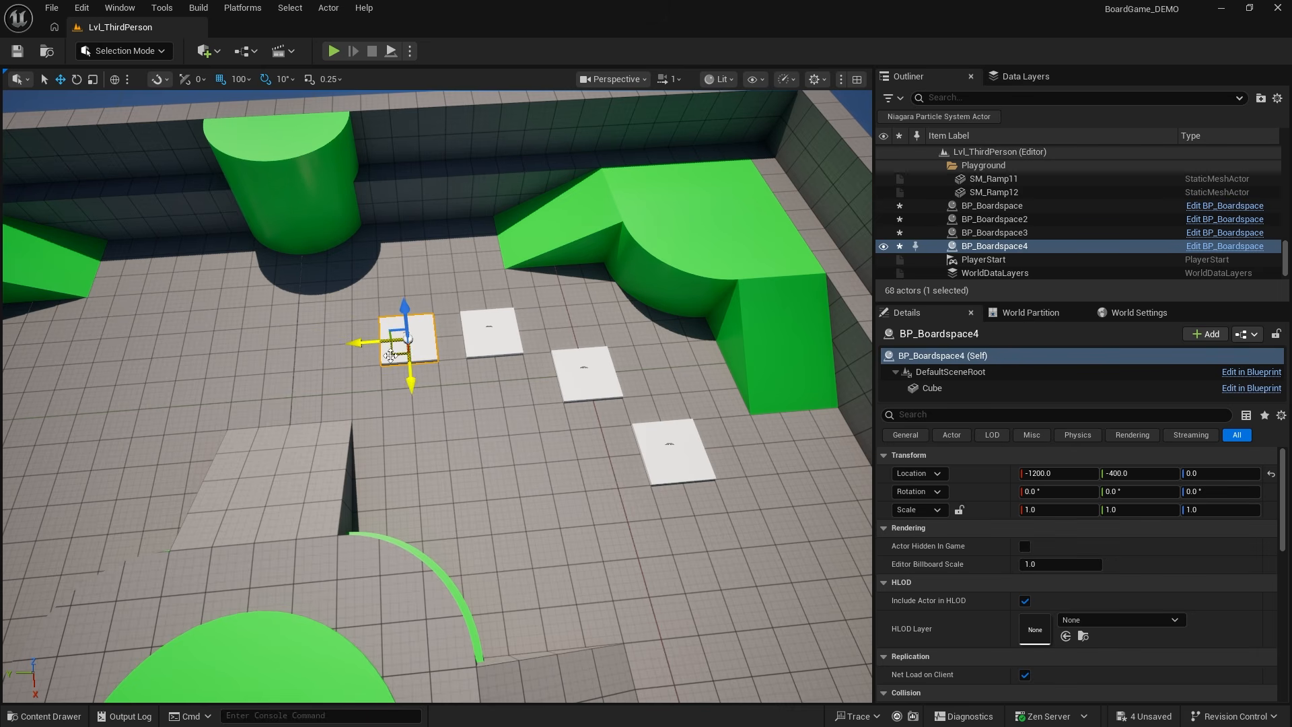
Step: Extend the row along X -1200 with four more copies of the board space at Y -100, 200, 500 and 800
right_drag(528, 363, 488, 346)
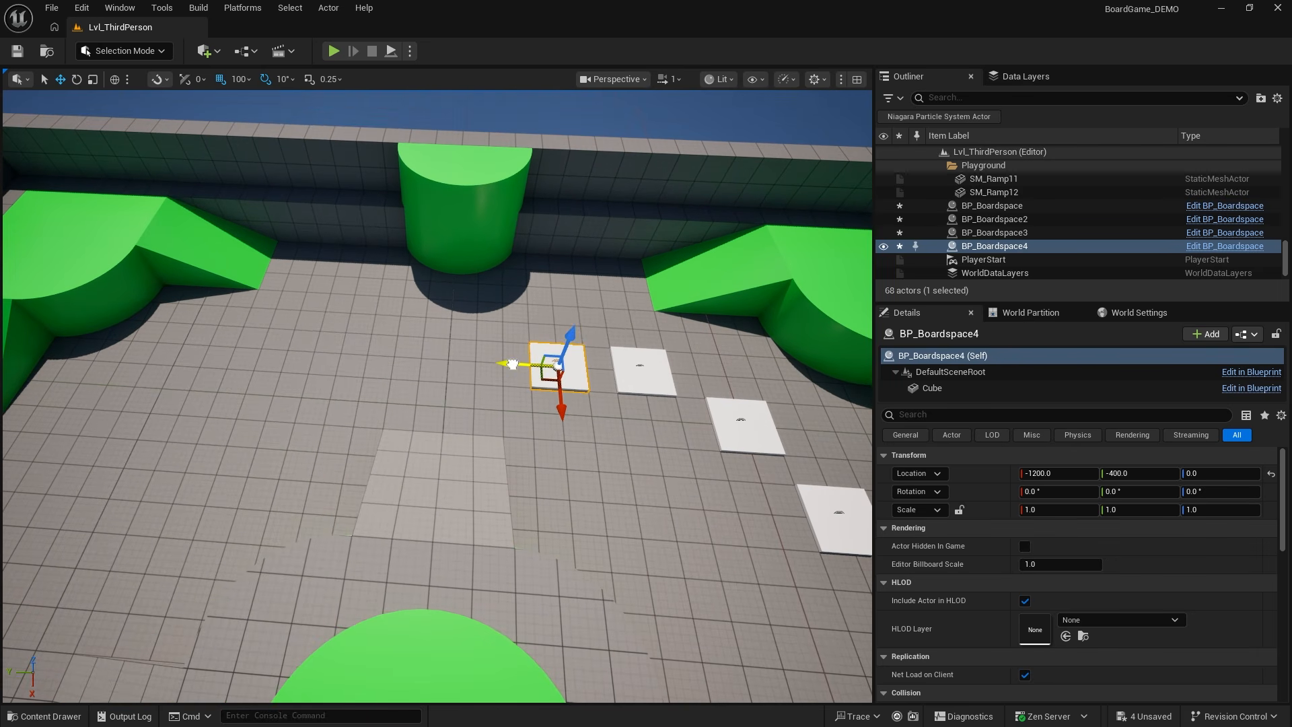
alt+drag(513, 364, 335, 360)
middle_drag(396, 355, 507, 397)
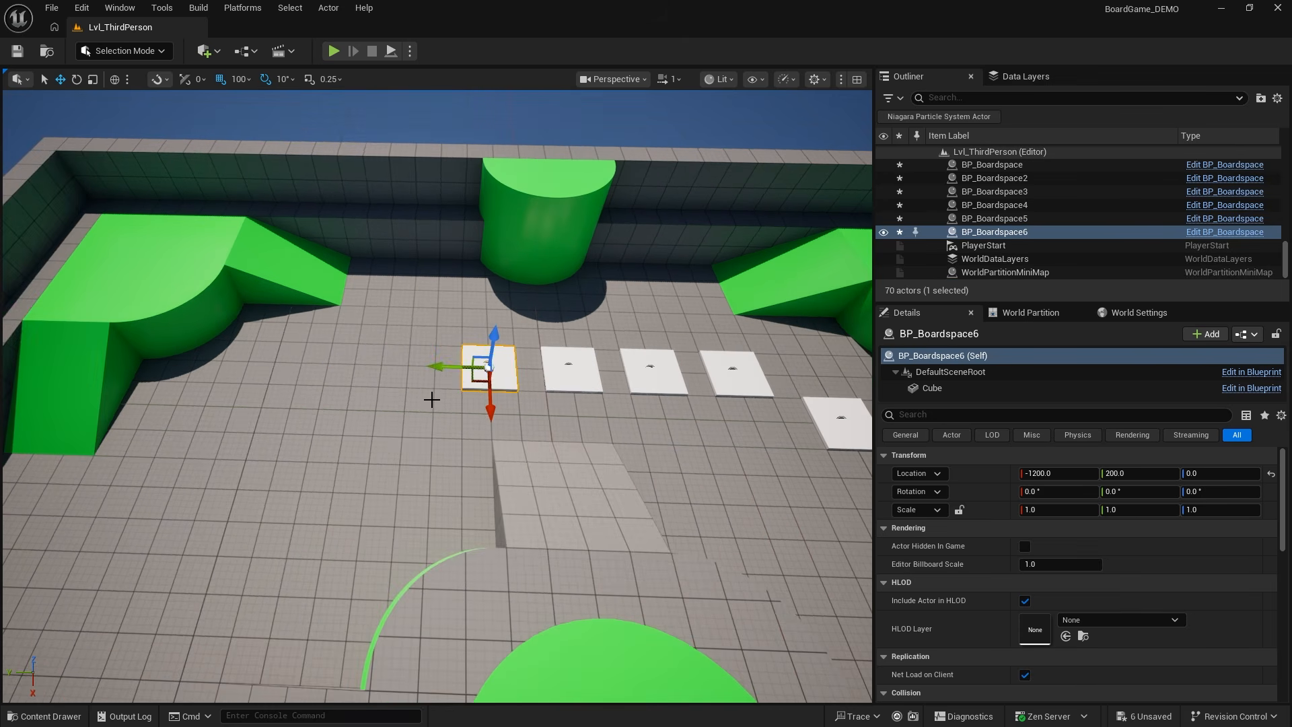
alt+drag(457, 368, 283, 370)
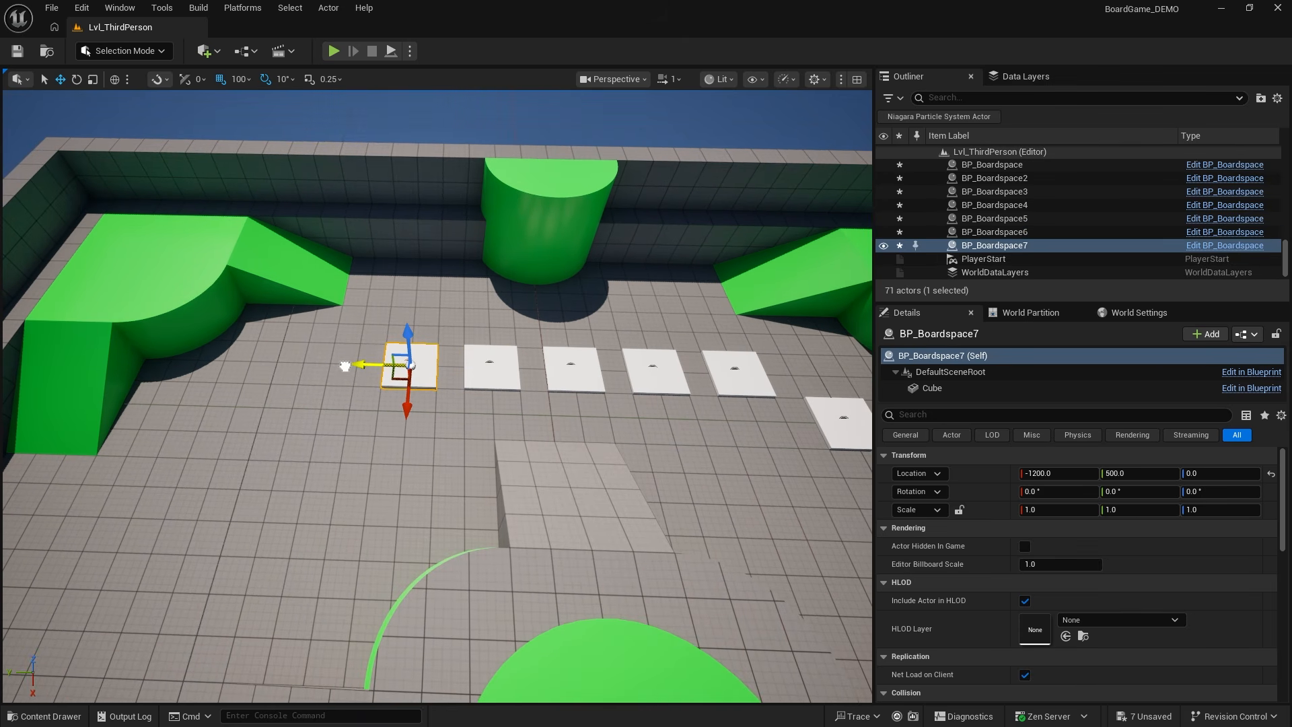
Step: Delete BP_Boardspace8 from the far end of the row
right_drag(320, 435, 282, 414)
key(w)
right_drag(577, 312, 577, 312)
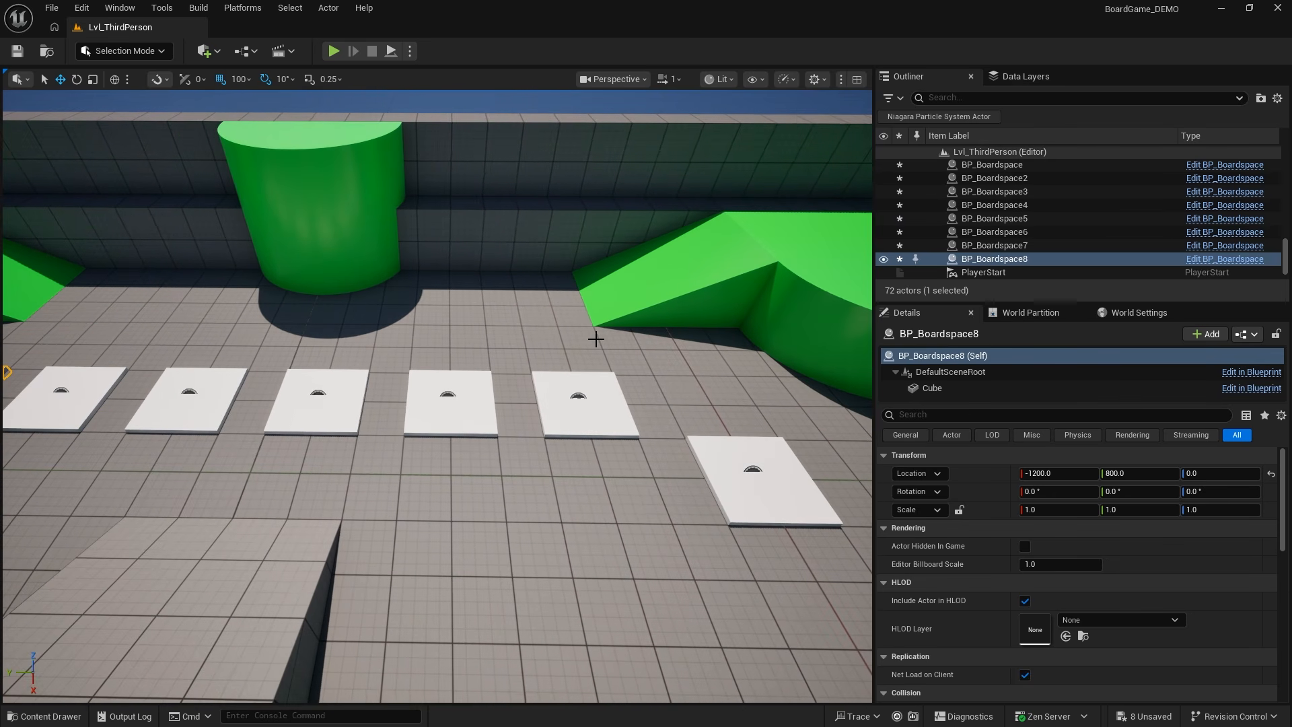
right_drag(474, 427, 352, 405)
key(Delete)
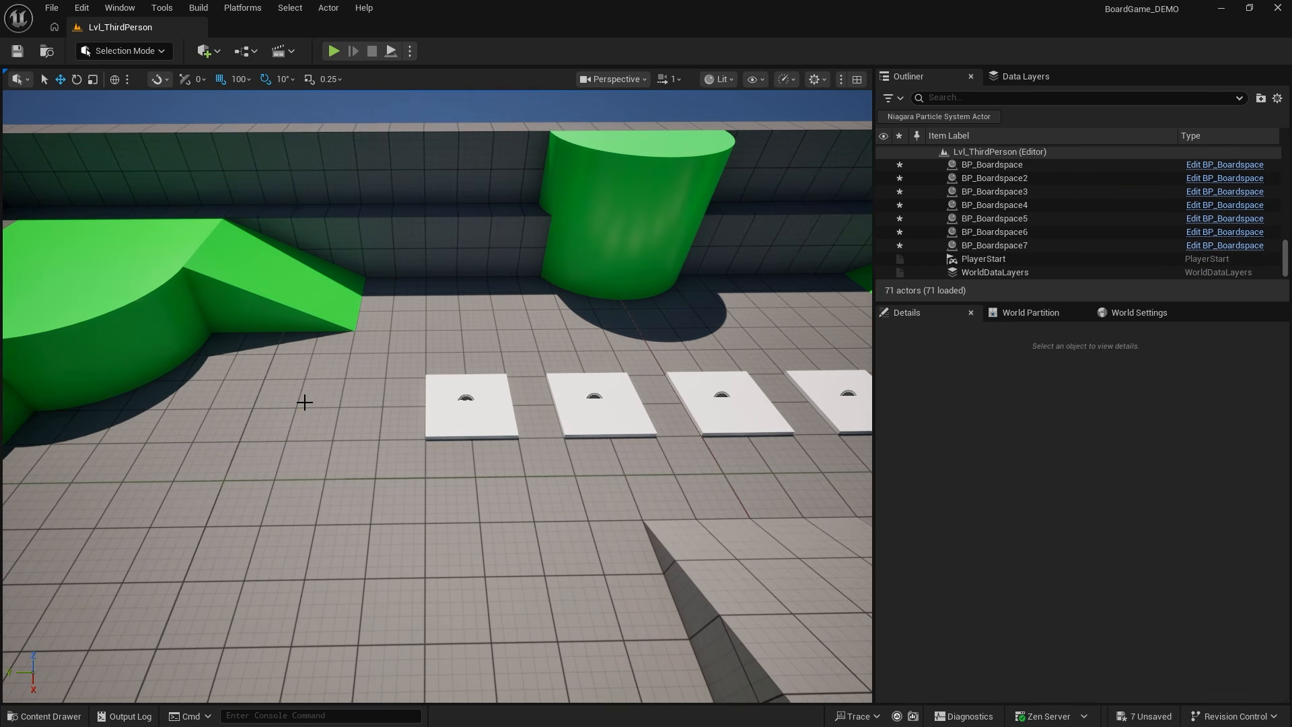
Step: Space out the end of the row by moving BP_Boardspace7 to Y 700 and BP_Boardspace6 to Y 300
click(466, 421)
drag(422, 408, 346, 406)
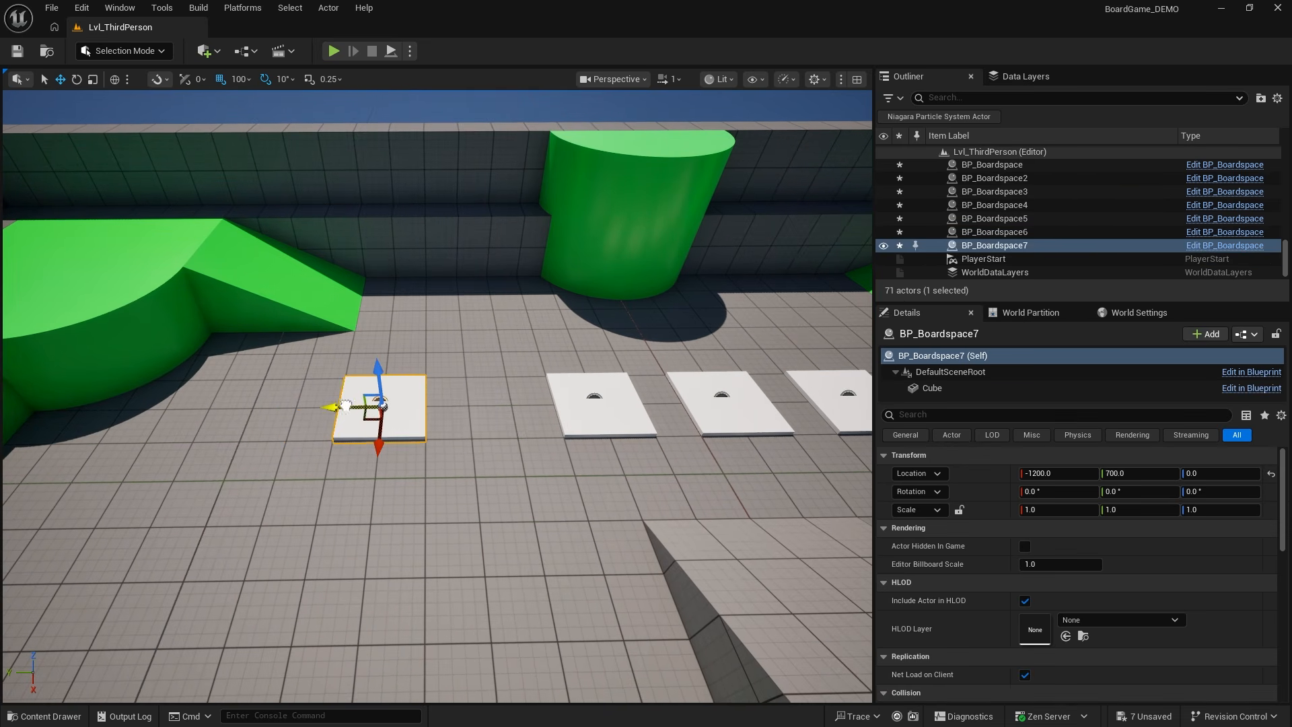
click(636, 420)
drag(556, 406, 514, 406)
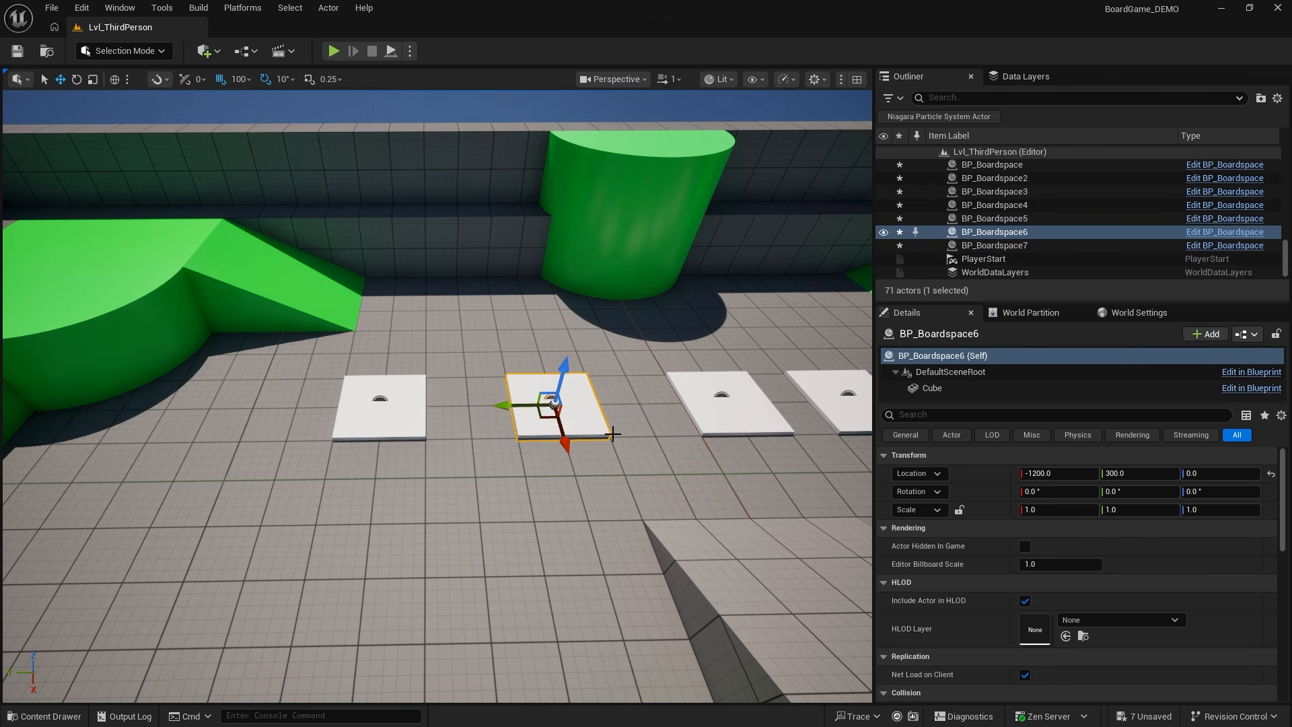
Step: Delete BP_Boardspace4 from the middle of the row
key(d)
right_drag(612, 434, 528, 456)
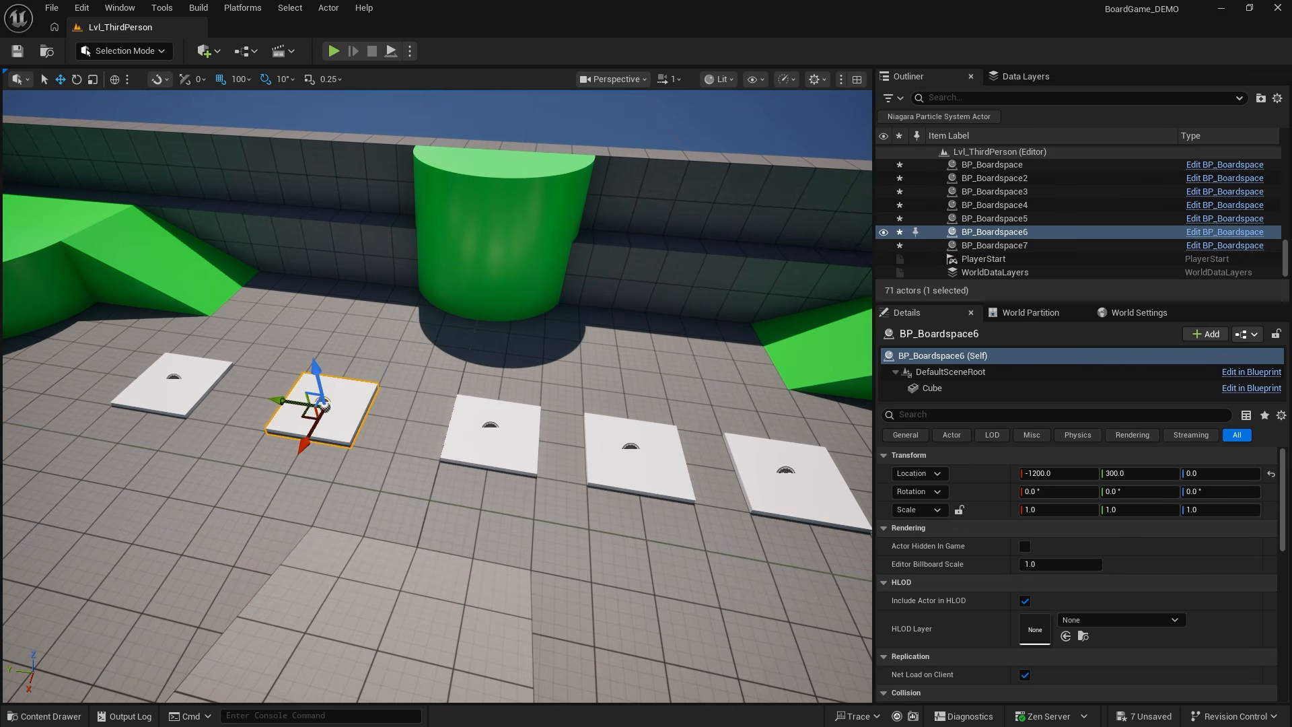
click(631, 456)
right_drag(631, 457, 666, 444)
right_drag(643, 488, 652, 478)
key(Delete)
Step: Move BP_Boardspace5 to Y -400 and place a copy of BP_Boardspace6 at Y 0 in the gap
click(534, 458)
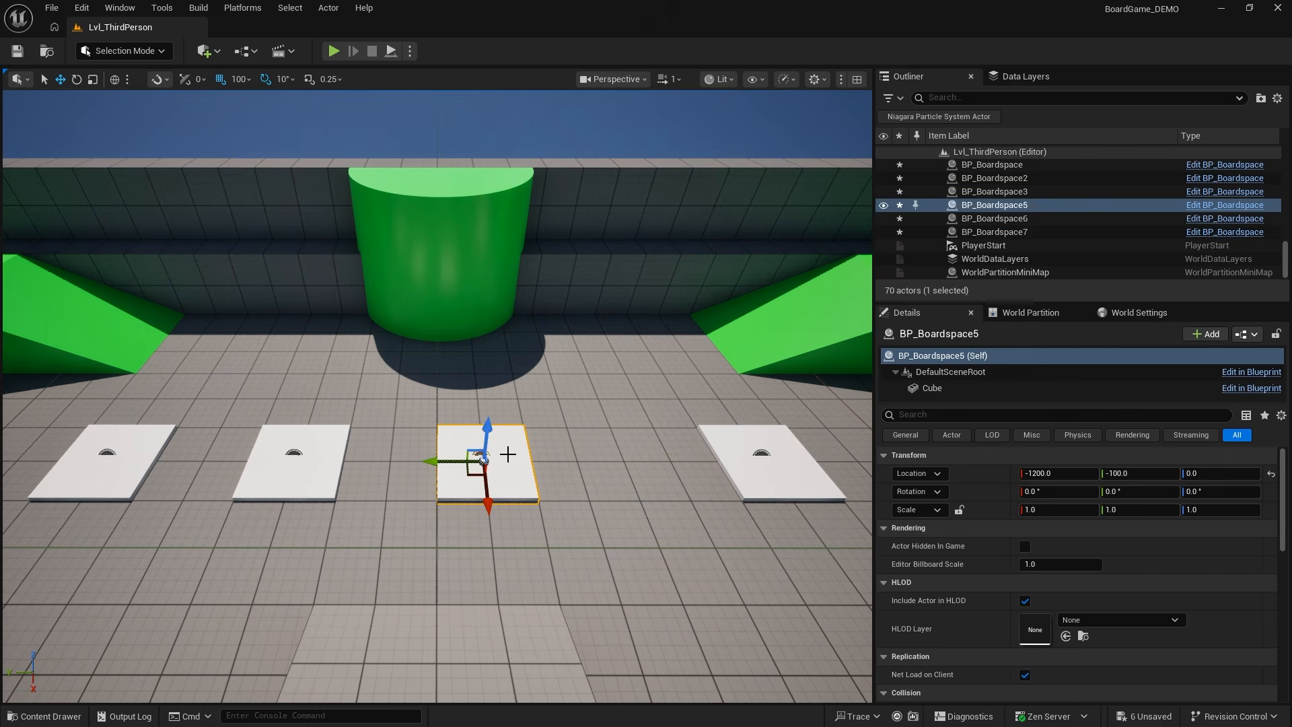
drag(443, 461, 573, 463)
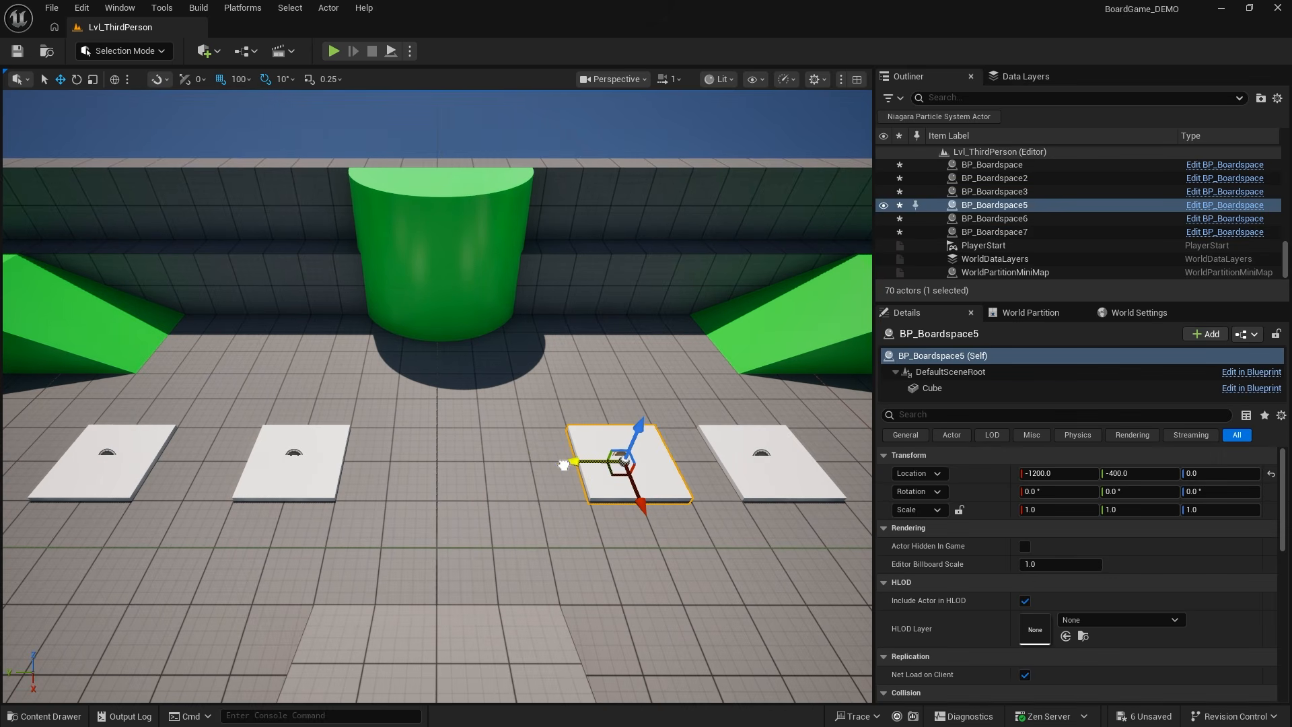
click(325, 461)
drag(288, 462, 391, 469)
Step: Duplicate the board space at the far end of the row to X -900, Y 1000 to turn the path's corner
right_drag(628, 460, 715, 481)
key(a)
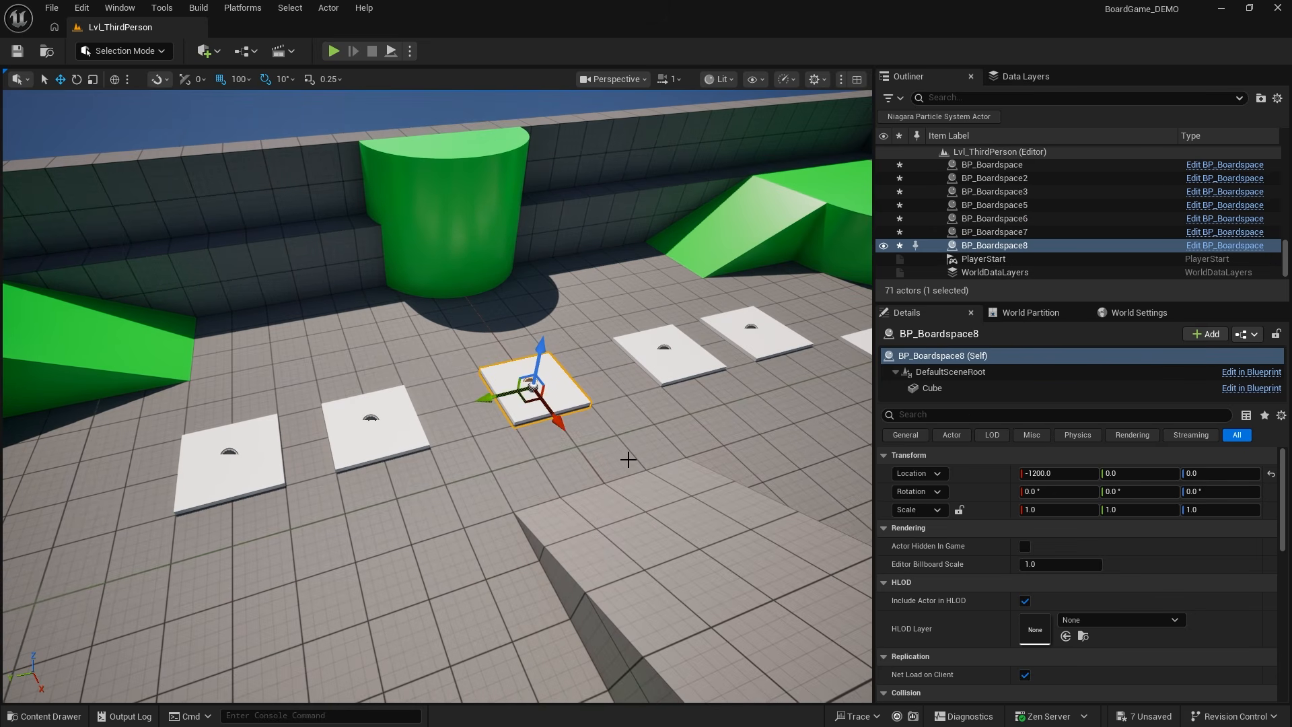
click(410, 429)
right_drag(426, 375, 511, 445)
click(519, 450)
alt+drag(500, 449, 356, 501)
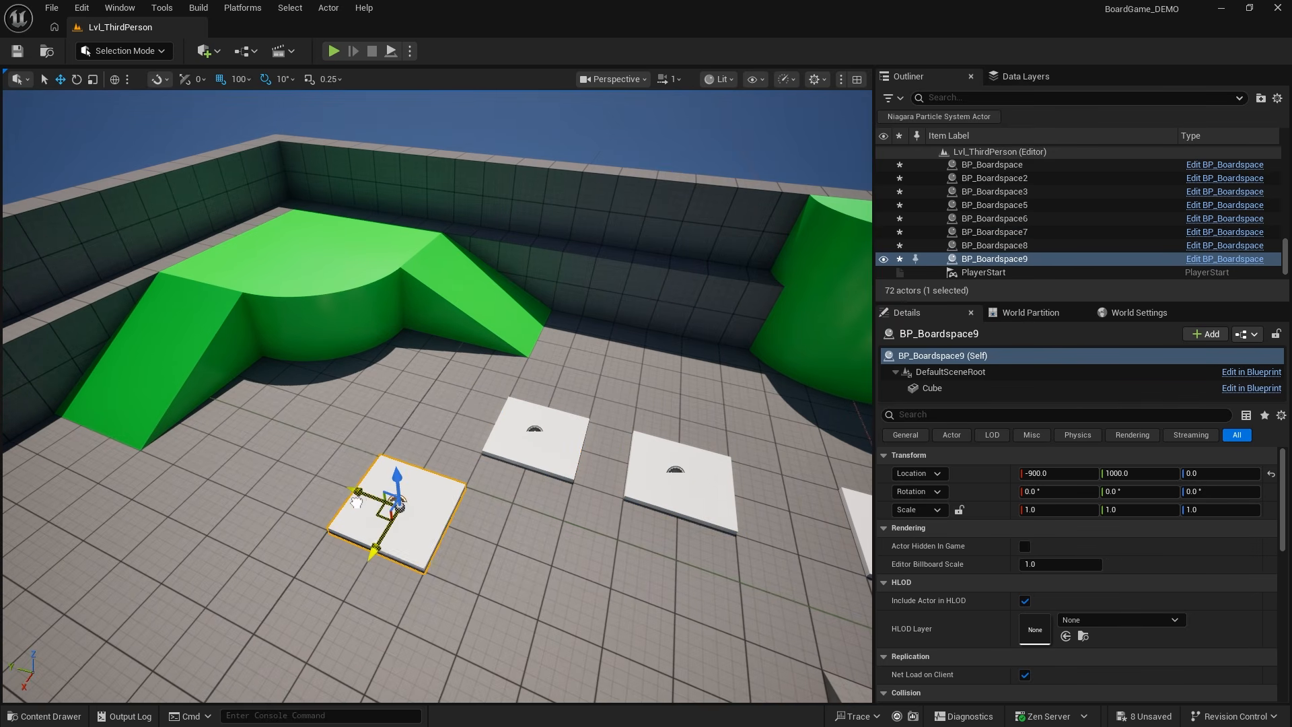
Step: Add another copy of the corner board space at X -700, Y 1000
right_drag(356, 495, 324, 427)
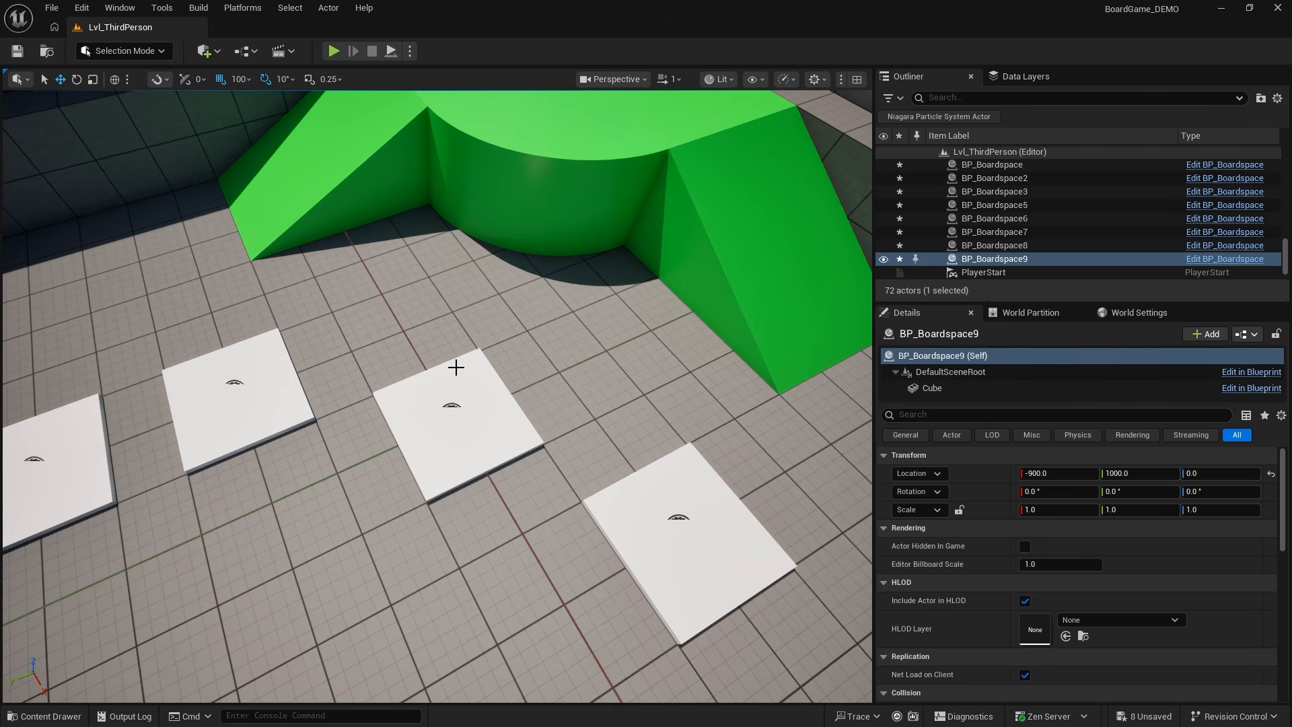
right_drag(456, 367, 357, 436)
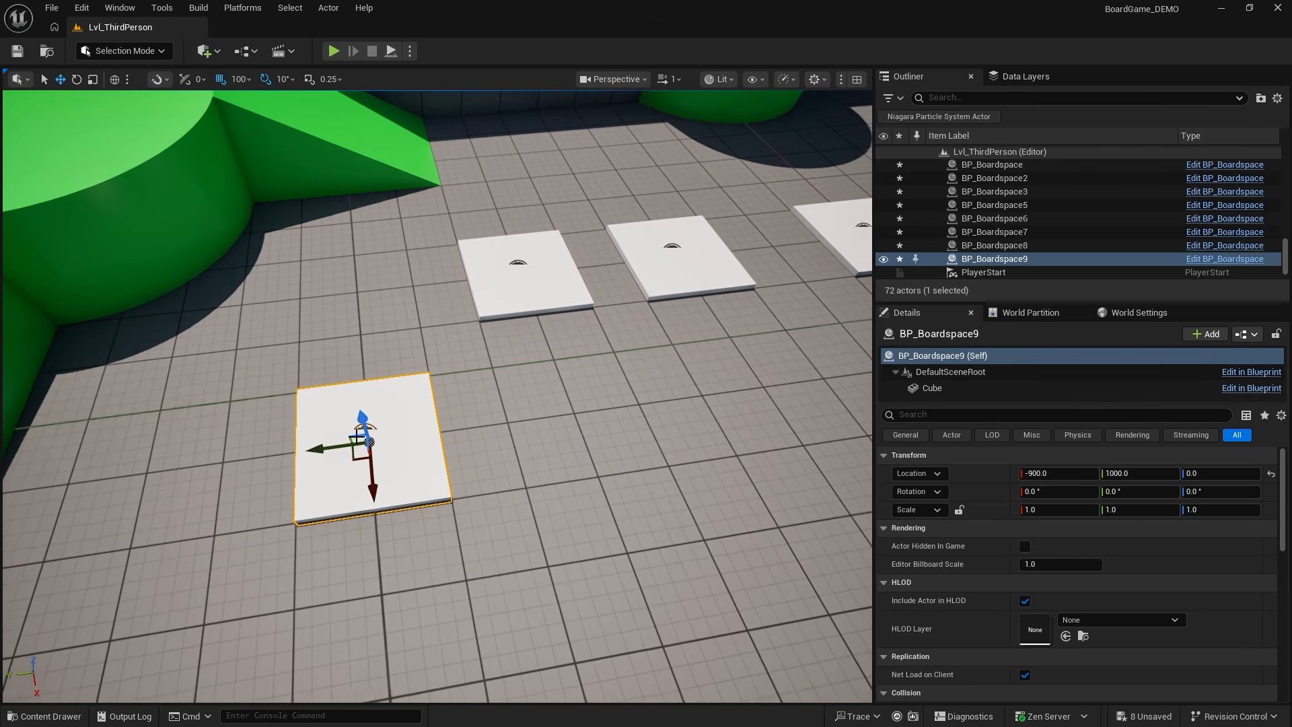
drag(357, 436, 347, 377)
right_drag(346, 377, 522, 418)
alt+drag(523, 418, 326, 457)
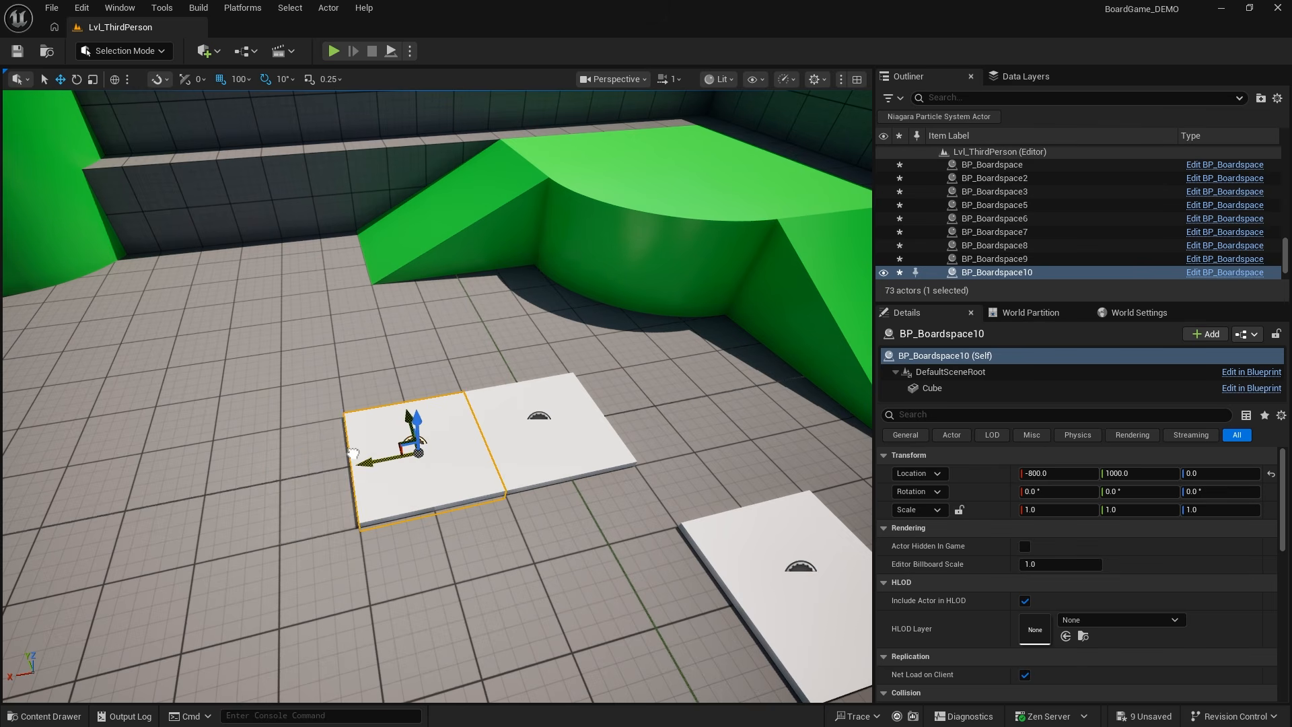
right_drag(342, 421, 390, 389)
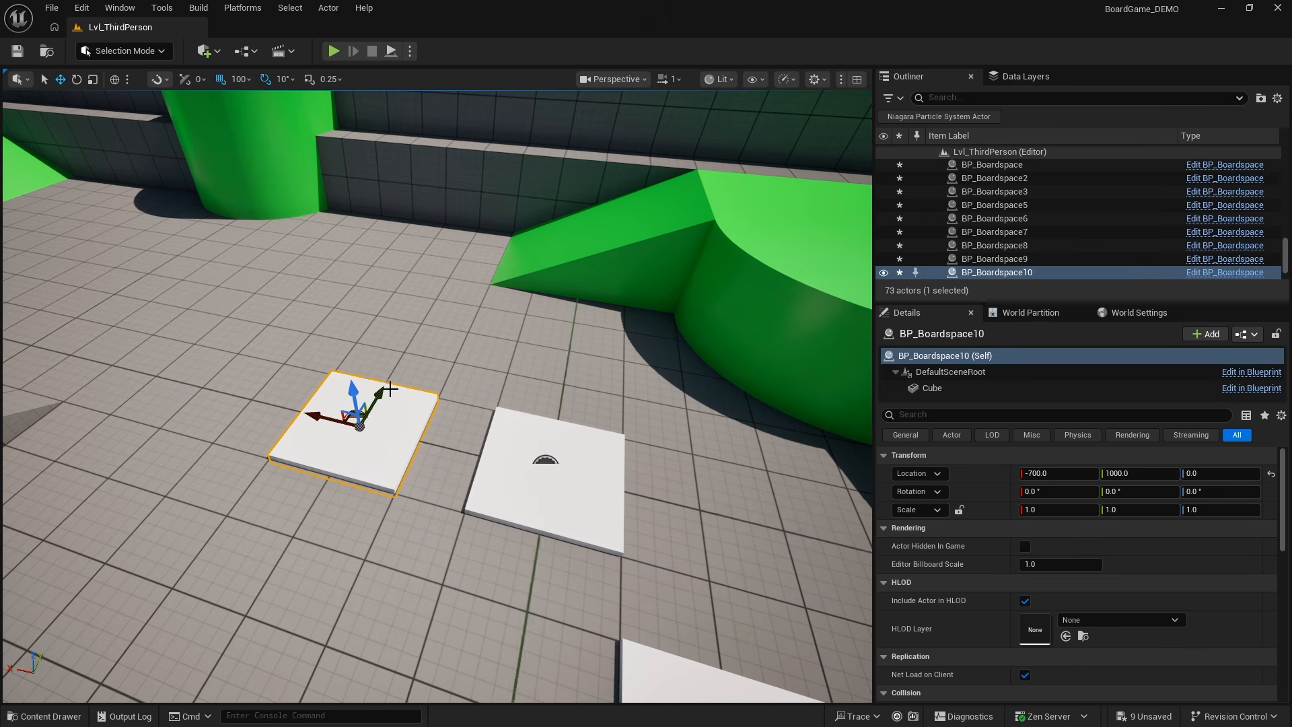
Step: Change movement grid snapping to 50 units and shift BP_Boardspace6 to Y 350 and BP_Boardspace5 to Y -350
right_drag(441, 341, 507, 407)
click(506, 408)
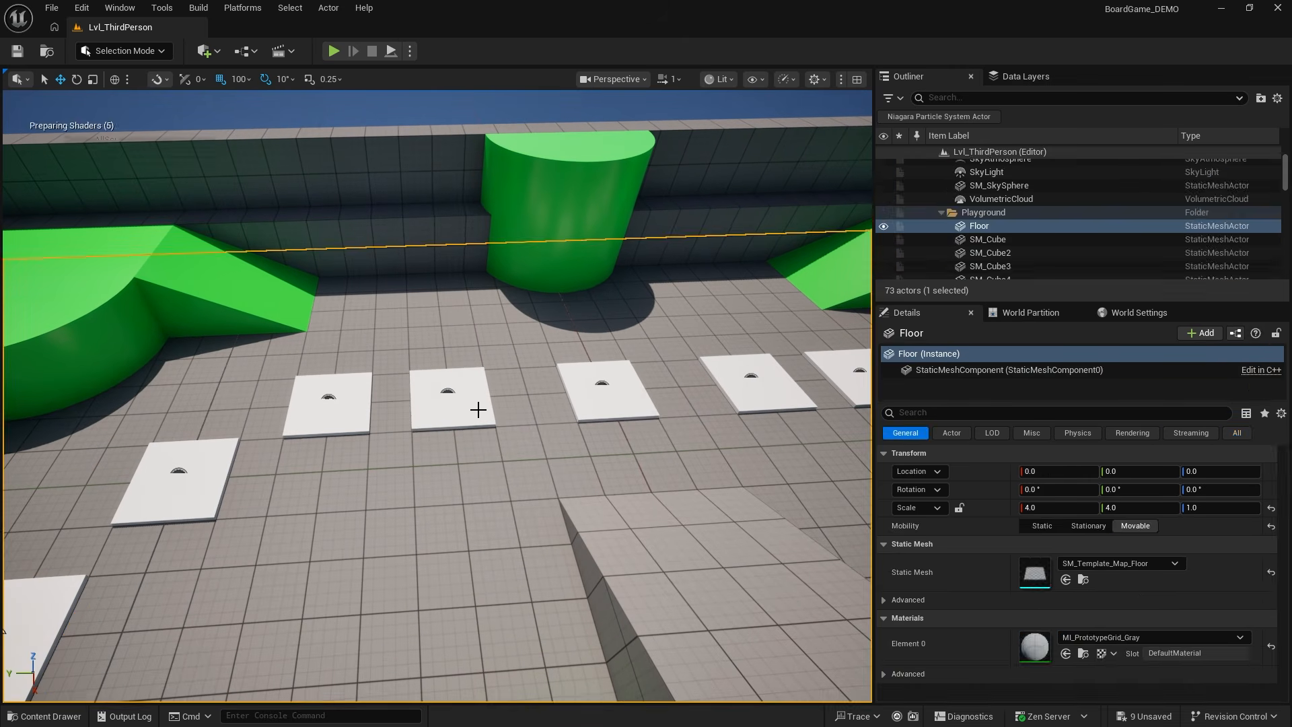
click(476, 410)
click(243, 79)
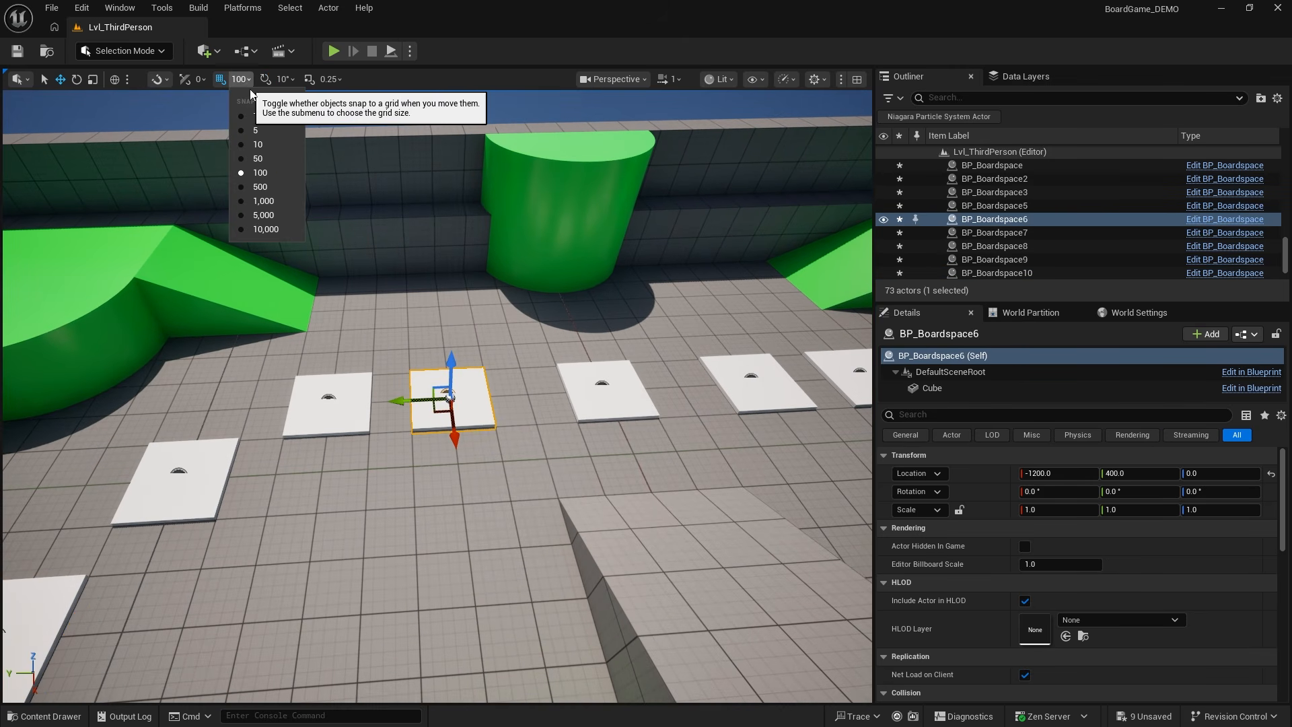
click(268, 158)
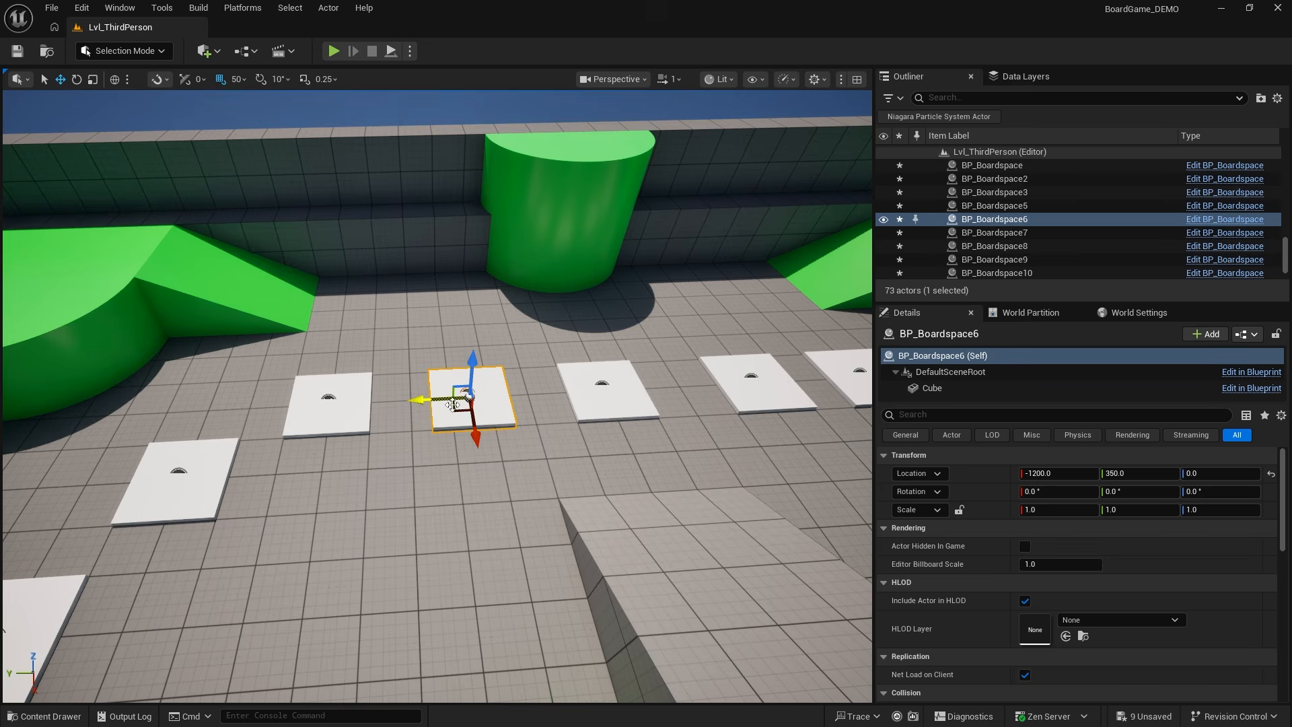
right_drag(453, 404, 577, 441)
click(542, 387)
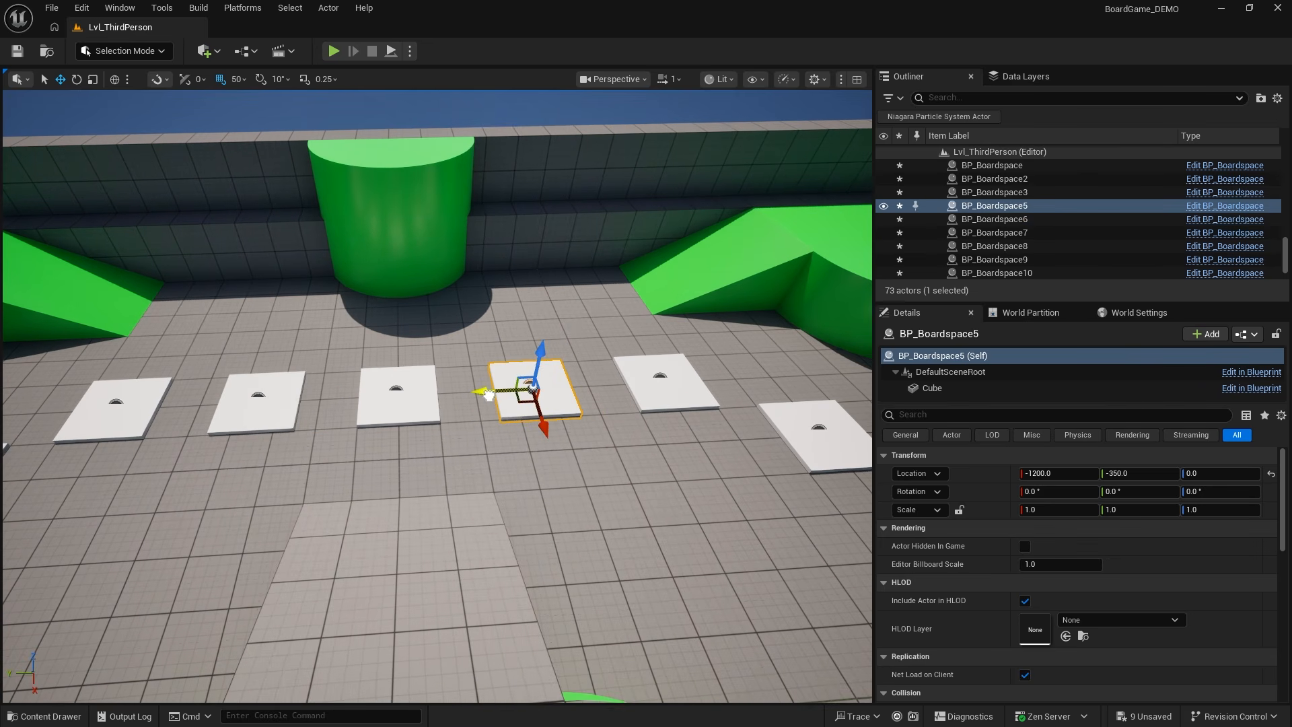
right_drag(488, 394, 435, 433)
click(413, 366)
ctrl+click(493, 349)
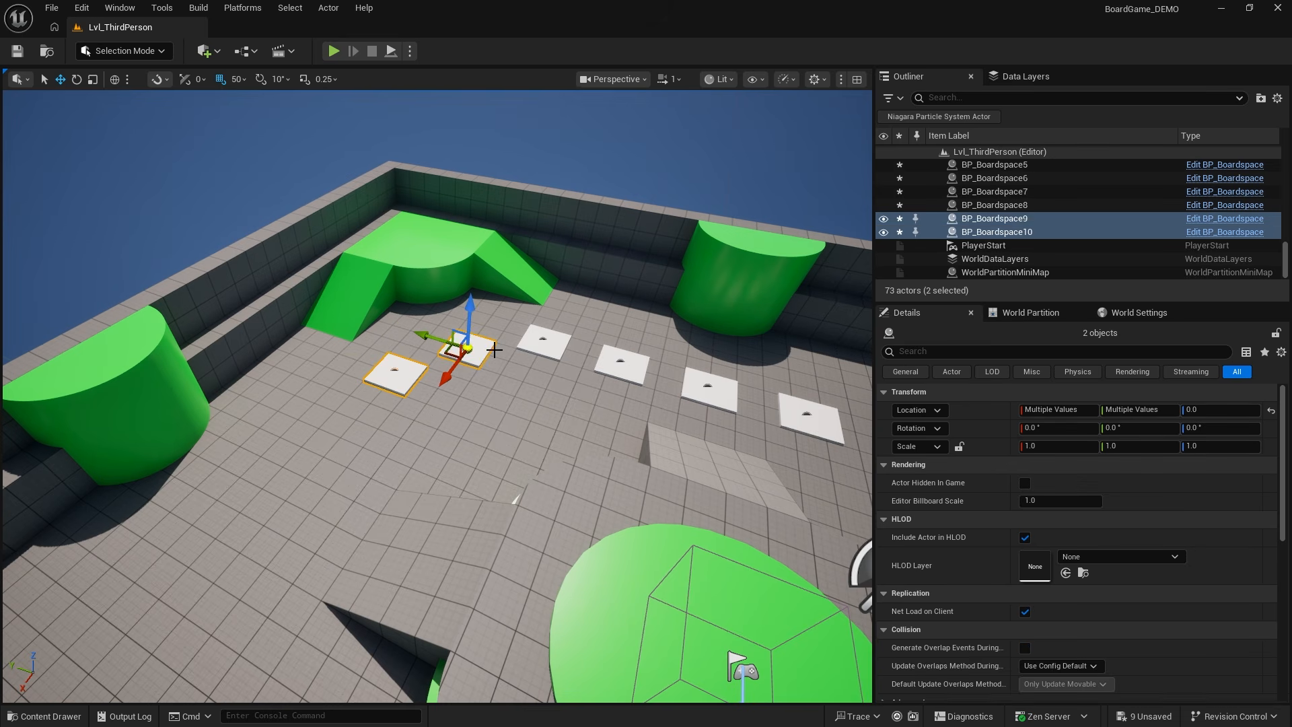
ctrl+click(544, 341)
ctrl+click(622, 366)
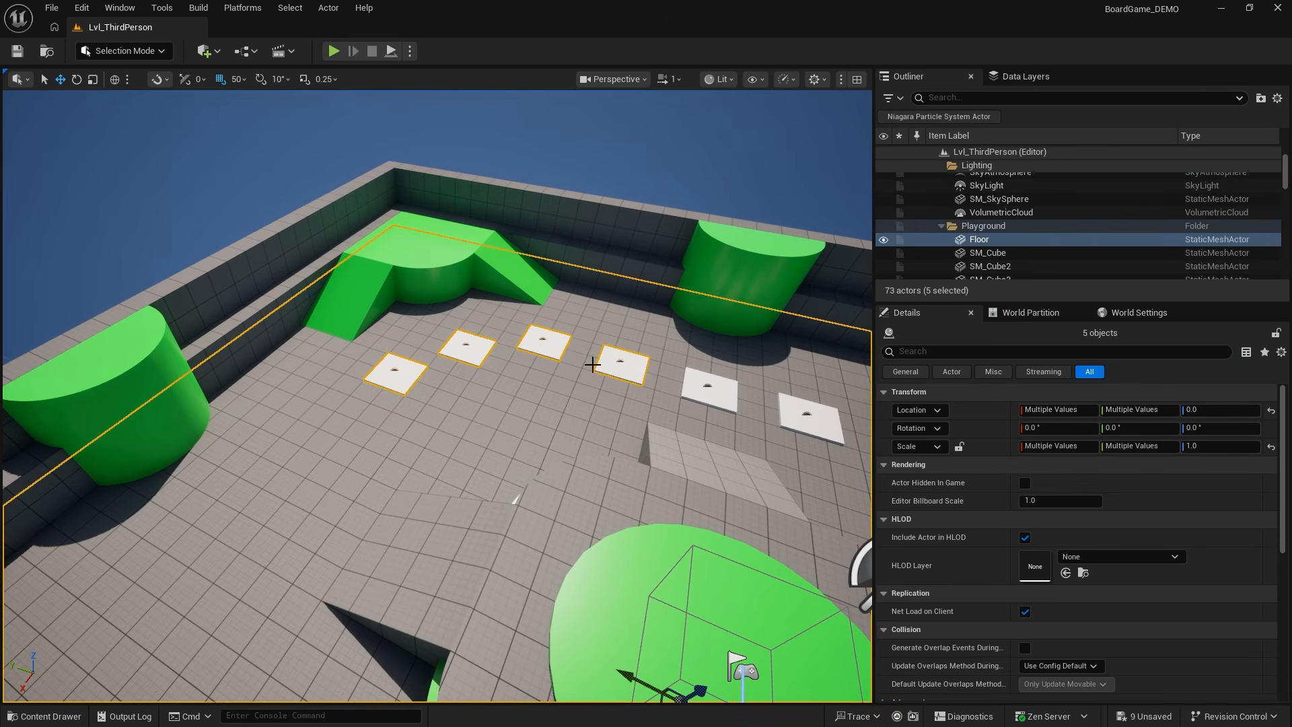
click(424, 395)
Step: Select all nine board spaces of the path together, leaving the floor and lights out of the selection
click(394, 375)
ctrl+click(466, 348)
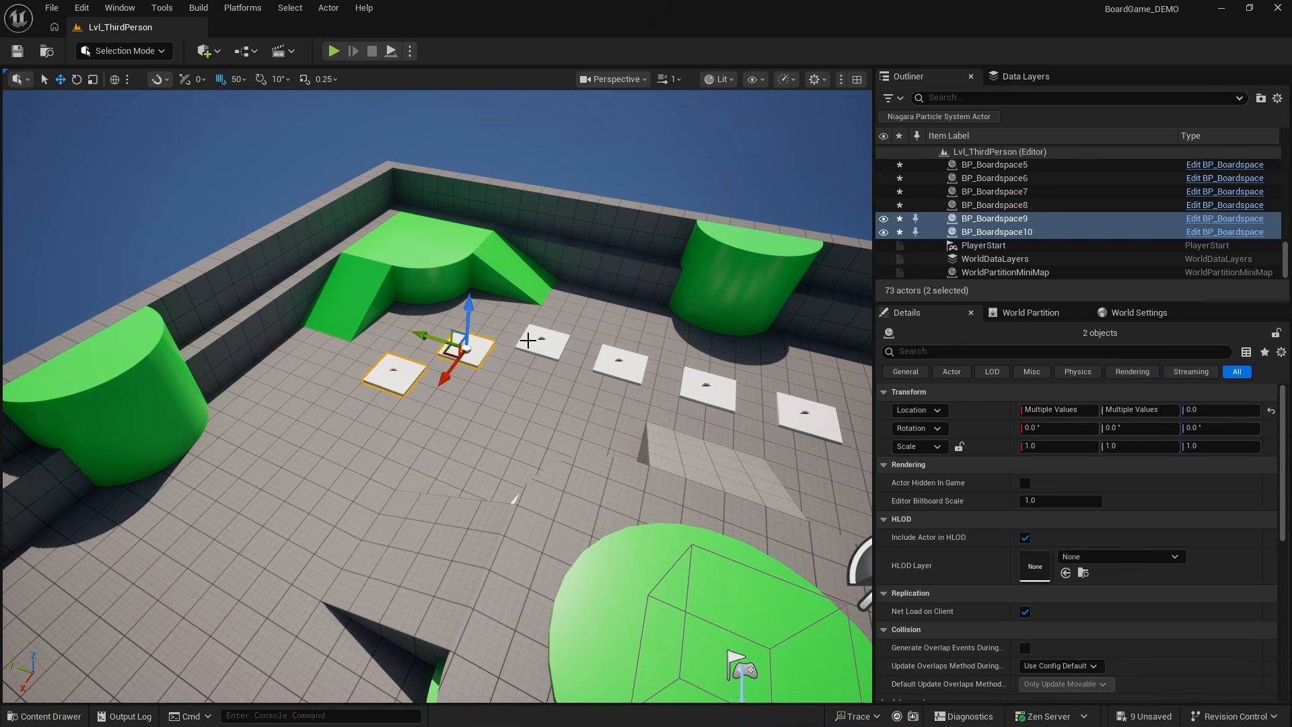
ctrl+click(542, 343)
ctrl+click(638, 363)
ctrl+click(710, 387)
ctrl+click(804, 413)
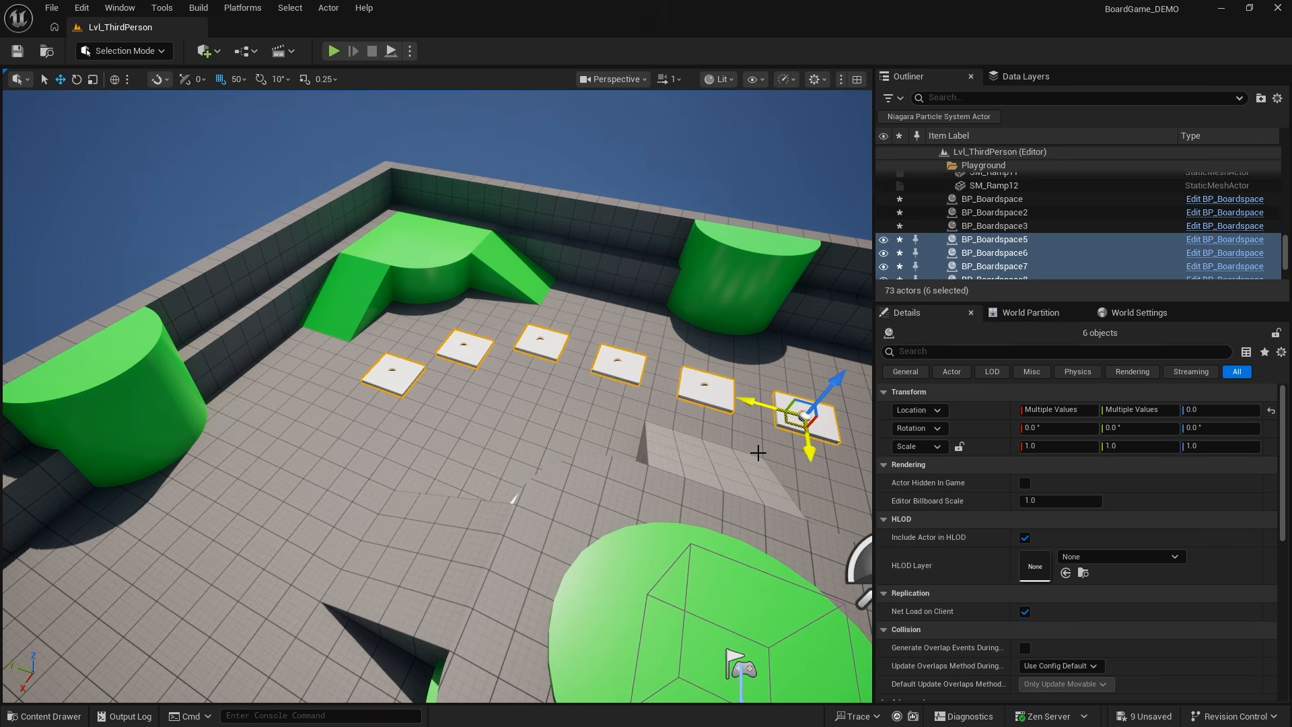
right_drag(692, 396, 693, 397)
ctrl+click(628, 364)
ctrl+click(693, 375)
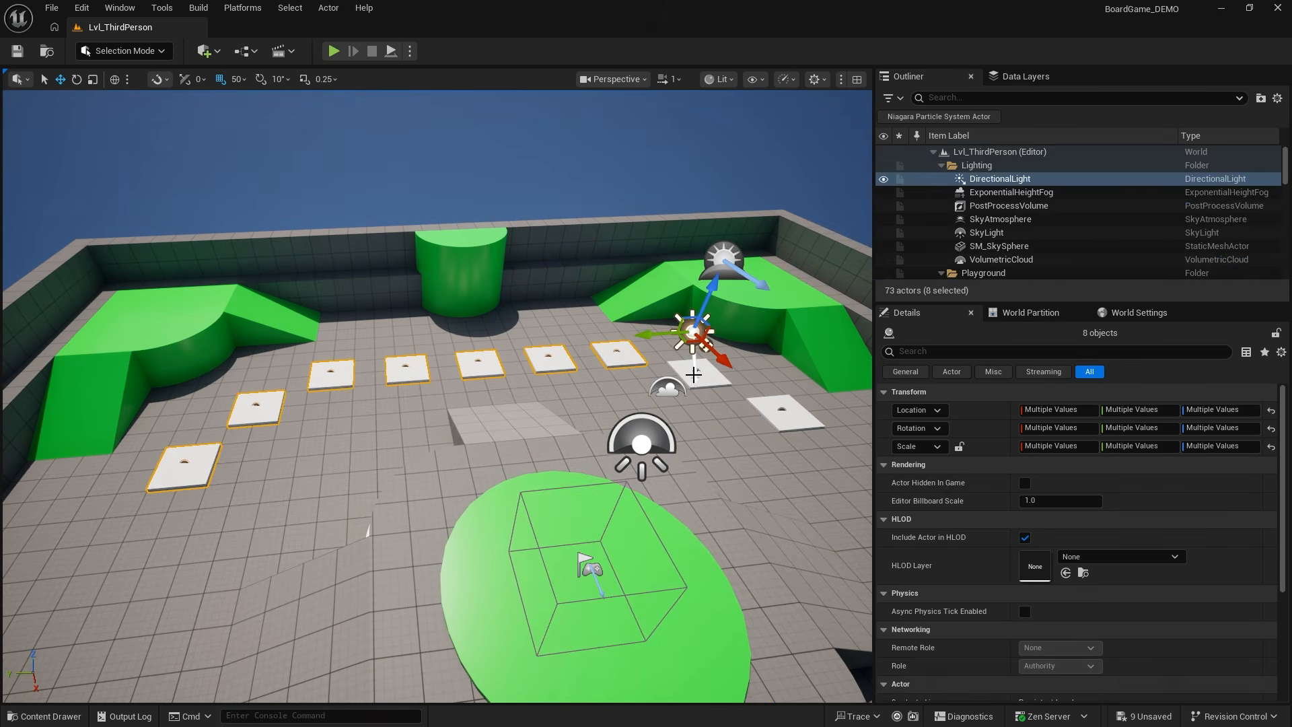
ctrl+click(688, 374)
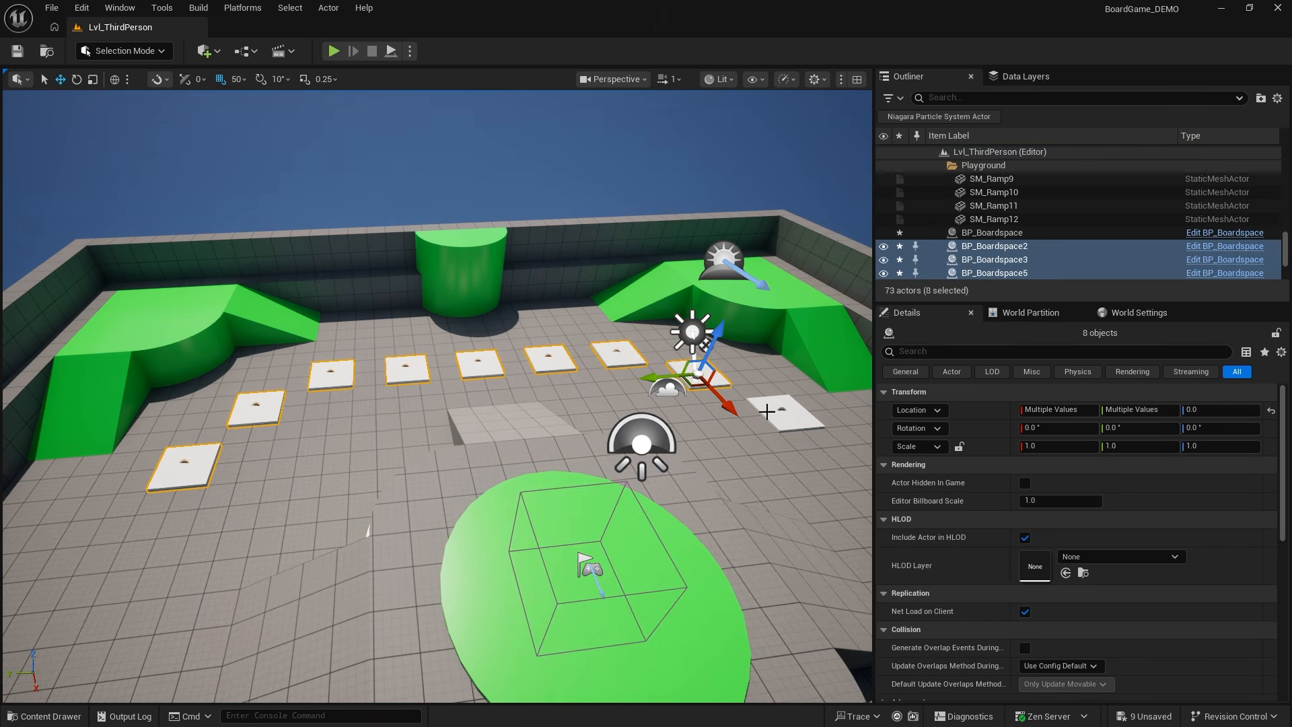
right_drag(767, 402, 592, 340)
Step: Duplicate the nine selected spaces rotated 180° around Z and move the copies to the opposite side of the arena
key(e)
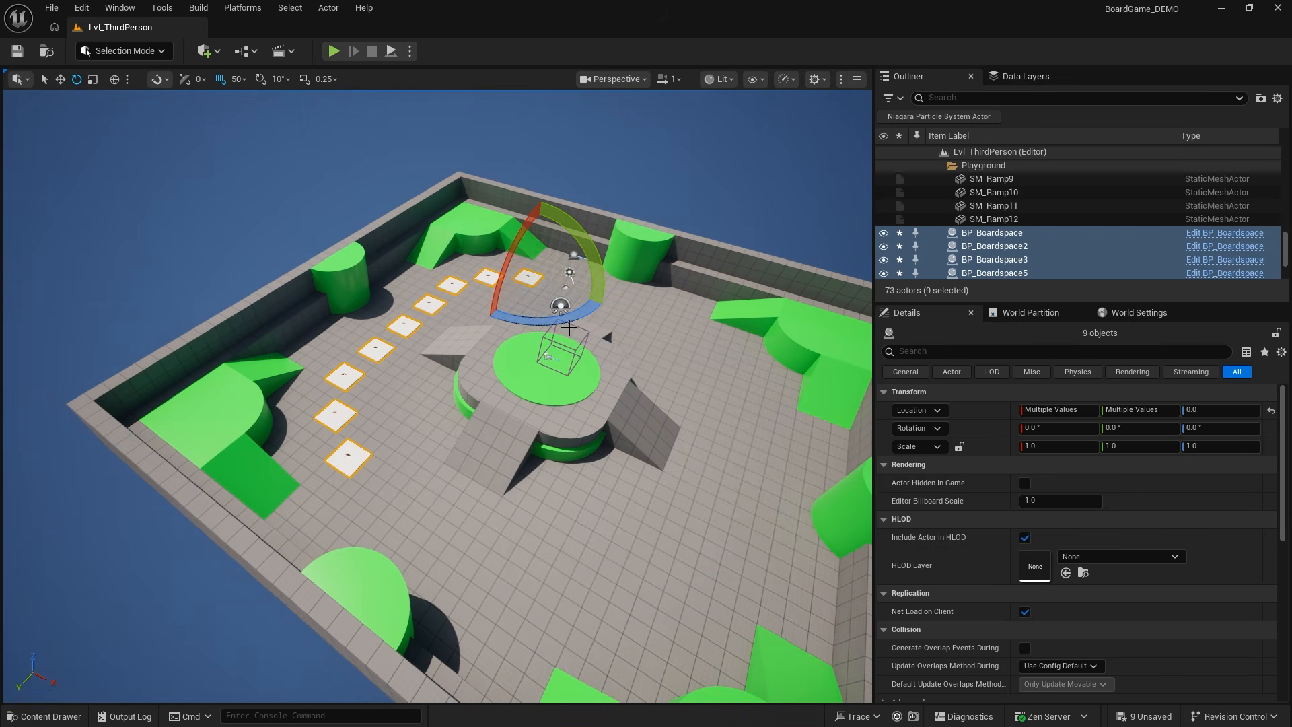
alt+drag(570, 328, 663, 333)
key(ctrl+z)
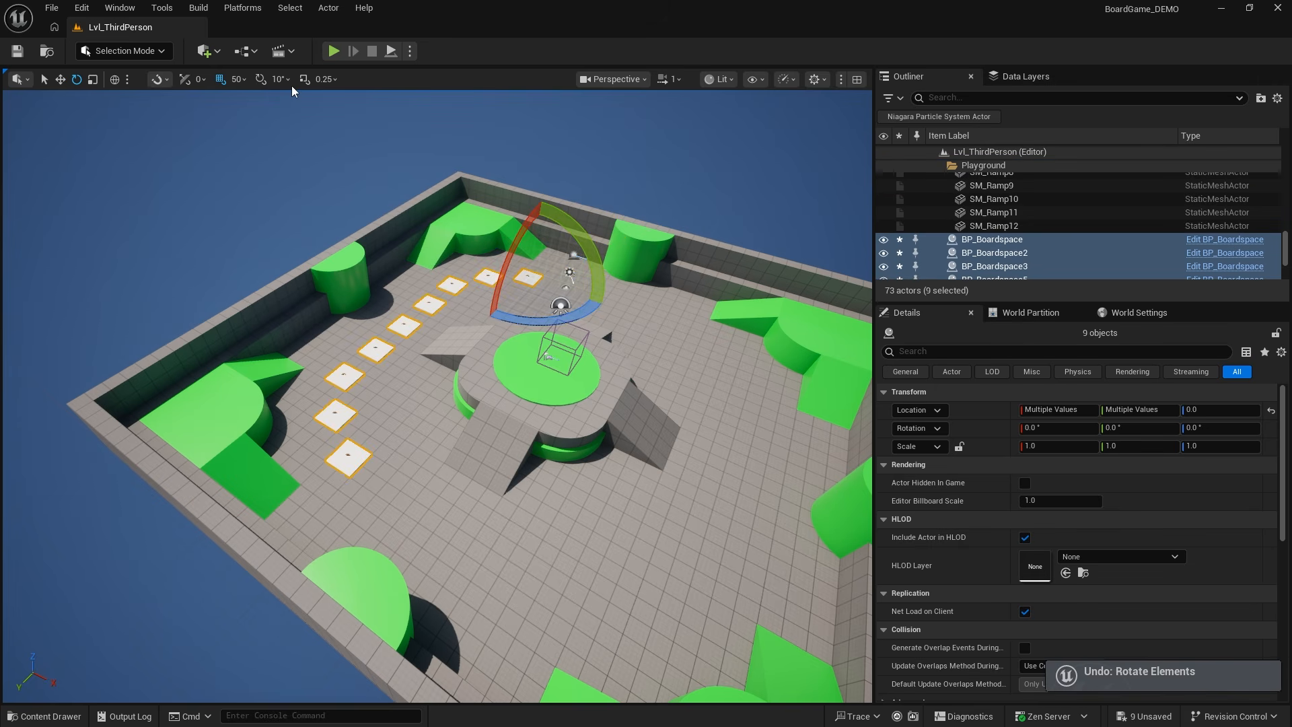
click(260, 79)
alt+drag(572, 318, 629, 264)
key(w)
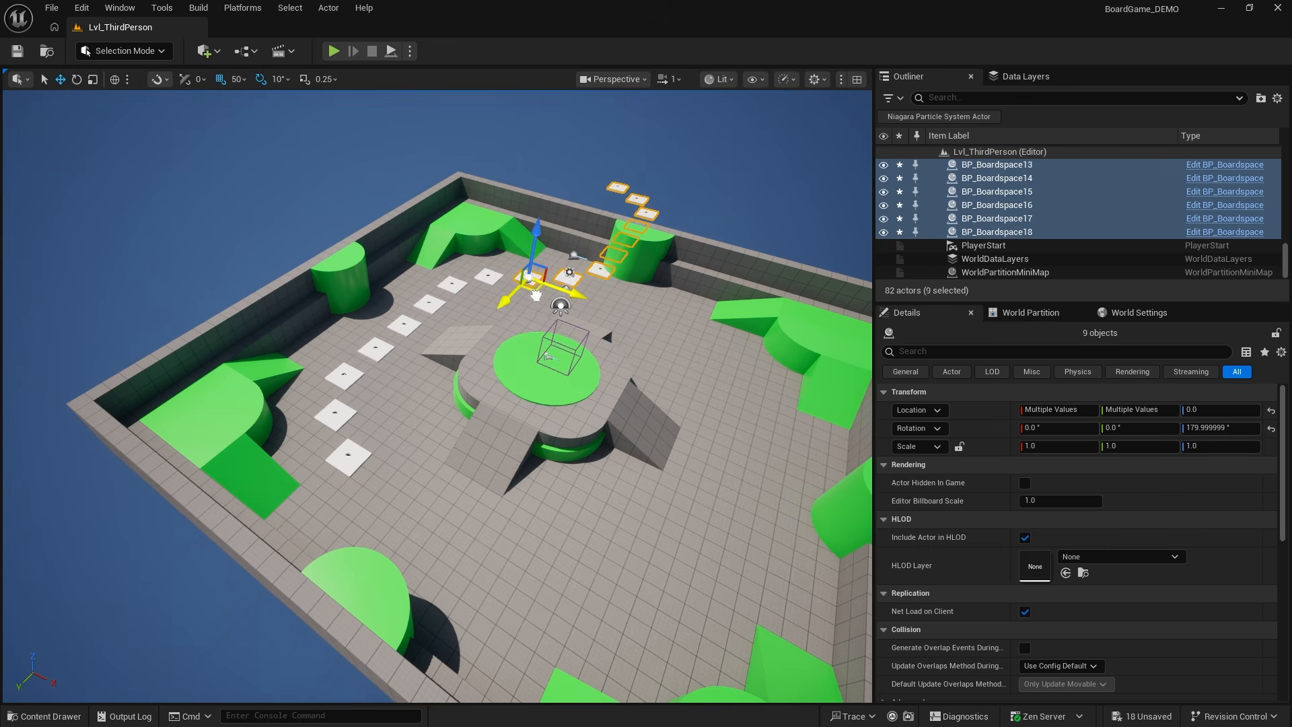
drag(533, 297, 586, 664)
Step: Duplicate the end space of the rotated row twice into the gap, placing the copies at X 350 and X -350 on Y -1200
key(d)
right_drag(637, 671, 704, 608)
key(a)
key(s)
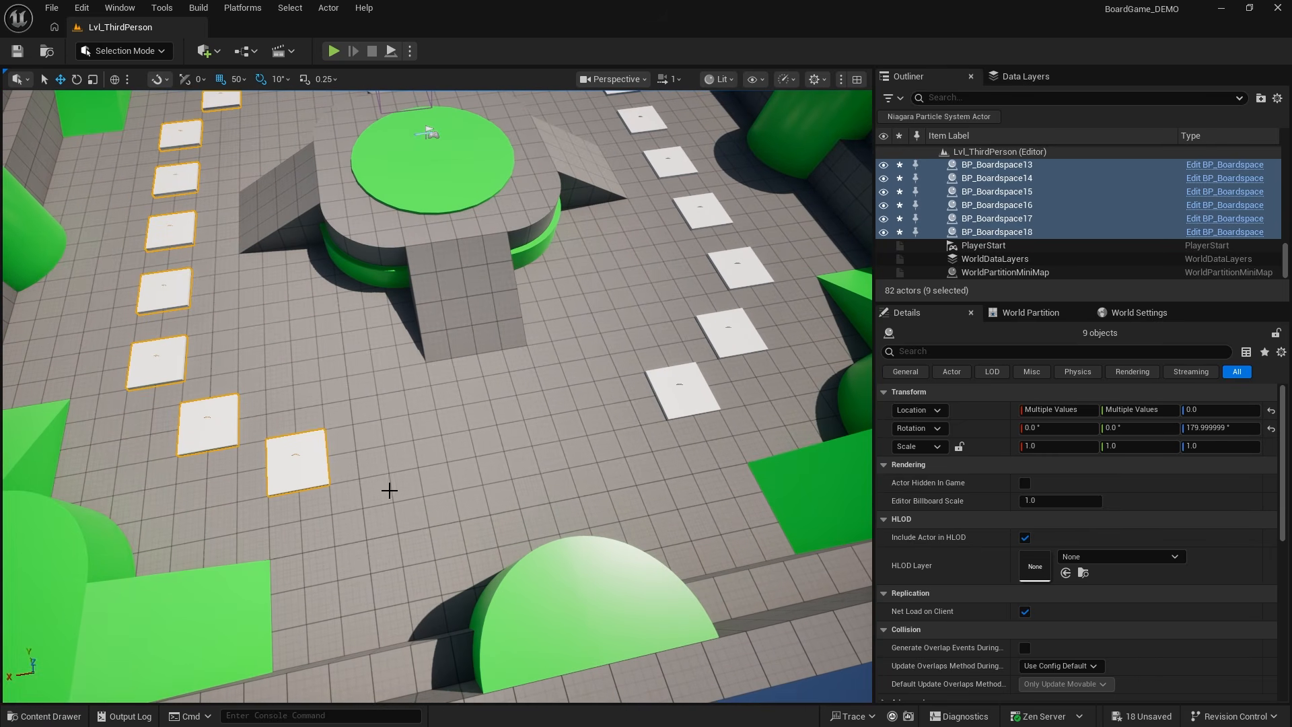
click(296, 461)
alt+drag(253, 470, 552, 428)
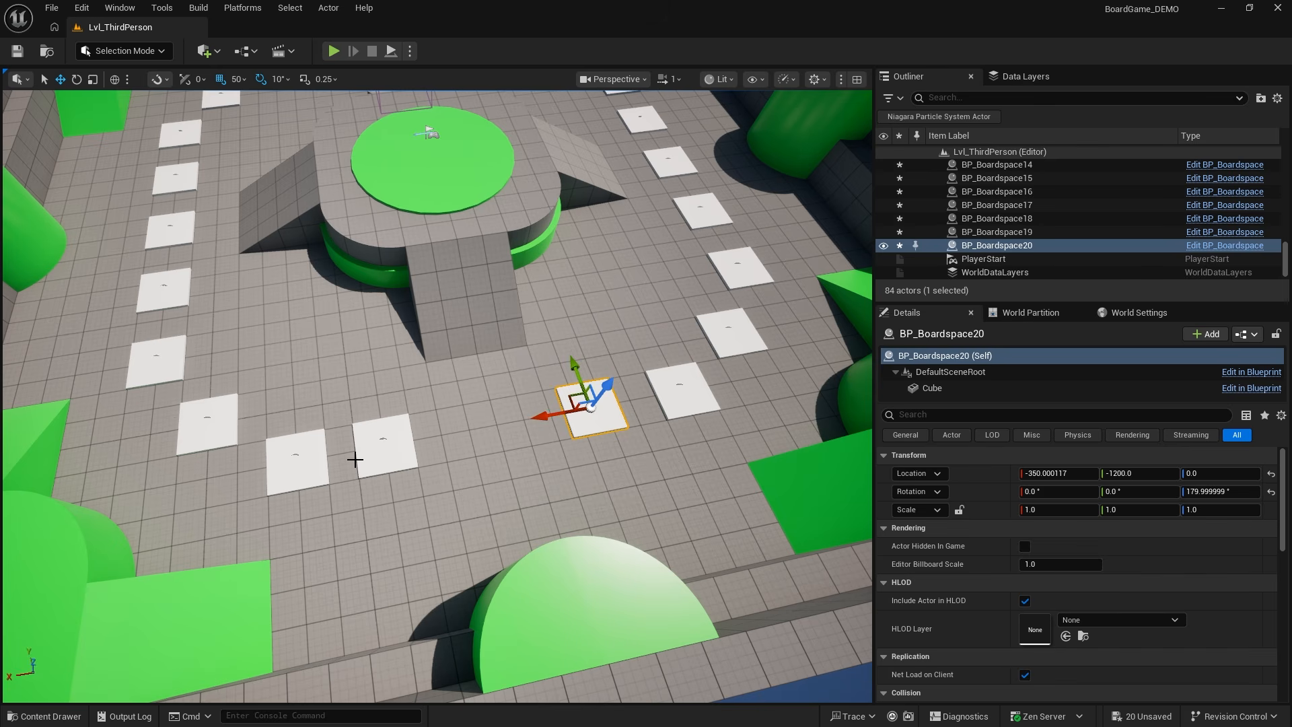
click(375, 456)
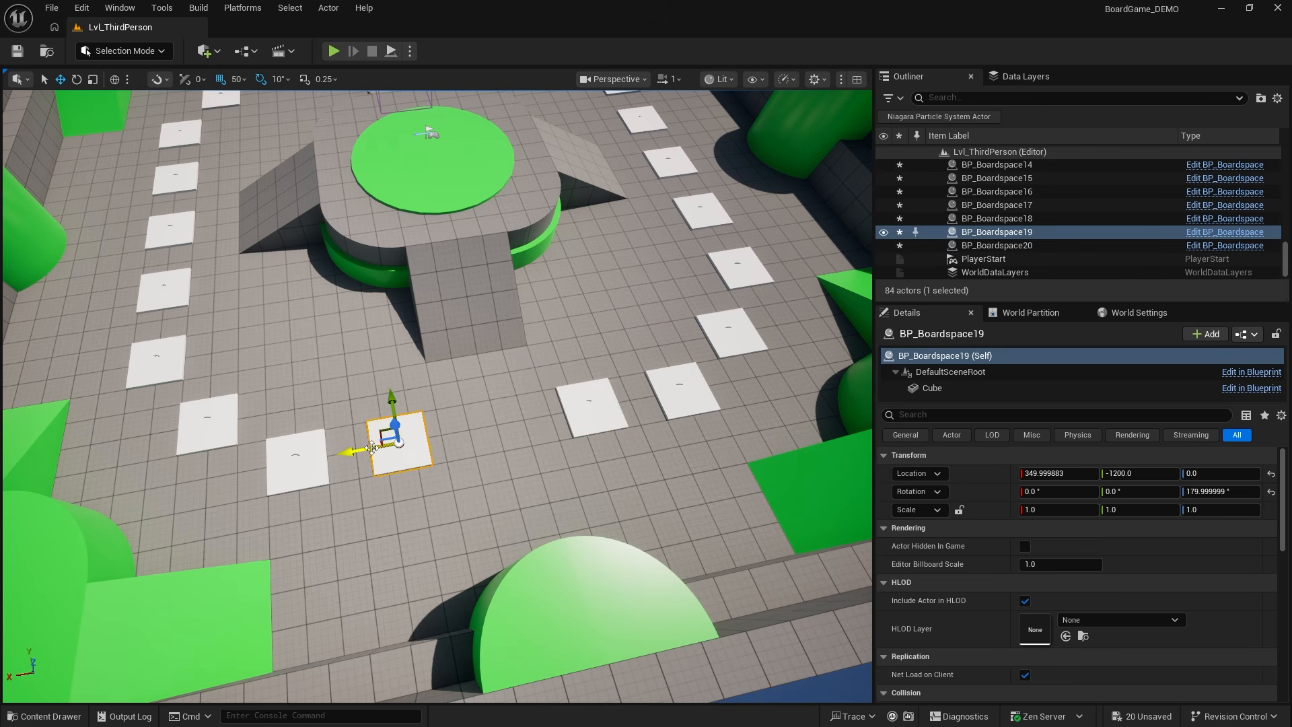
Step: Duplicate the board space at X 350 into the middle of the gap, placing the copy at X 0 on Y -1200
alt+drag(371, 448, 464, 440)
right_drag(473, 449, 377, 410)
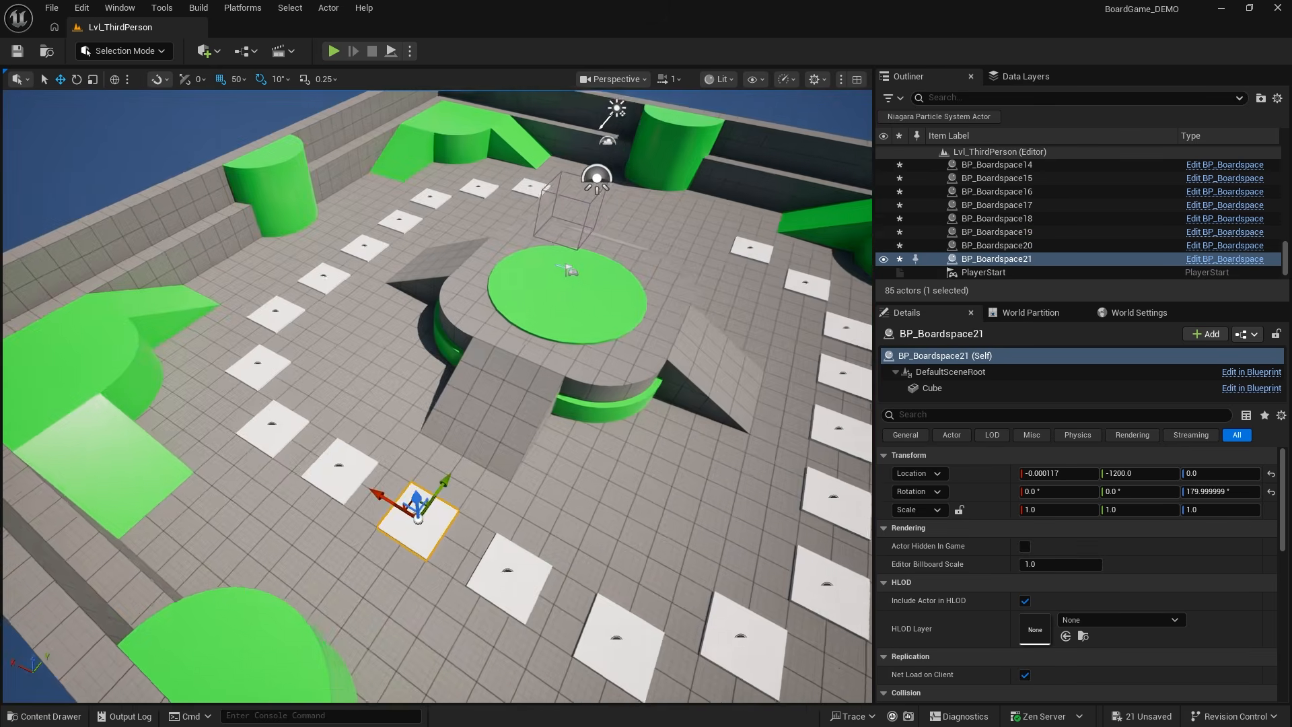
Step: Duplicate the three middle spaces on Y -1200 together and place the copies in the opposite gap on Y 1200
right_drag(418, 518, 225, 291)
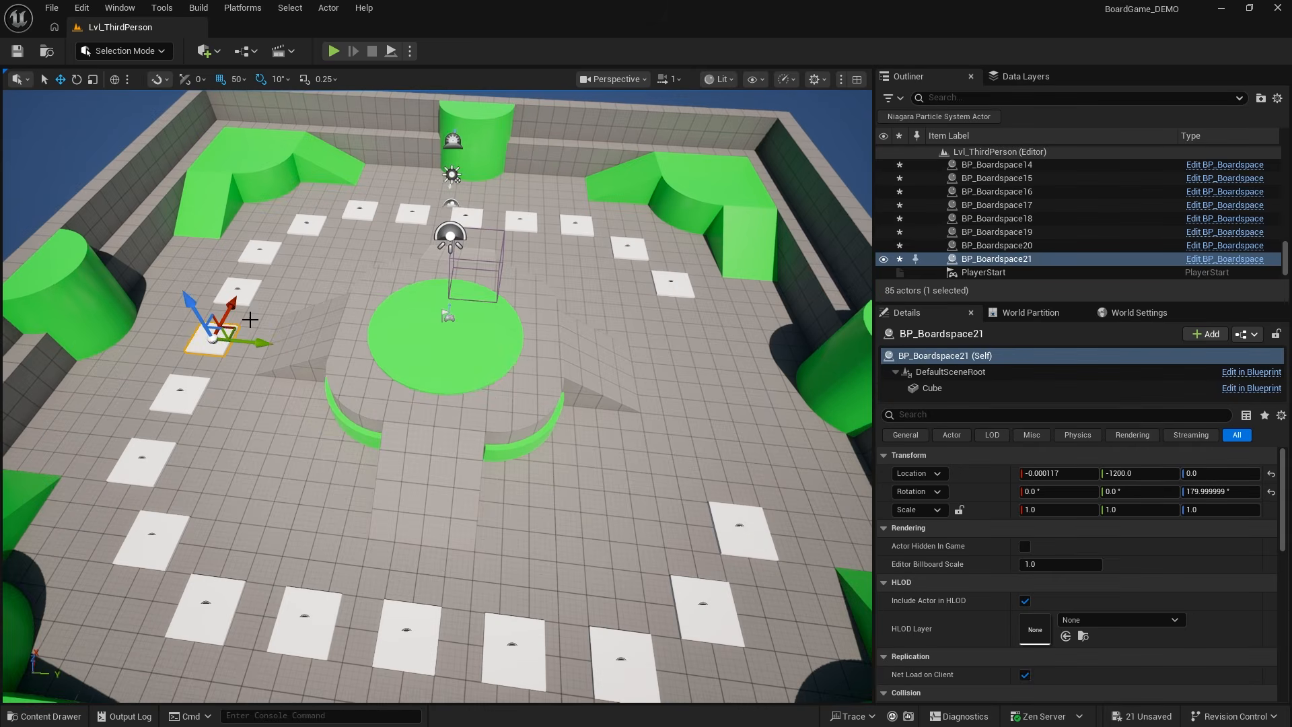
ctrl+click(225, 291)
ctrl+click(168, 384)
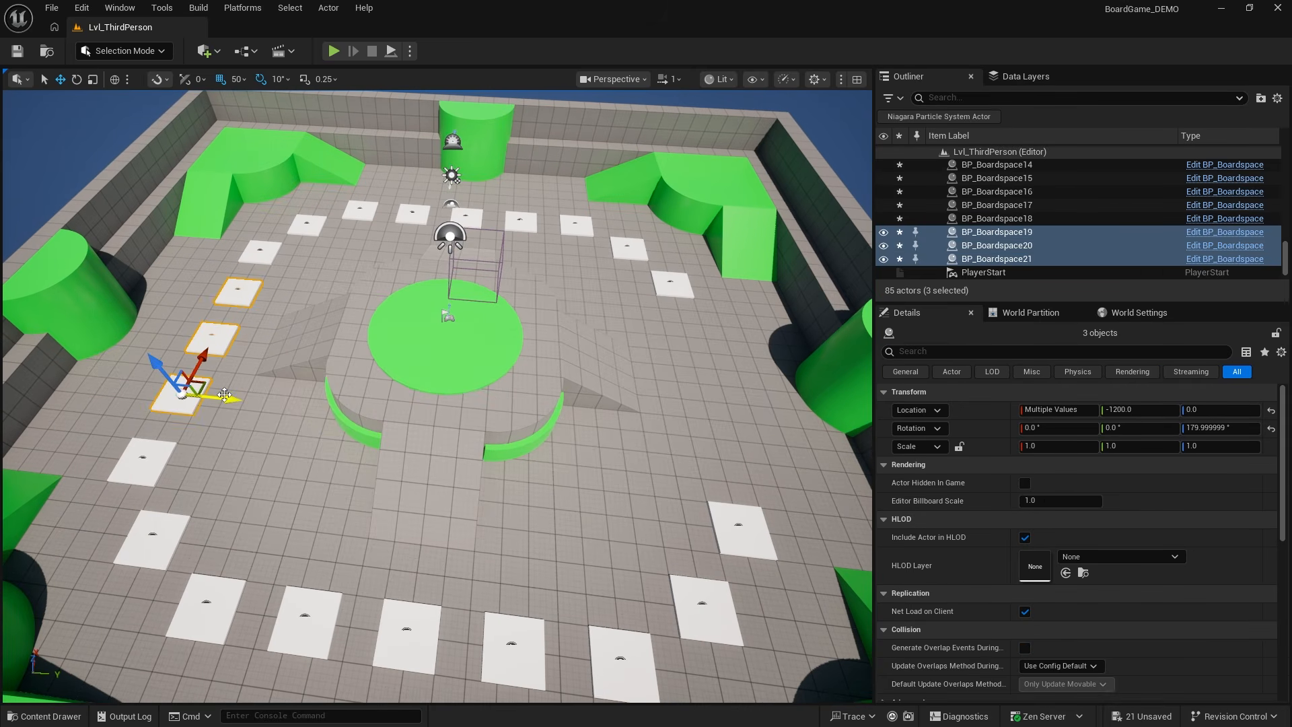
alt+drag(254, 369, 746, 419)
right_drag(746, 418, 386, 363)
click(586, 320)
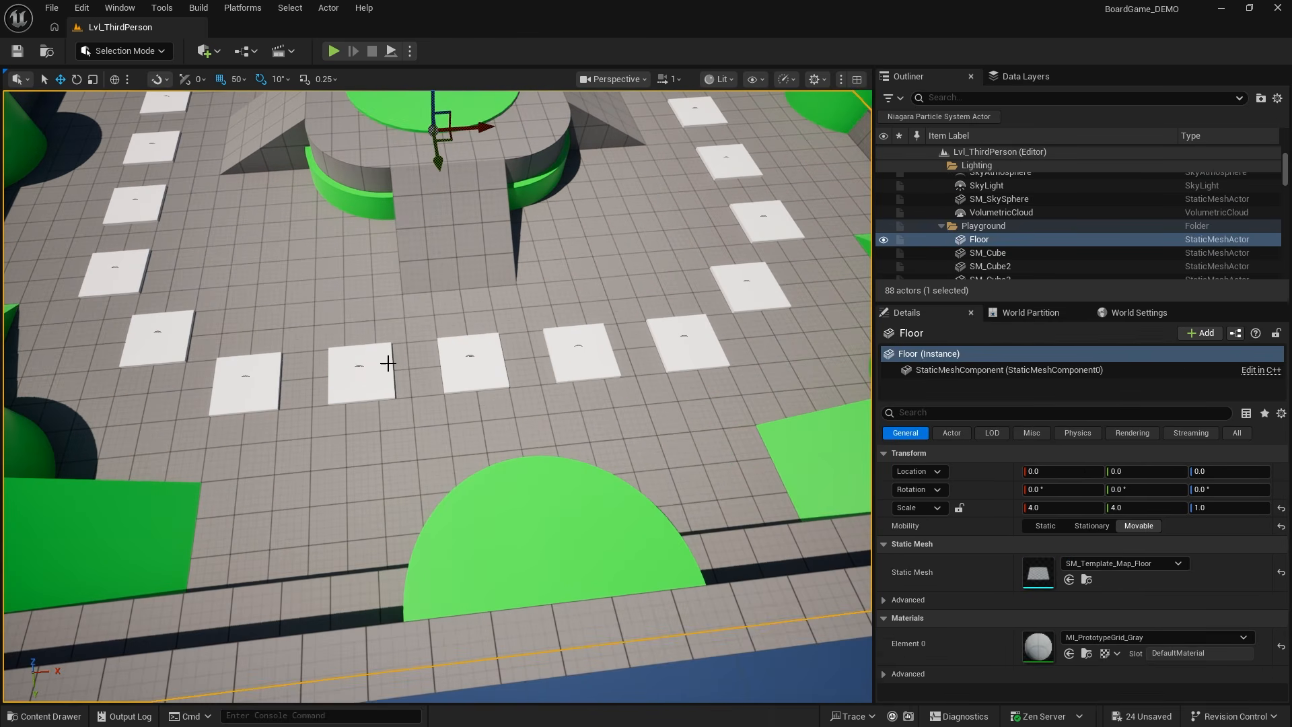
Step: Open the BP_Boardspace blueprint from one of the new copies and add an event dispatcher named OnLanded
click(385, 363)
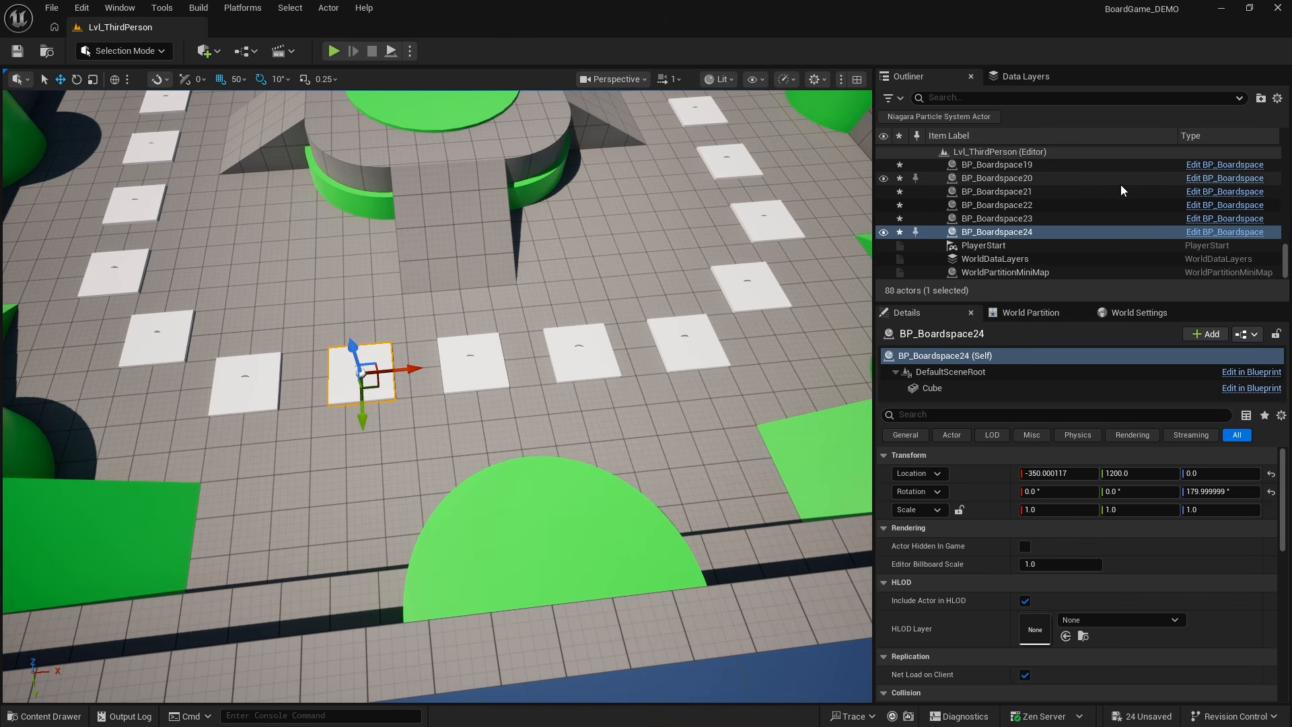
right_drag(614, 420, 593, 342)
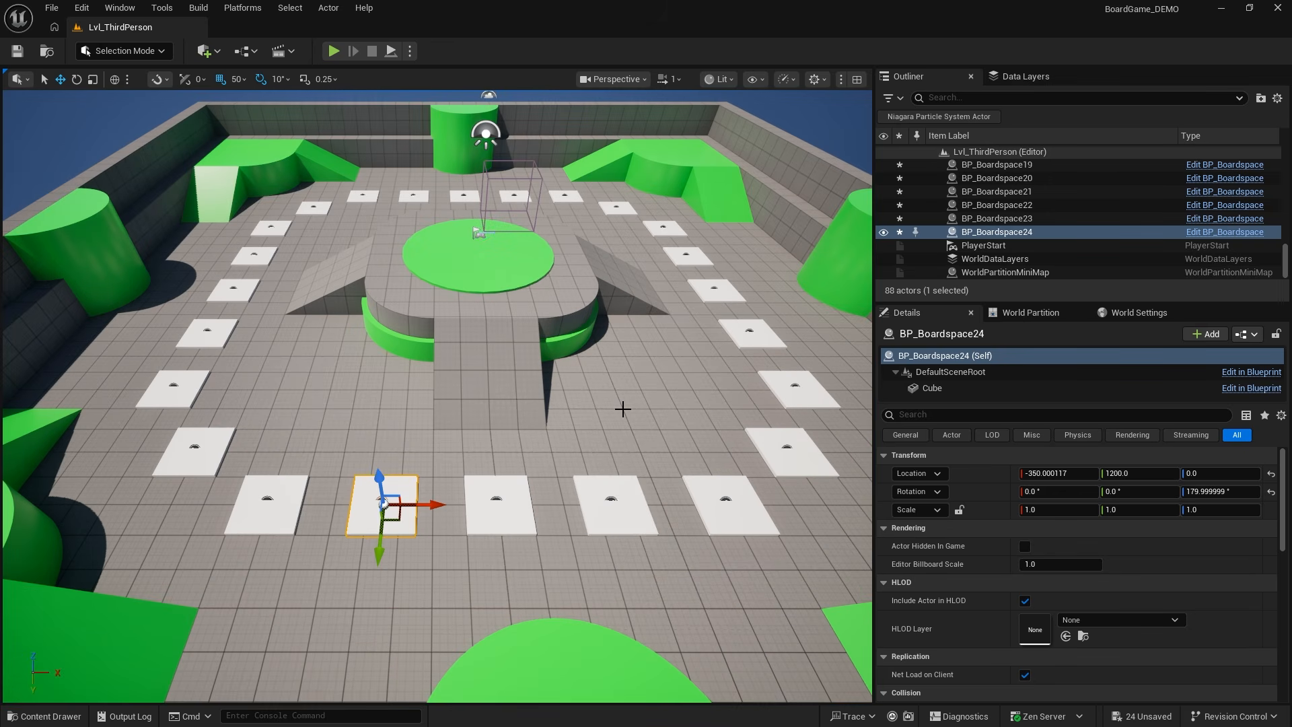
click(1226, 232)
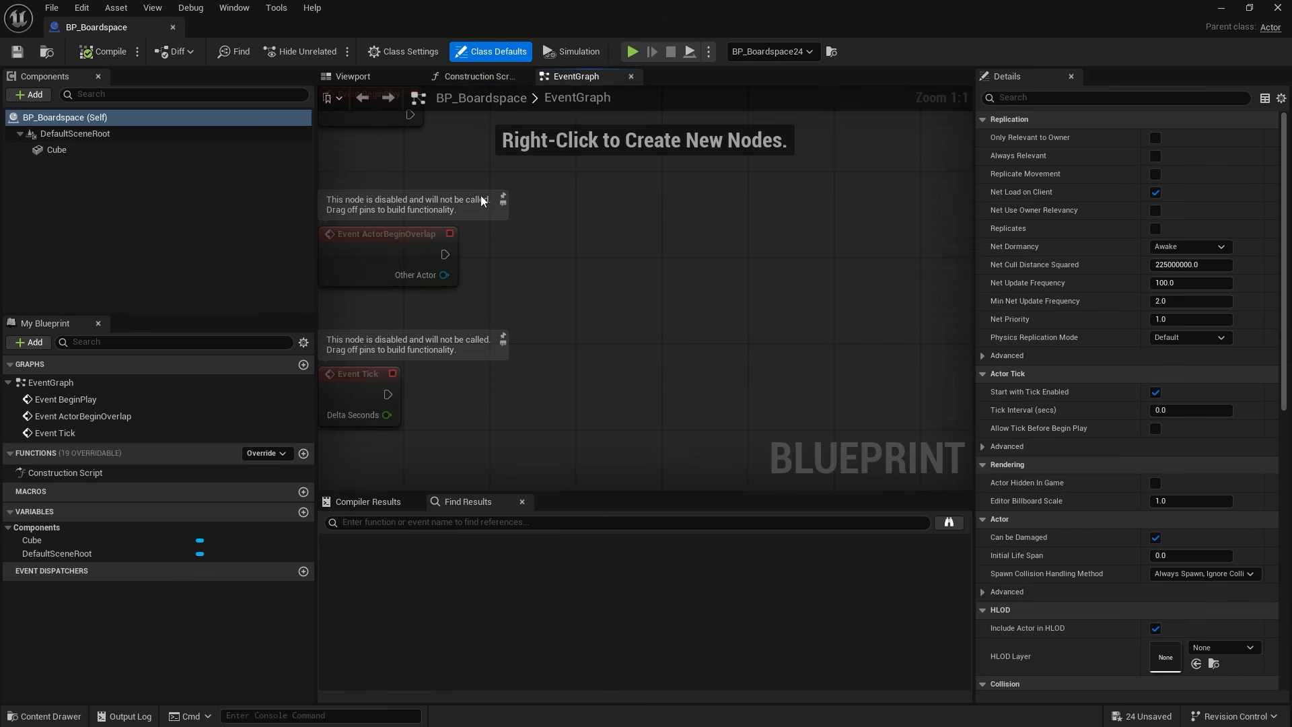
click(303, 571)
text(OnLanded)
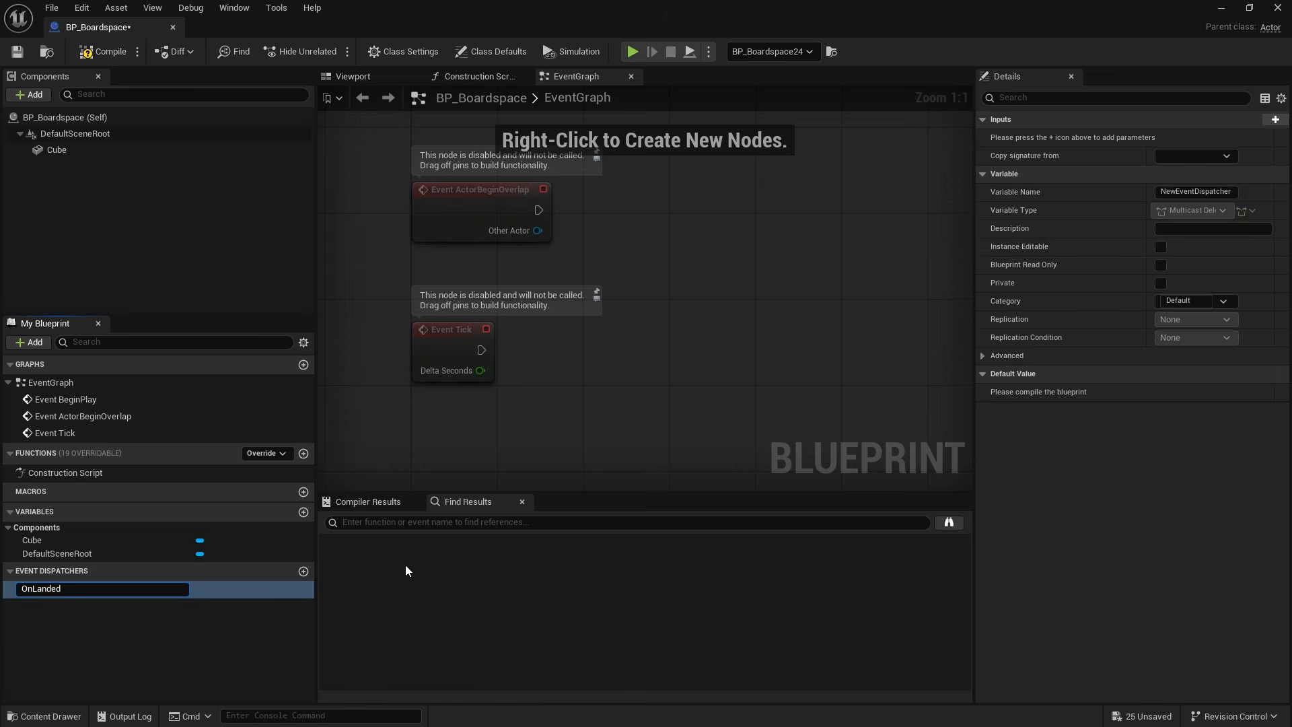
key(Return)
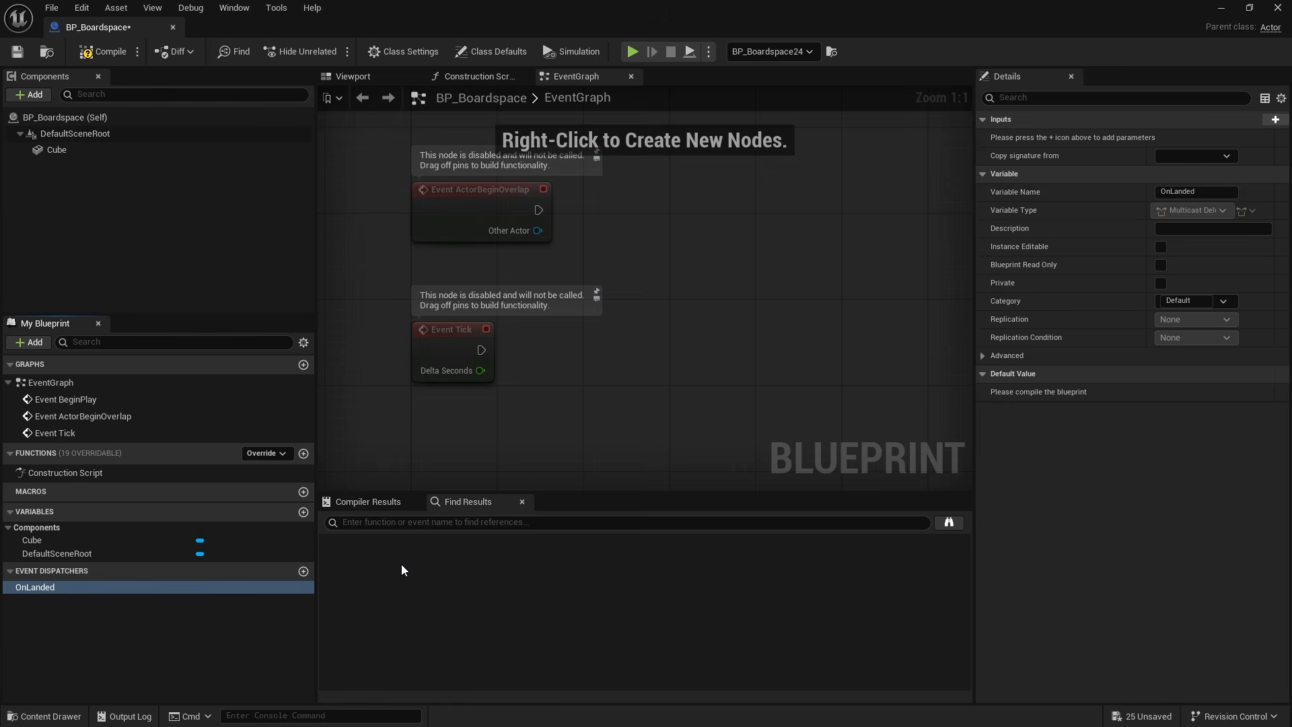
Step: Add a second event dispatcher named OnPassed to BP_Boardspace, then compile and save the blueprint
click(303, 571)
text(OnPassed)
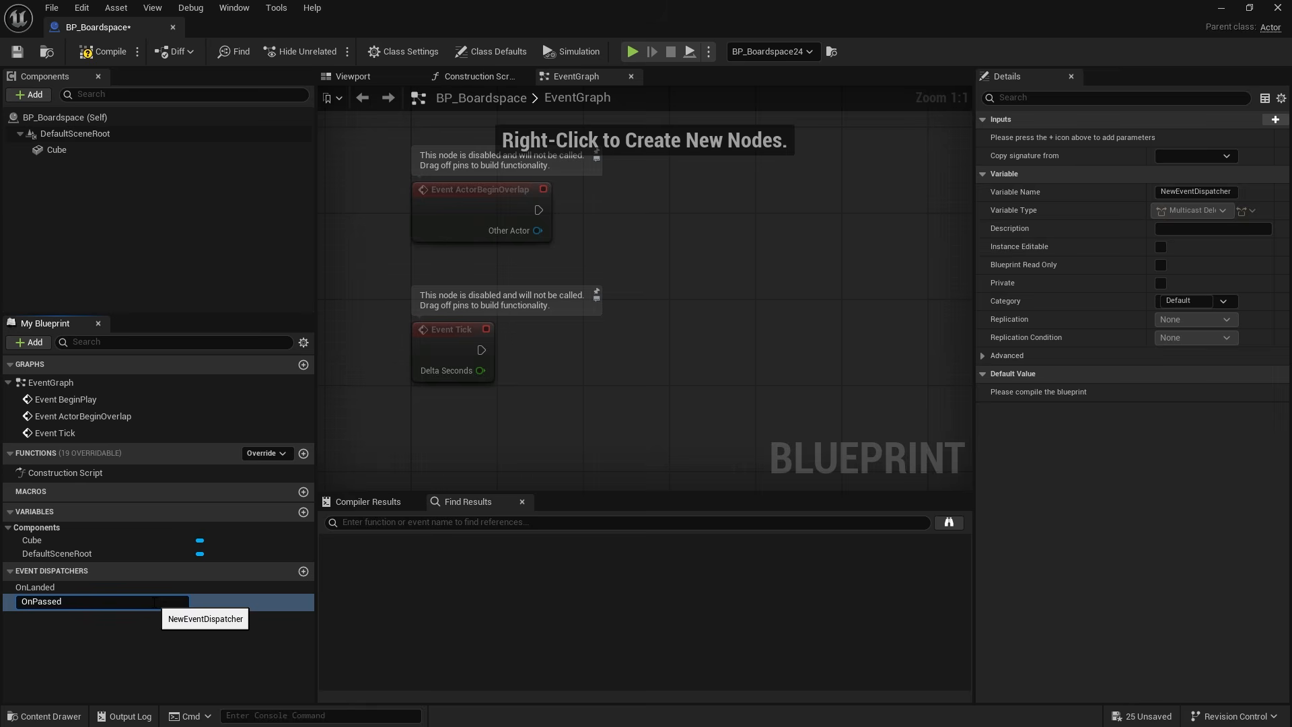
key(Return)
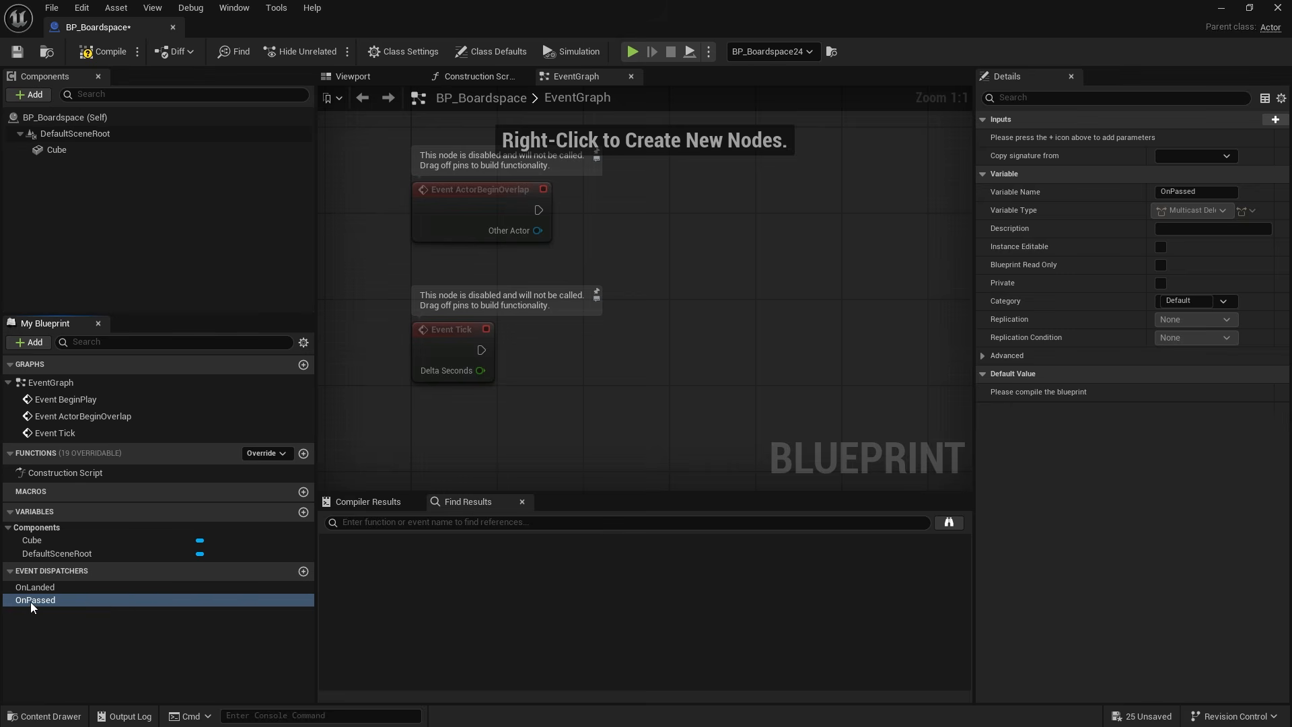
click(96, 52)
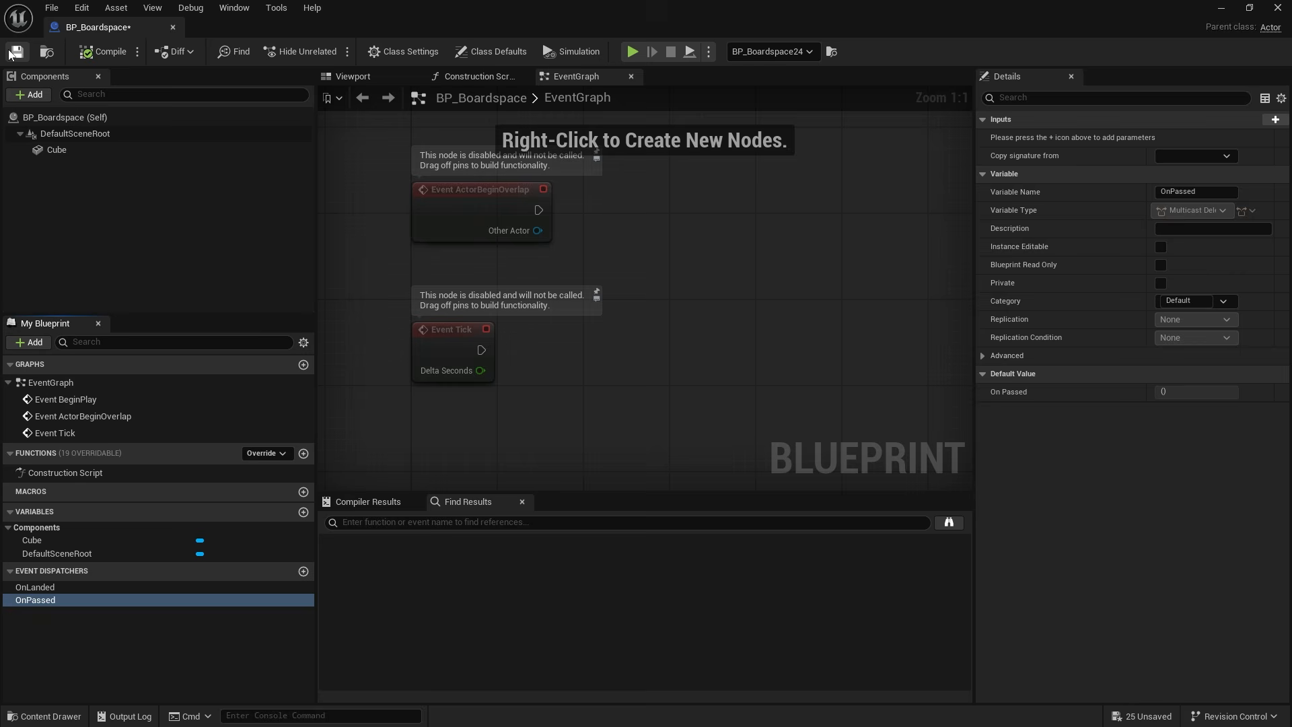
key(ctrl+s)
click(1221, 8)
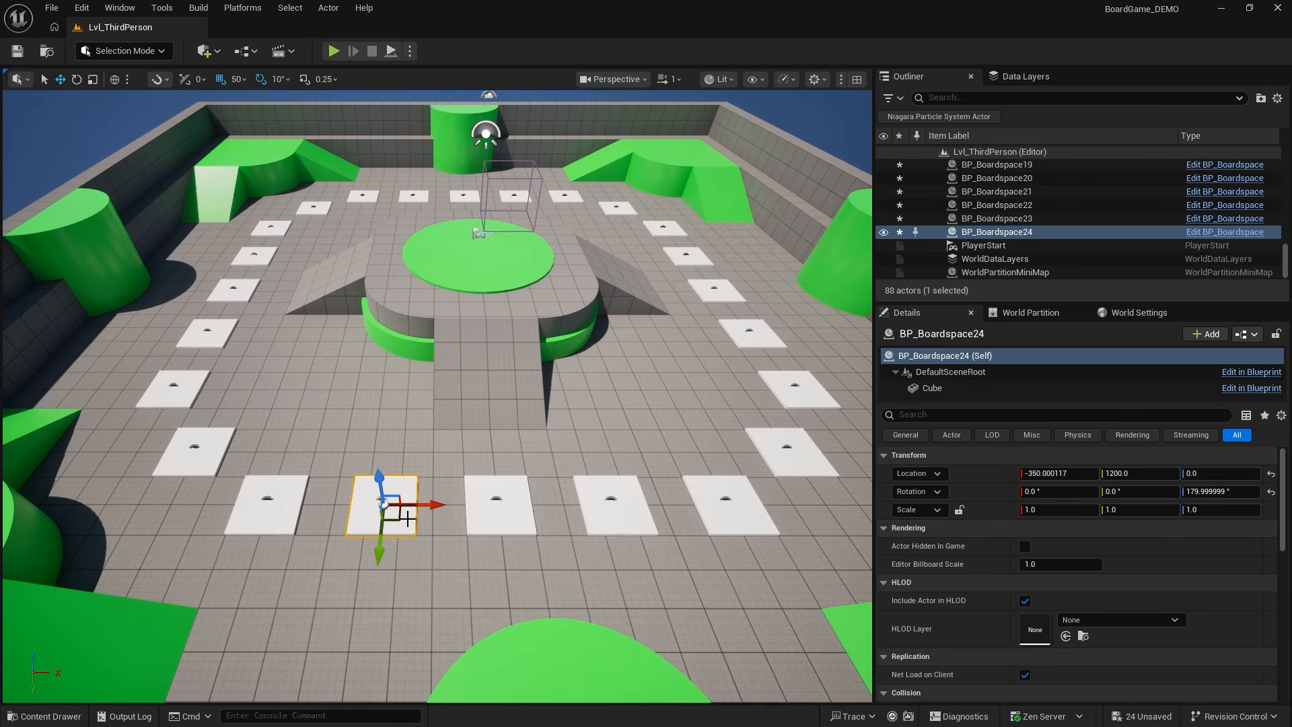
Step: Return to the BP_Boardspace blueprint and add a variable named AdjacentSpaces
right_drag(393, 488, 428, 458)
mouse_move(496, 586)
right_down()
mouse_move(455, 616)
mouse_move(471, 646)
mouse_move(493, 570)
right_up()
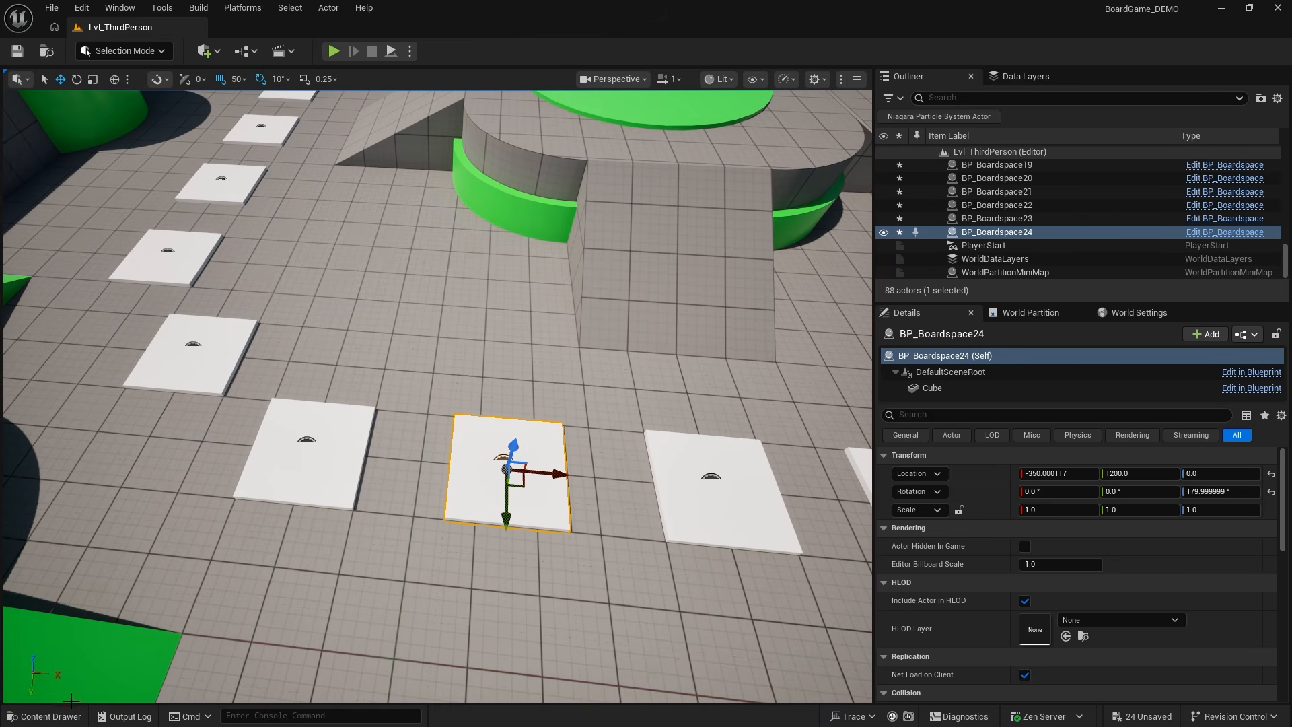
click(42, 715)
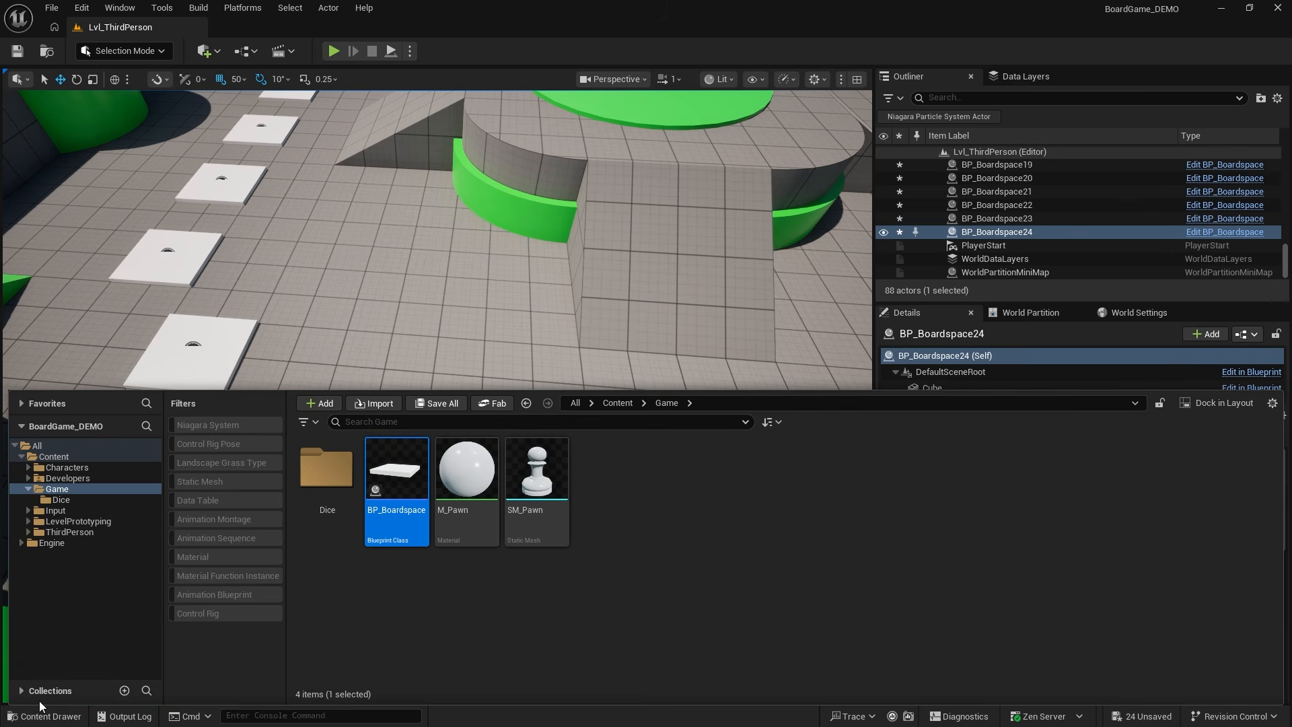
double_click(399, 491)
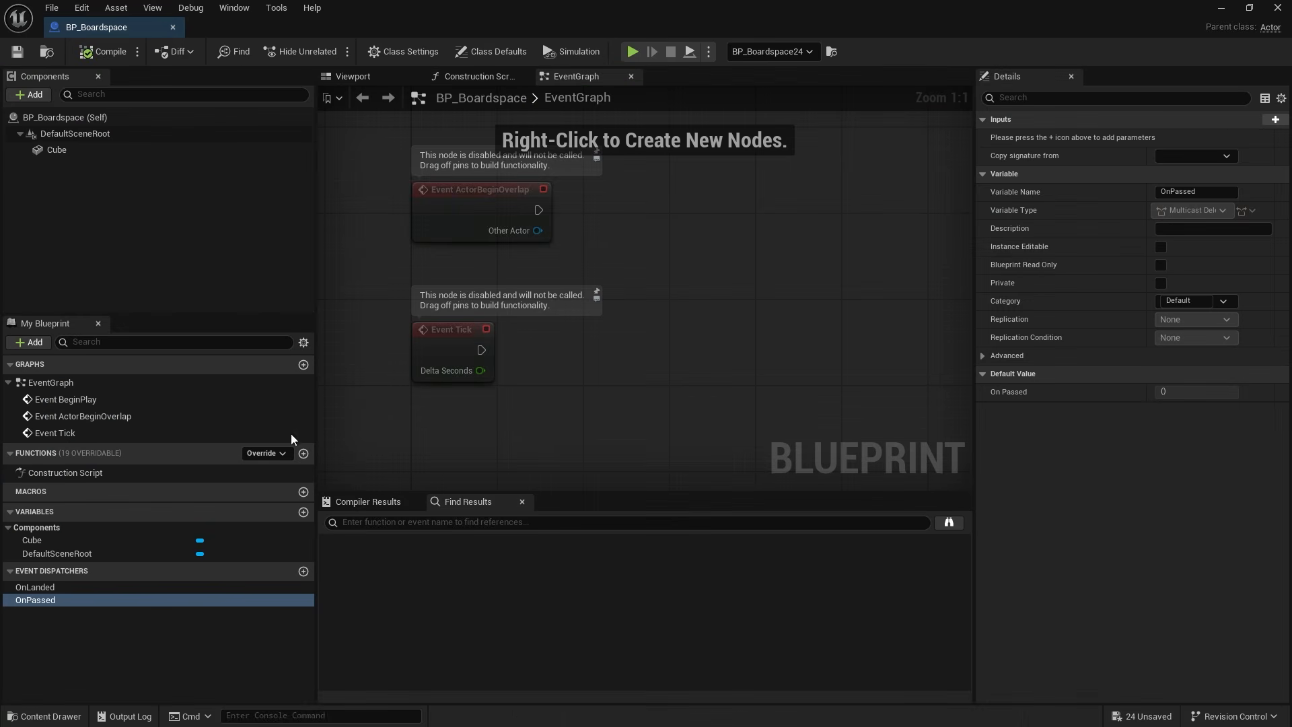
click(208, 638)
click(303, 513)
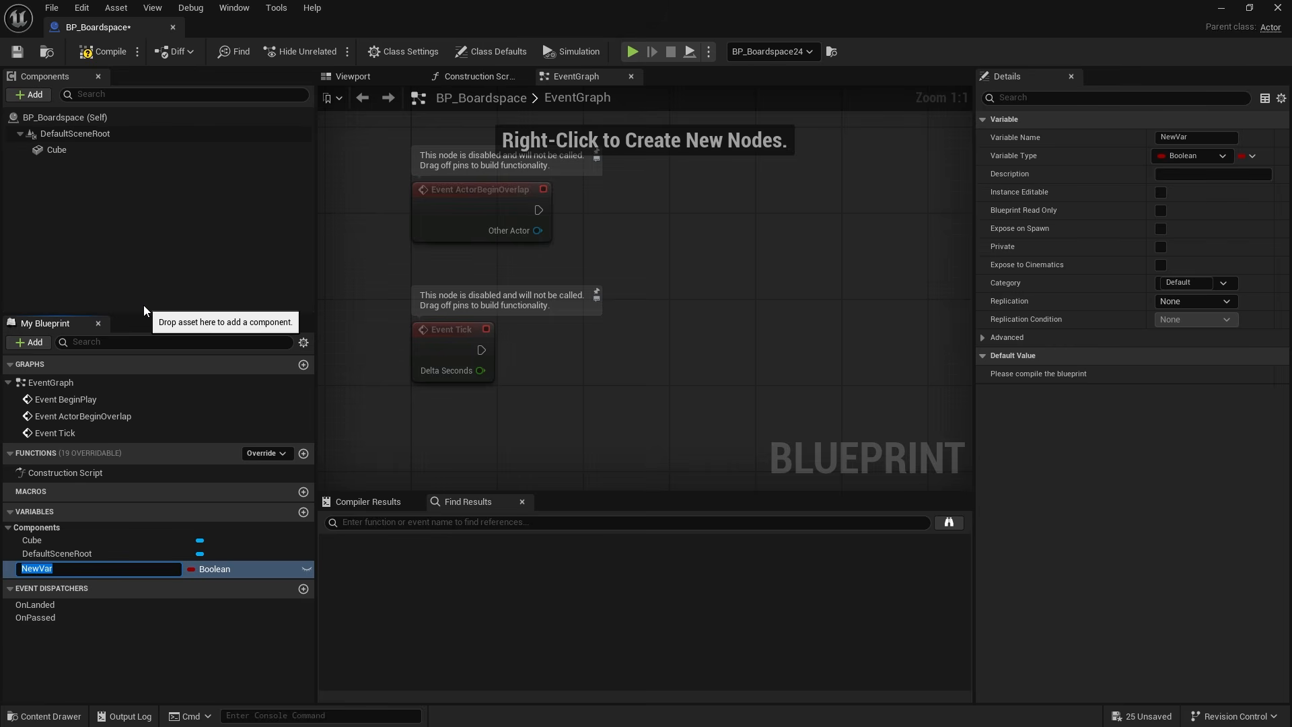
text(AdjacentSpaces)
key(Return)
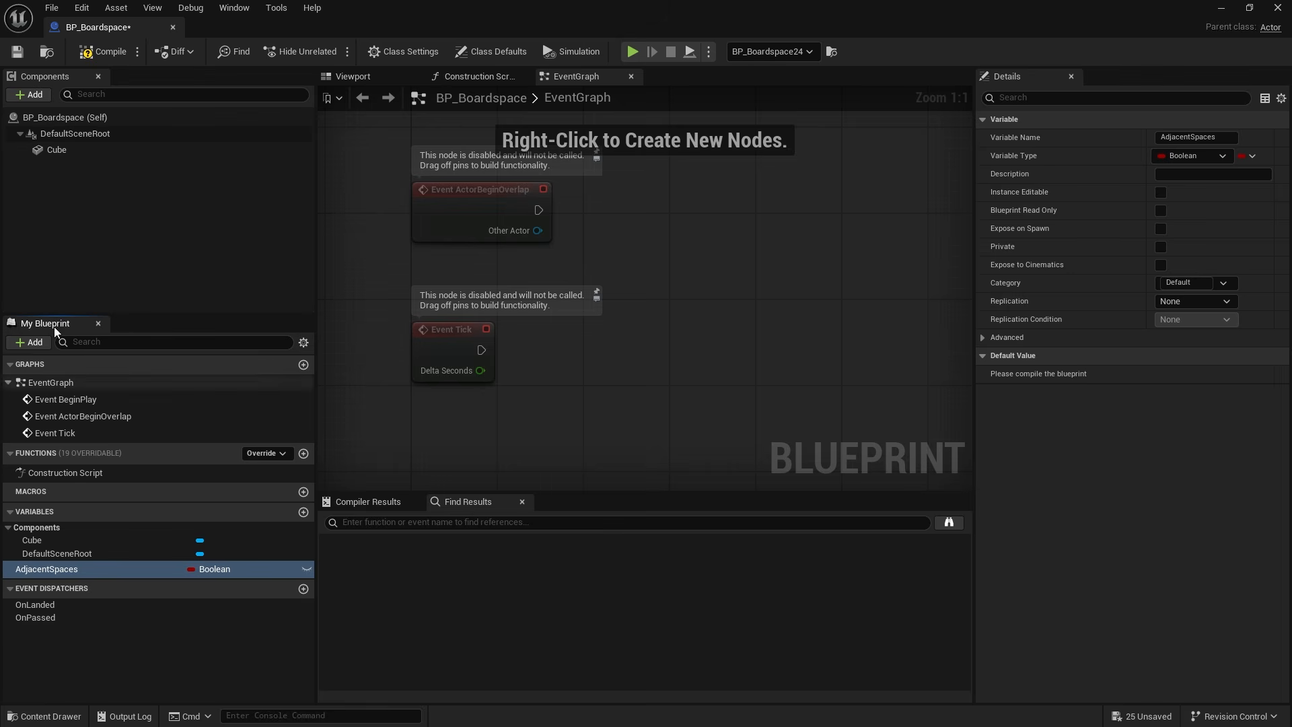
Step: Set the AdjacentSpaces variable type to an array of BP Boardspace
click(224, 568)
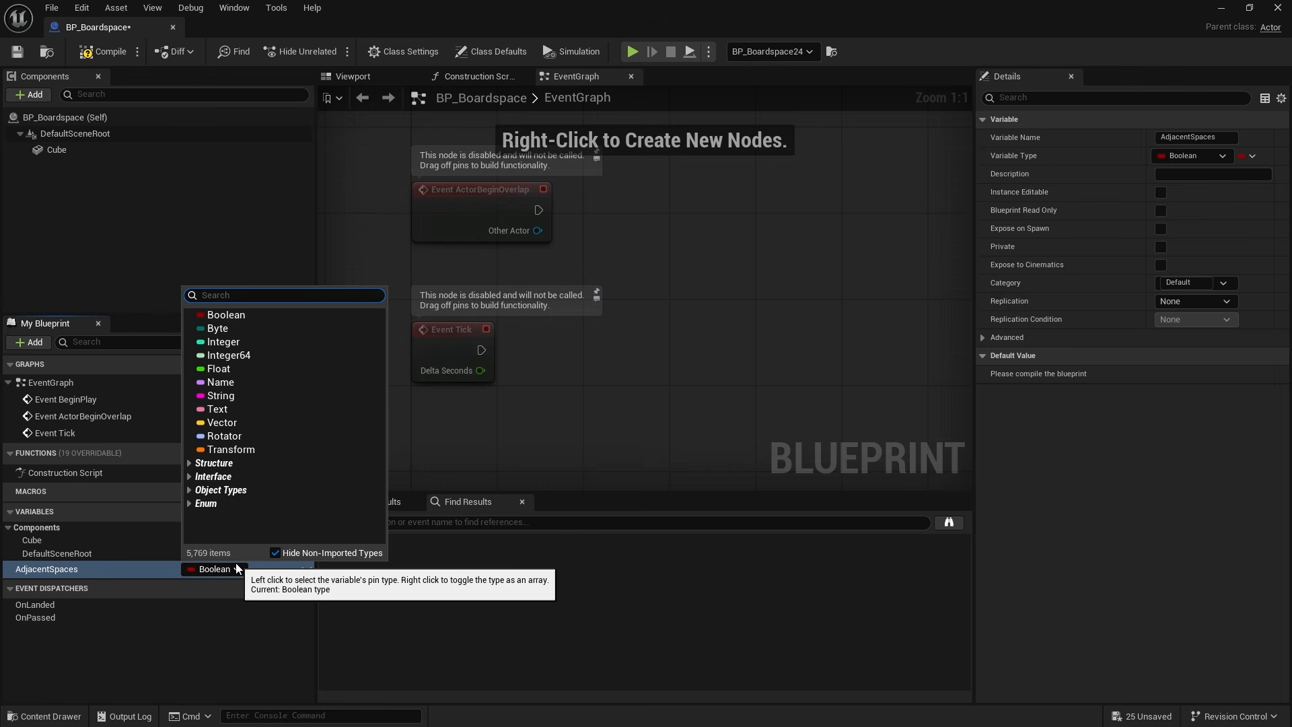
text(bp board)
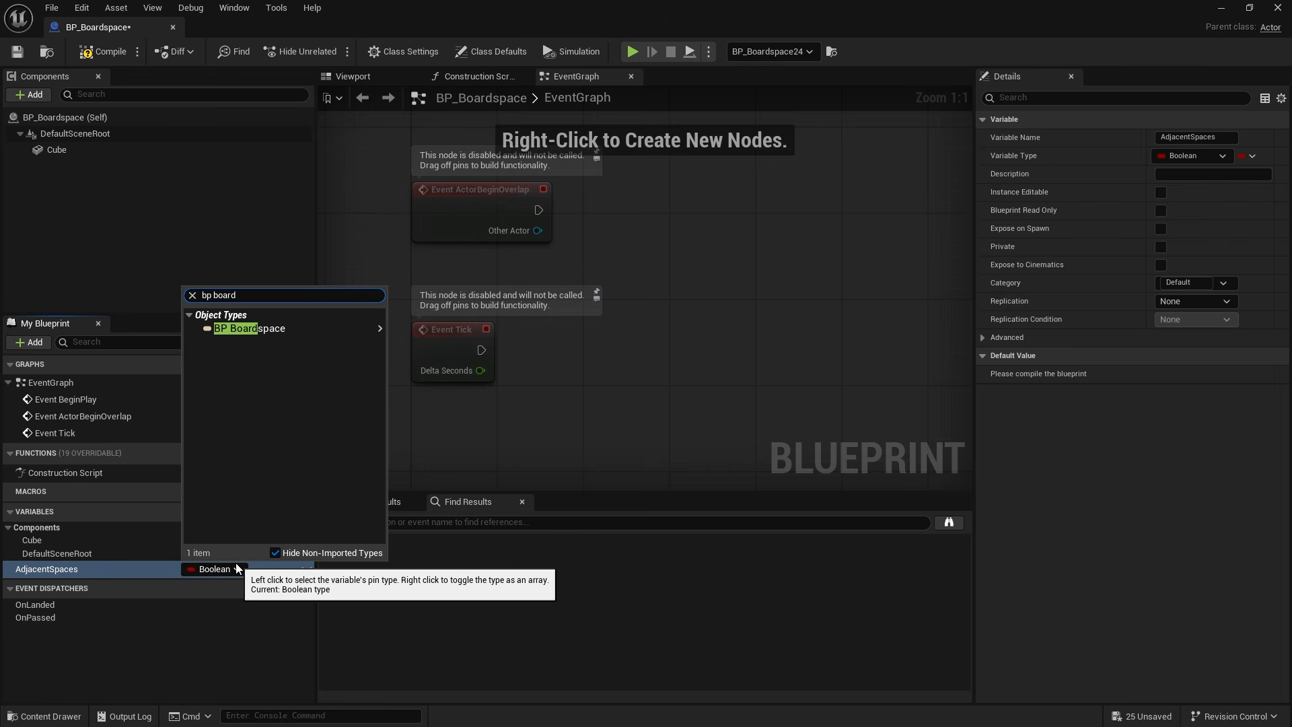
click(282, 330)
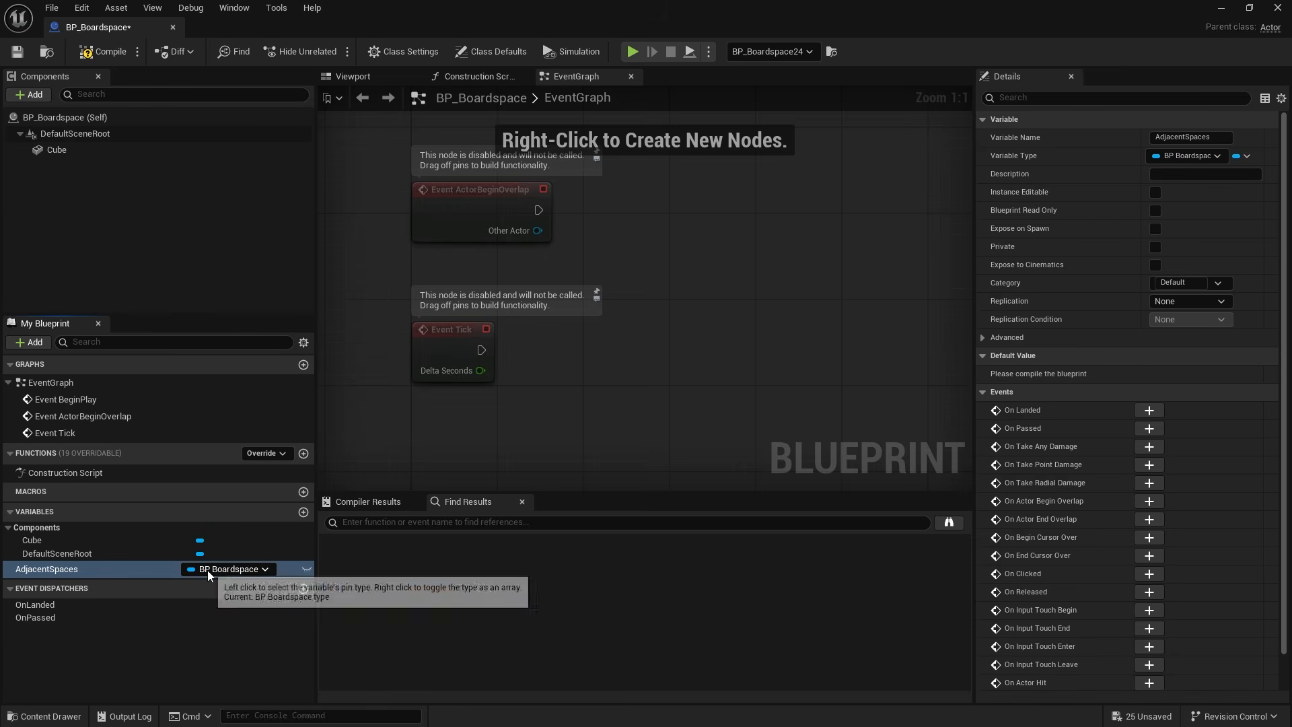
click(1244, 156)
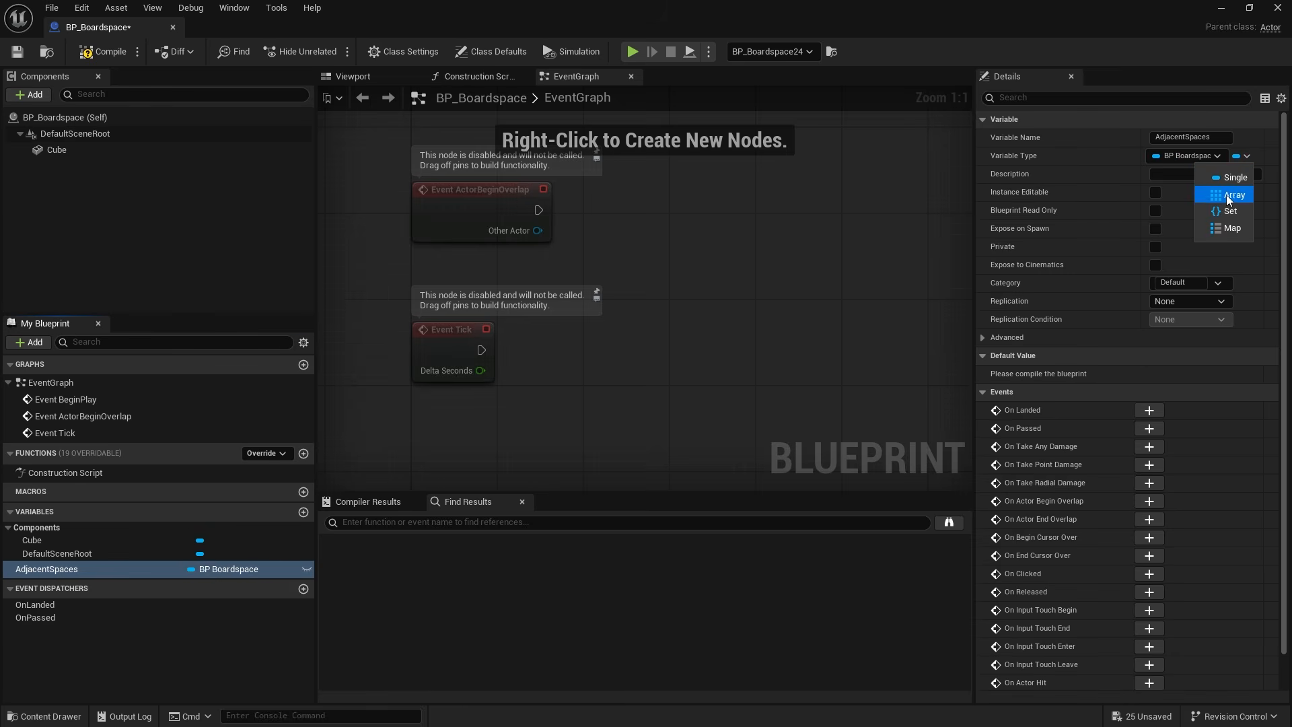
click(1234, 195)
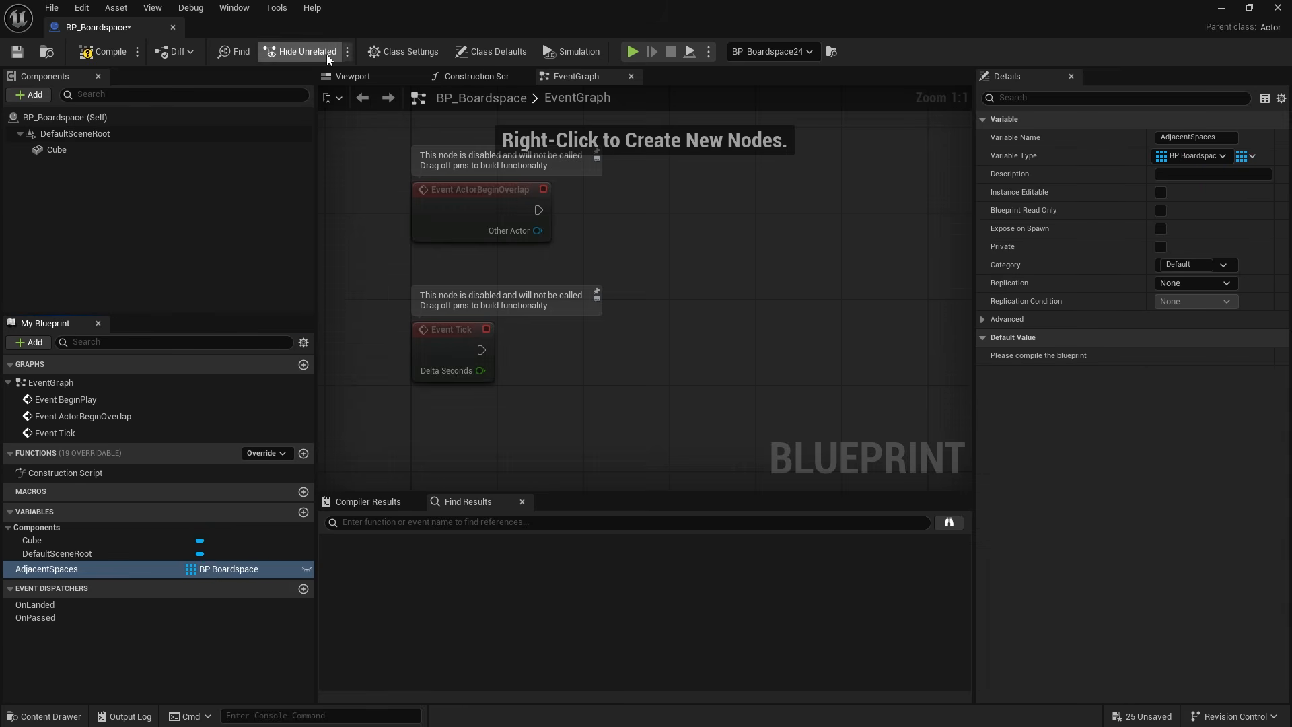
click(1221, 8)
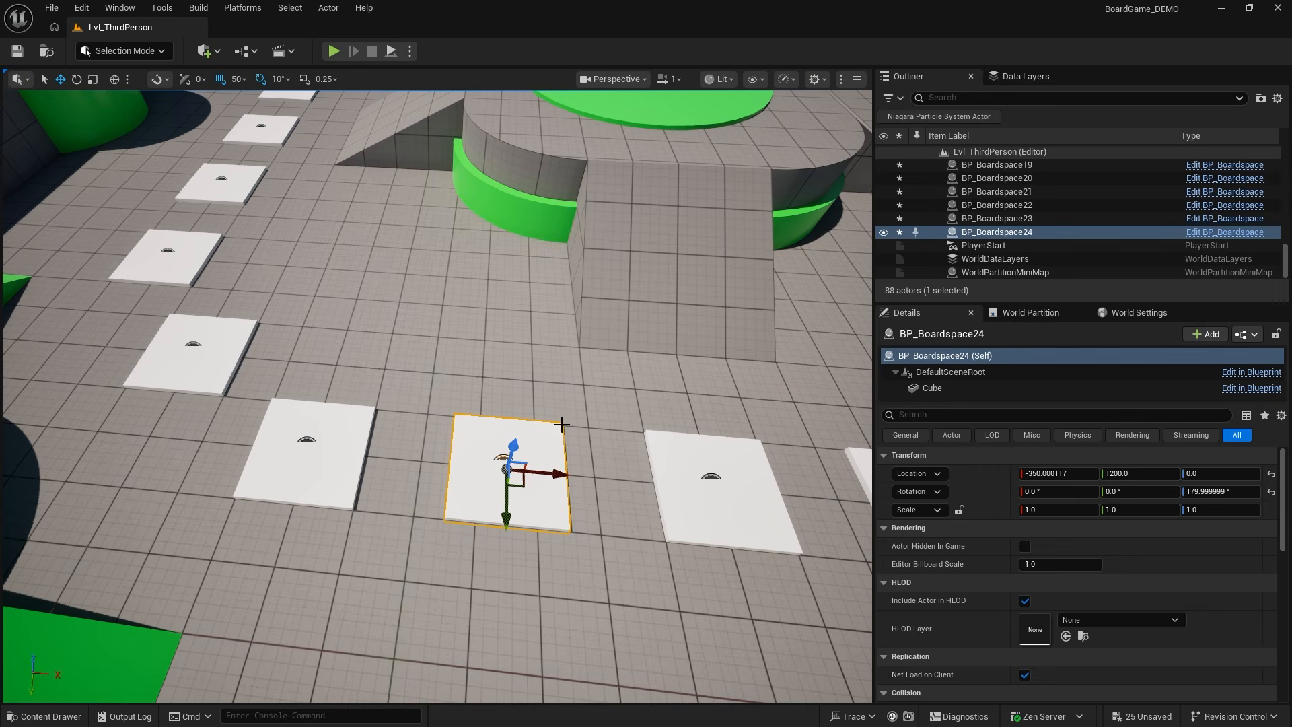
Step: Make the AdjacentSpaces variable of BP_Boardspace instance editable and return to the level
right_drag(562, 424, 409, 467)
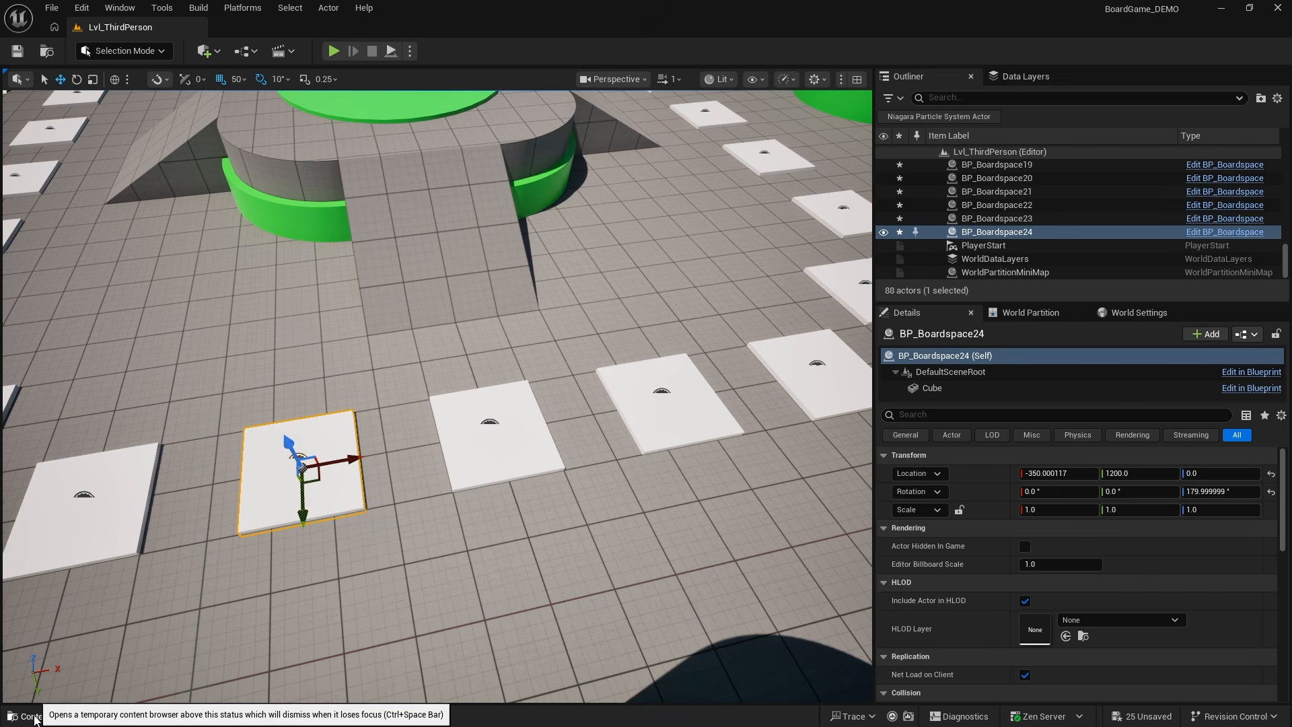
click(30, 716)
double_click(393, 462)
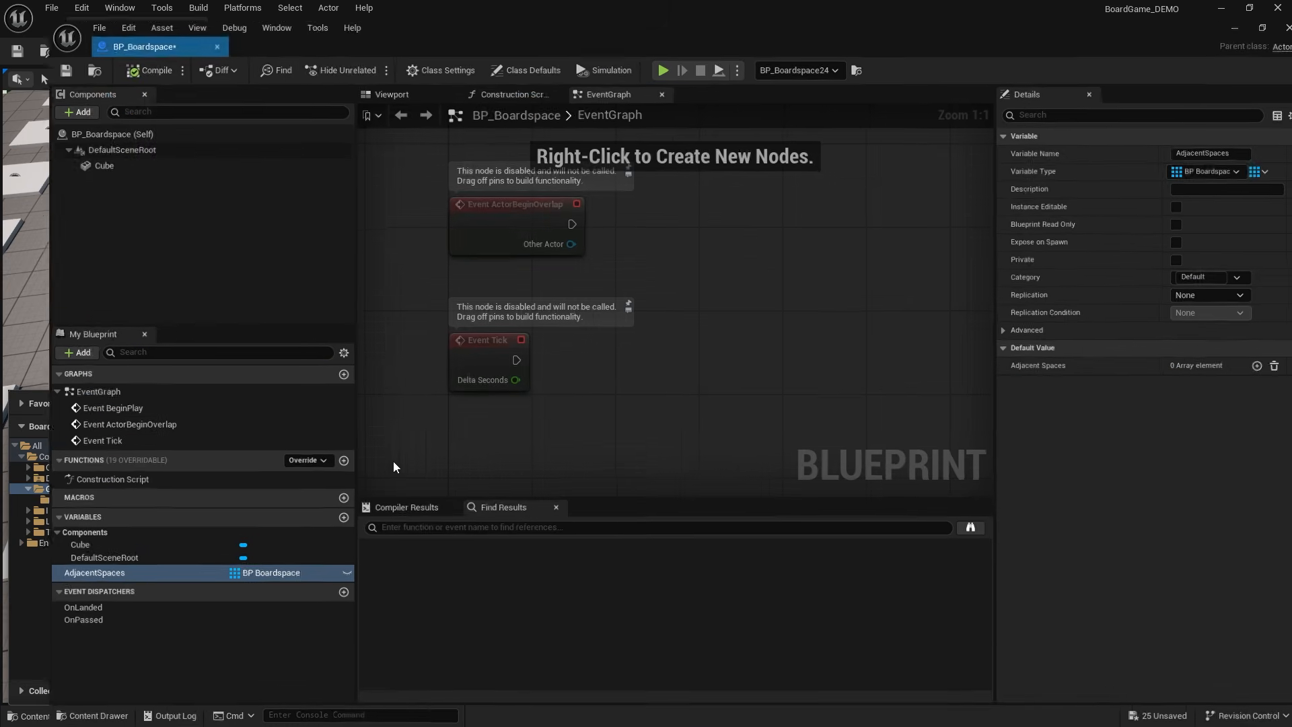
click(1244, 356)
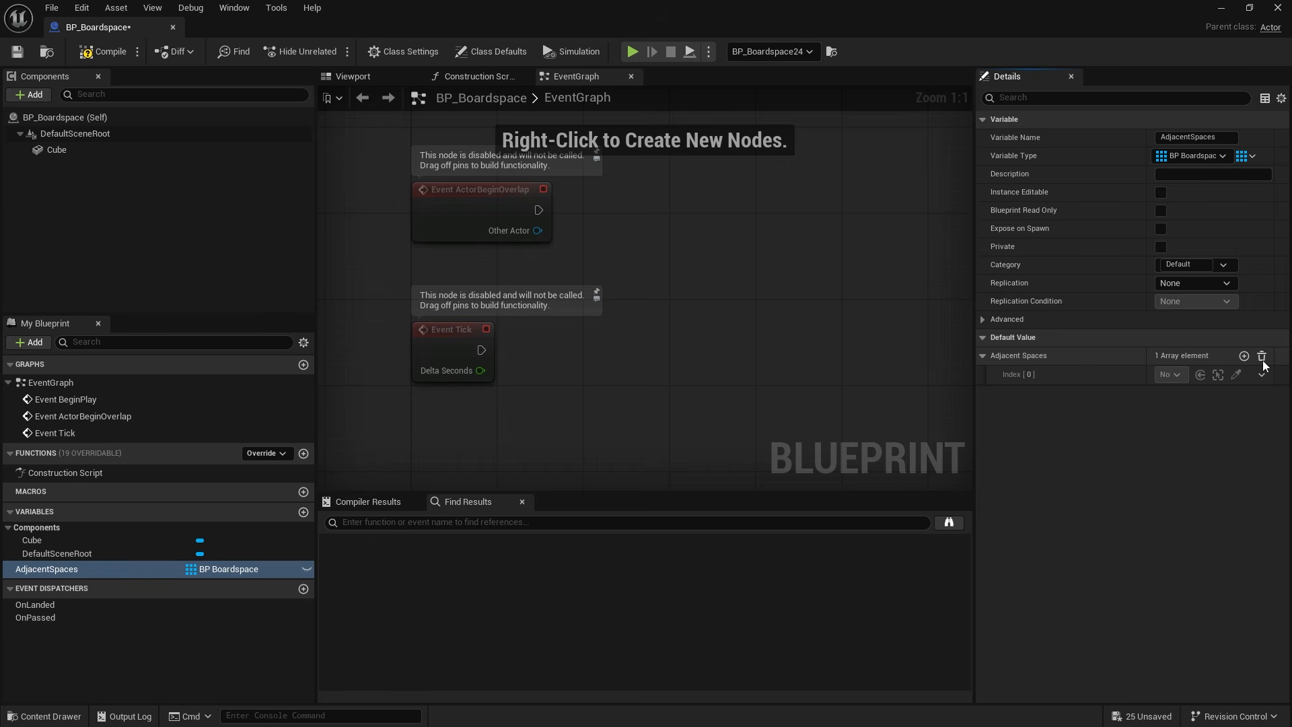
click(1262, 357)
click(1161, 192)
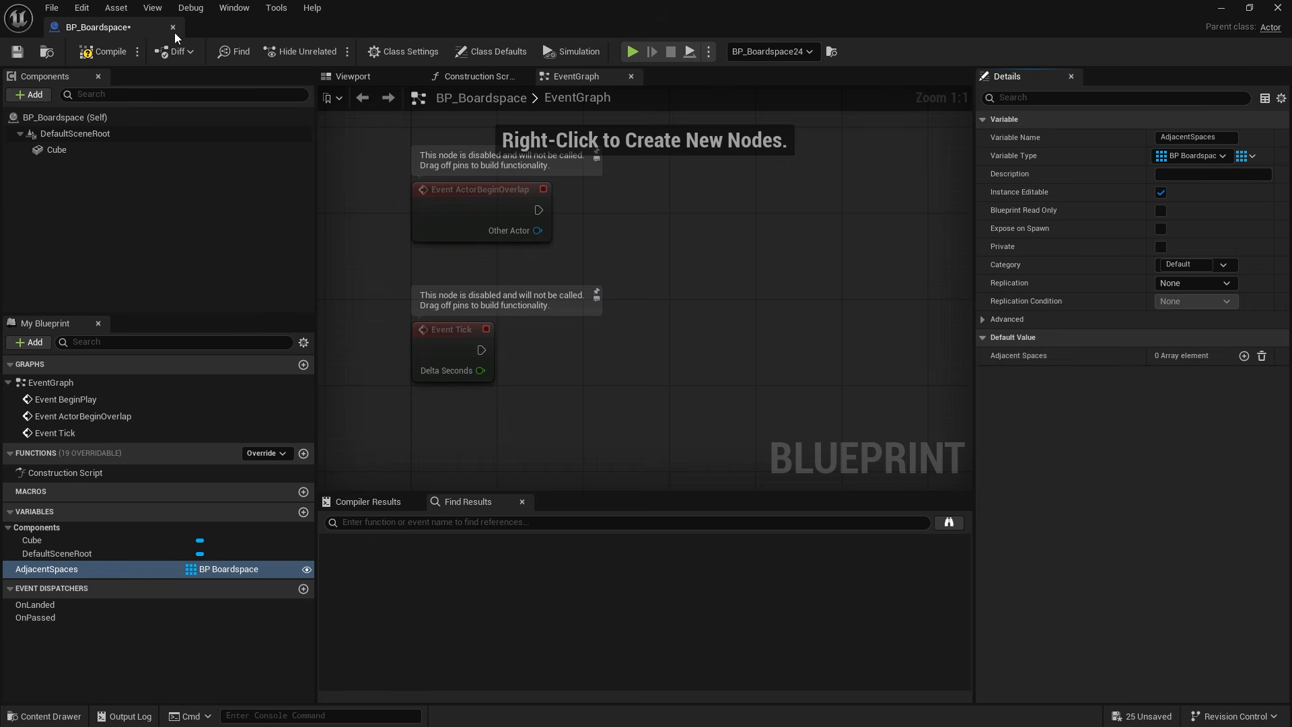
click(1277, 7)
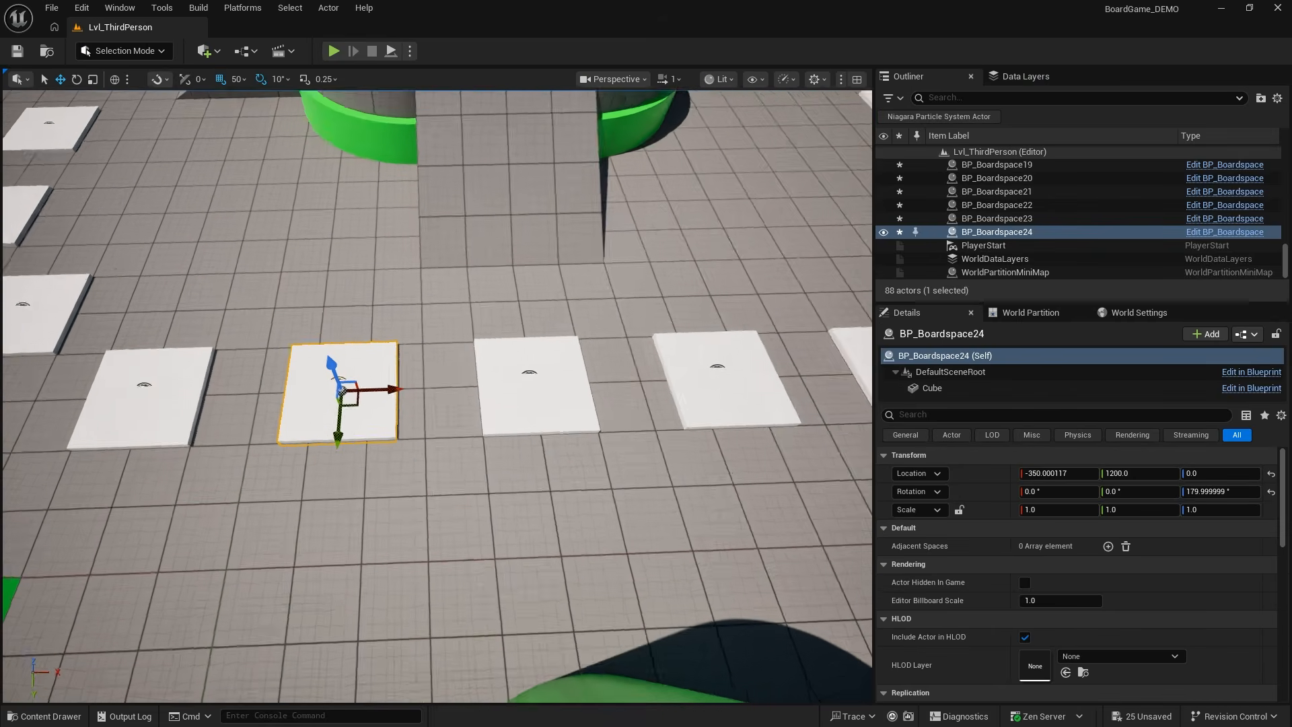
Step: Add an Adjacent Spaces element to BP_Boardspace24 and pick its neighbour BP_Boardspace22 in the level
click(1108, 546)
click(1205, 564)
click(541, 376)
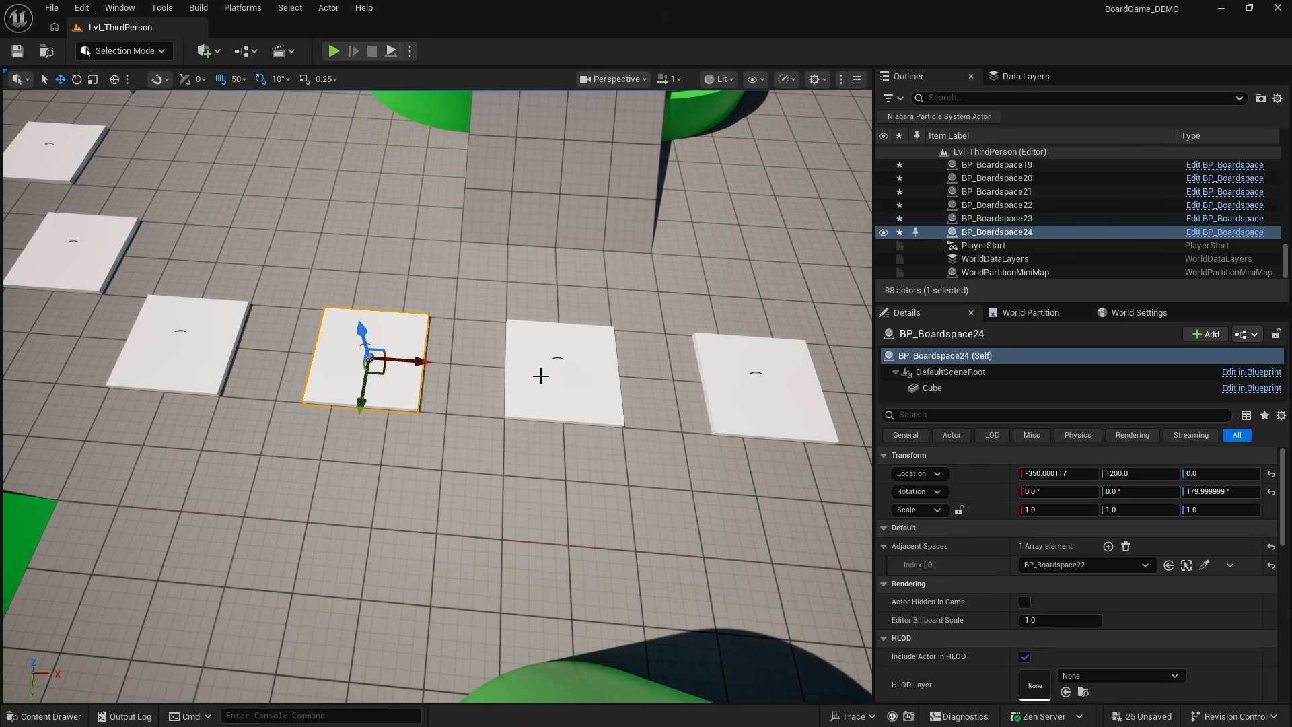
Step: Add a second Adjacent Spaces element to BP_Boardspace24 and pick its other neighbour, BP_Boardspace10, in the level
click(1108, 547)
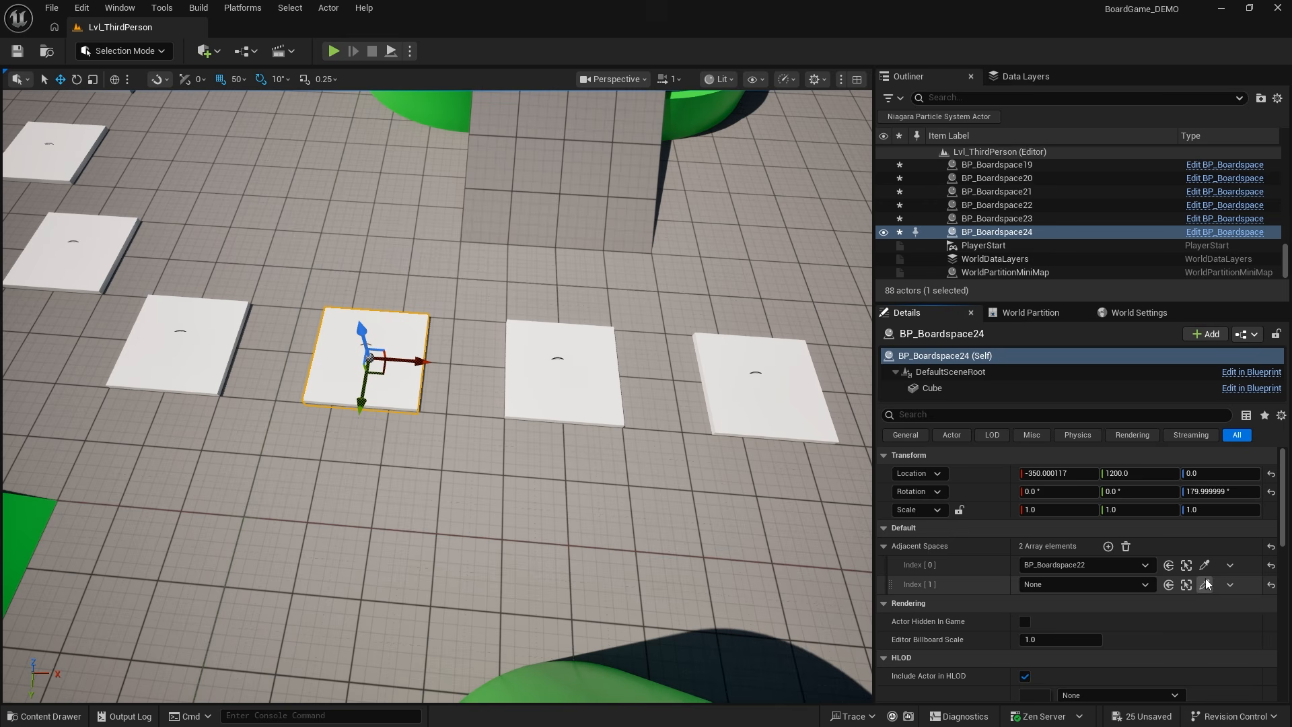
click(1205, 584)
click(192, 346)
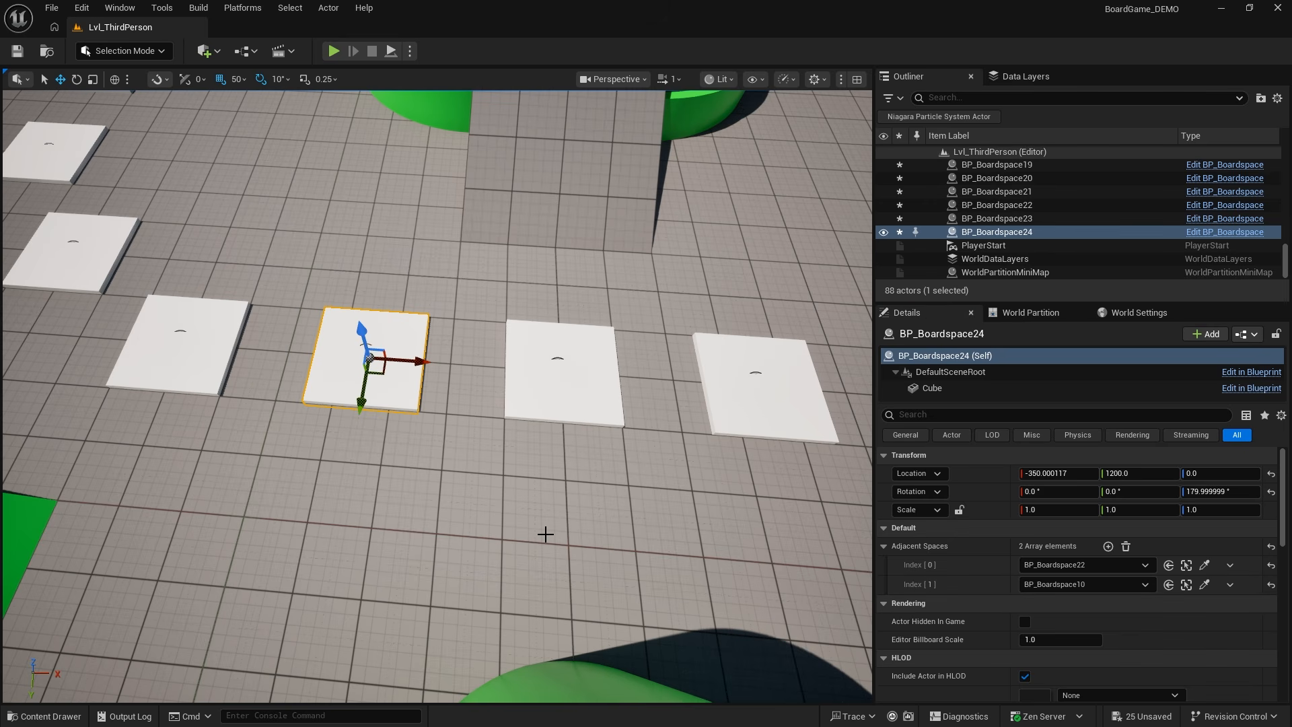
Step: Delete the BP_Boardspace10 element from BP_Boardspace24's Adjacent Spaces array
right_drag(509, 531, 311, 140)
right_drag(562, 418, 324, 528)
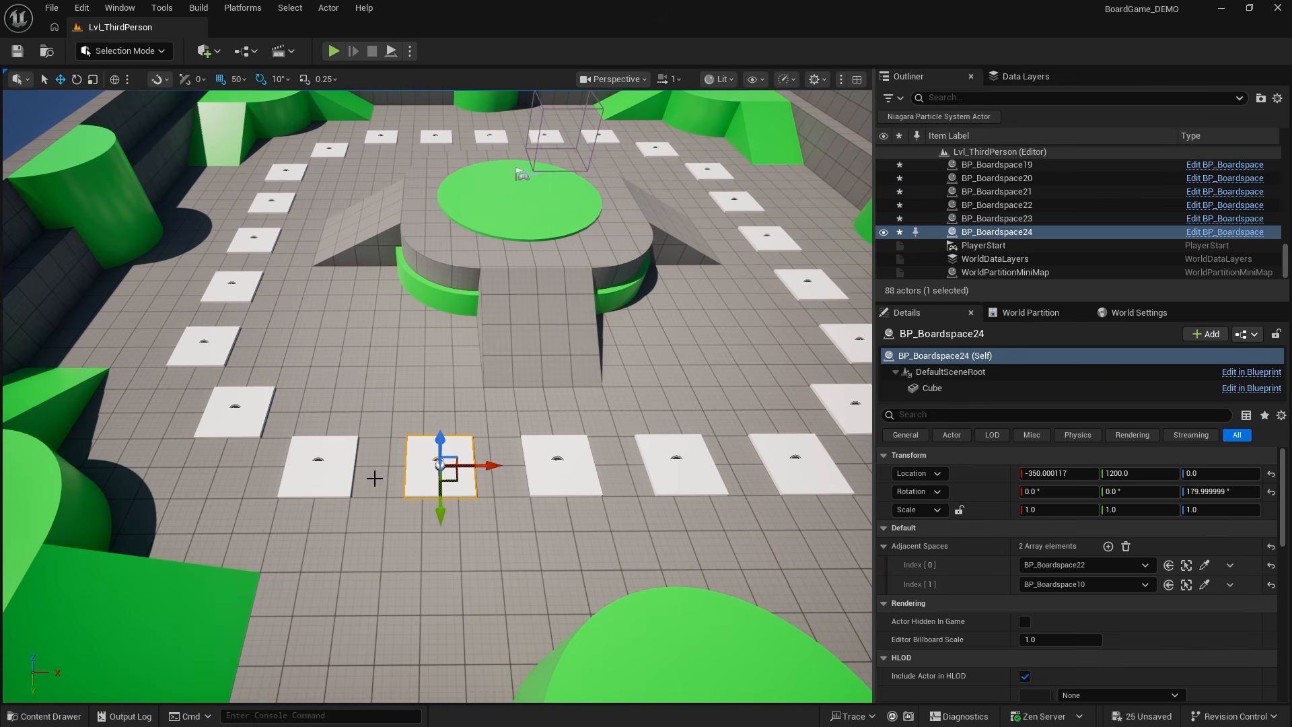
right_drag(485, 514, 451, 478)
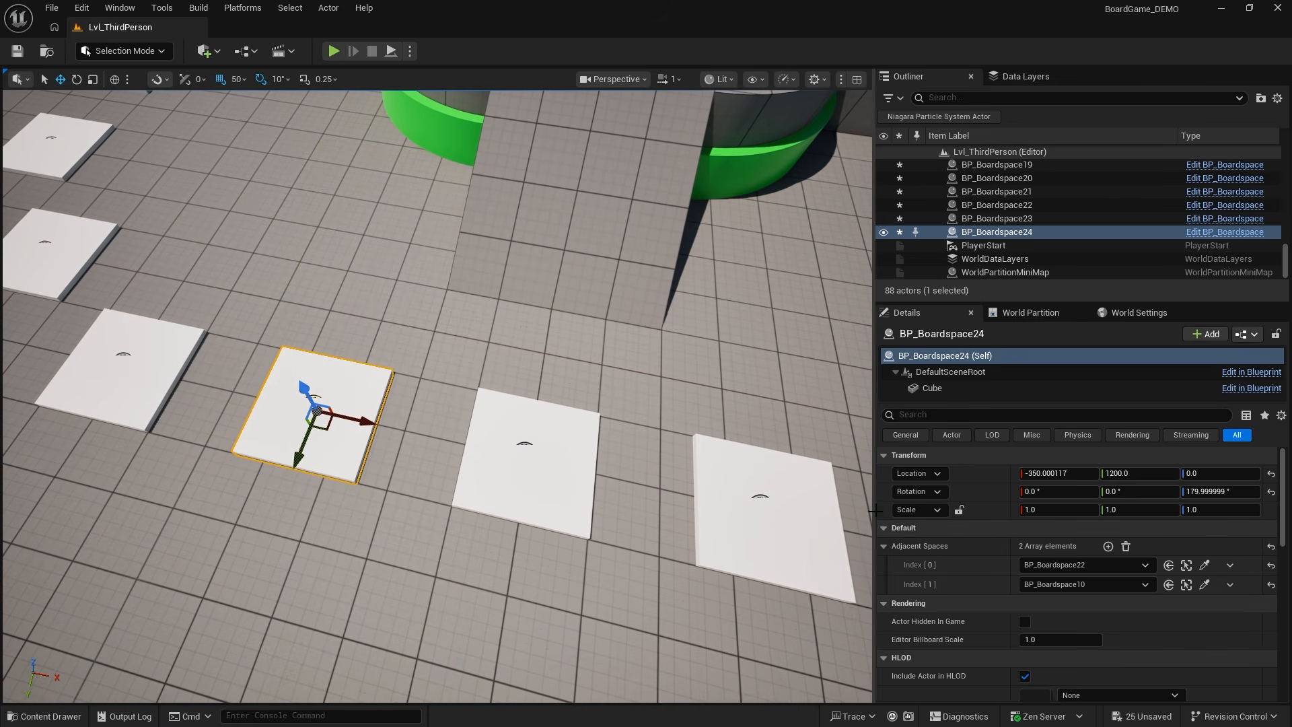
click(1230, 584)
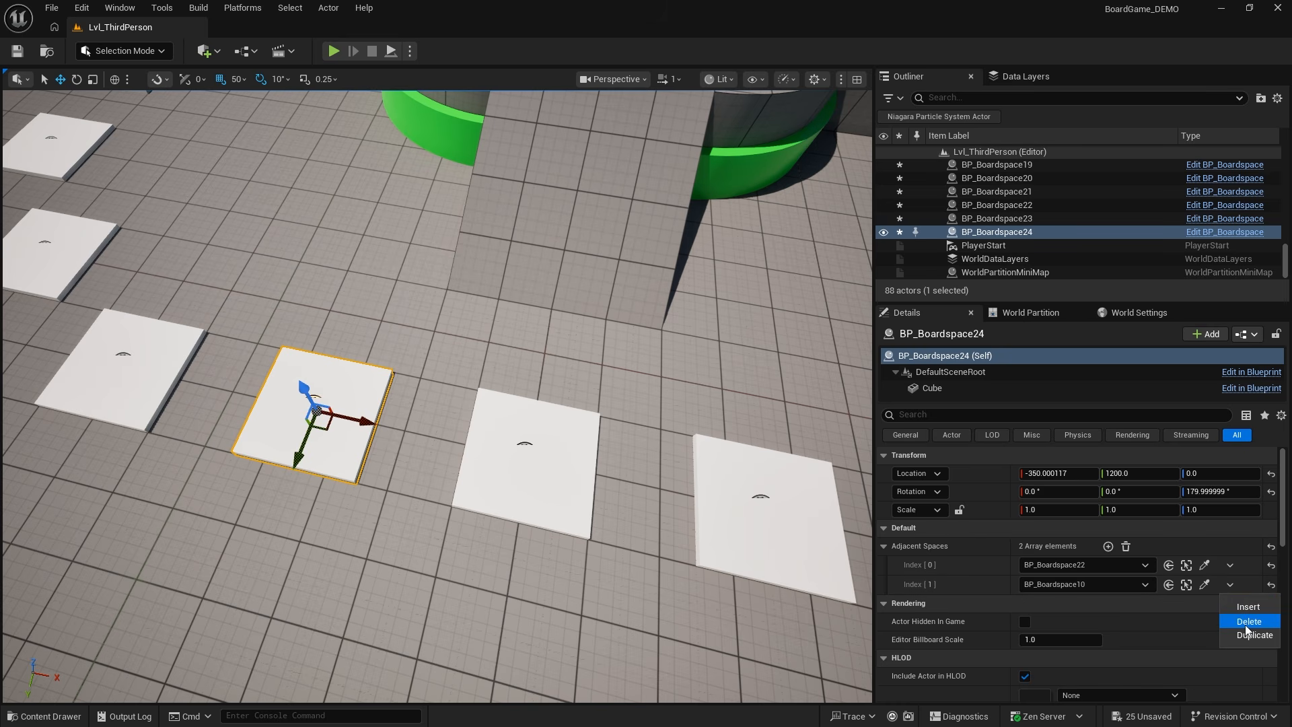
click(1249, 620)
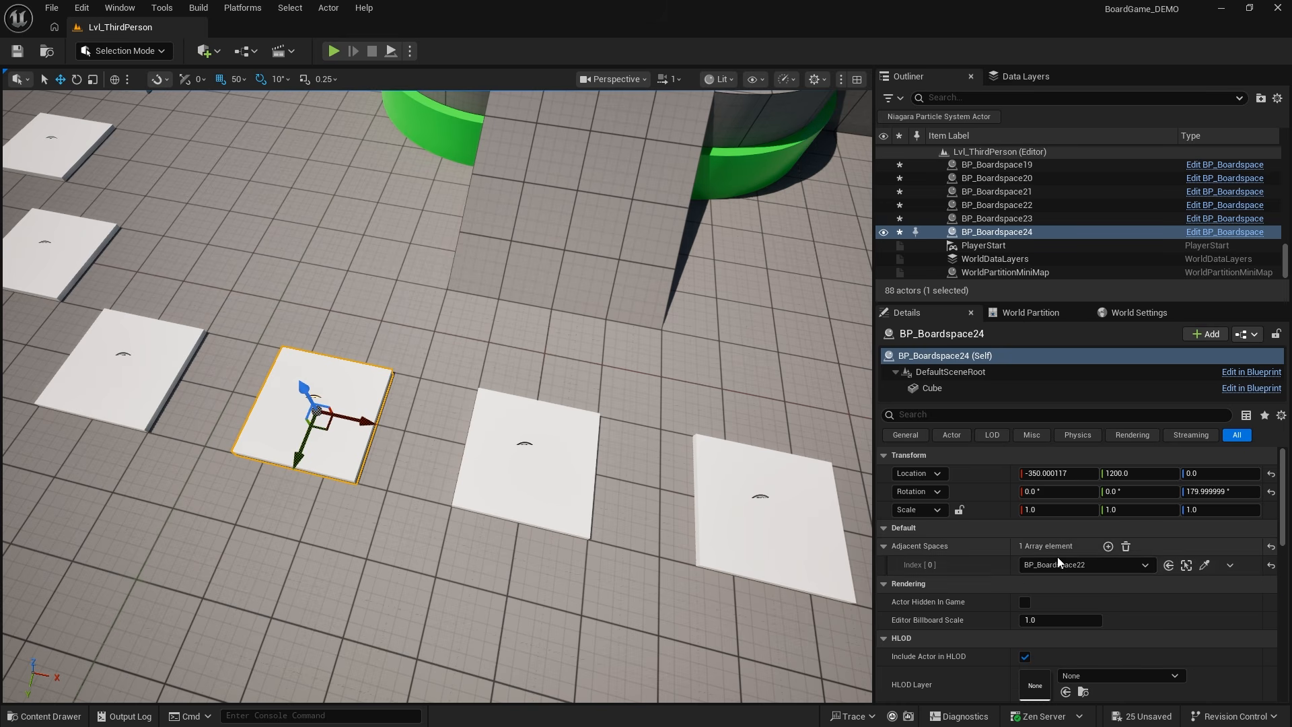
Step: Add one Adjacent Spaces element each to BP_Boardspace22 and BP_Boardspace23, picking BP_Boardspace23 and BP_Boardspace18 respectively in the level
click(1186, 565)
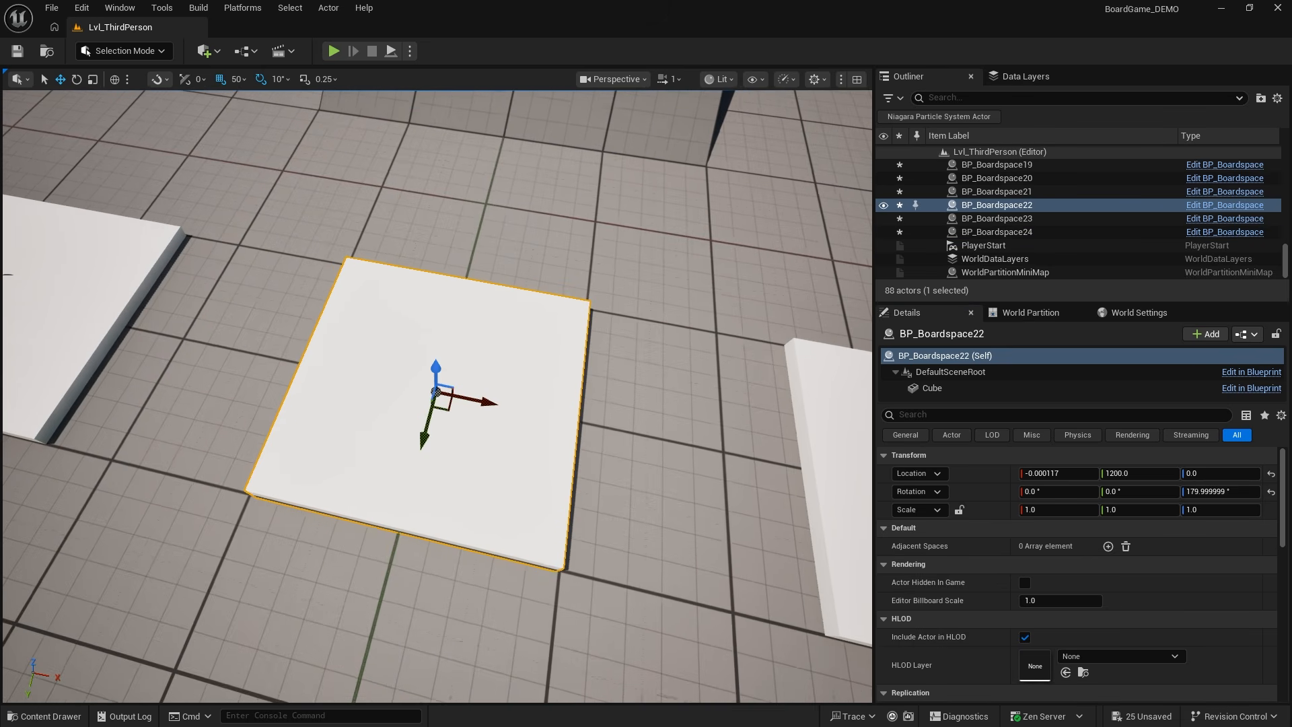
click(1108, 546)
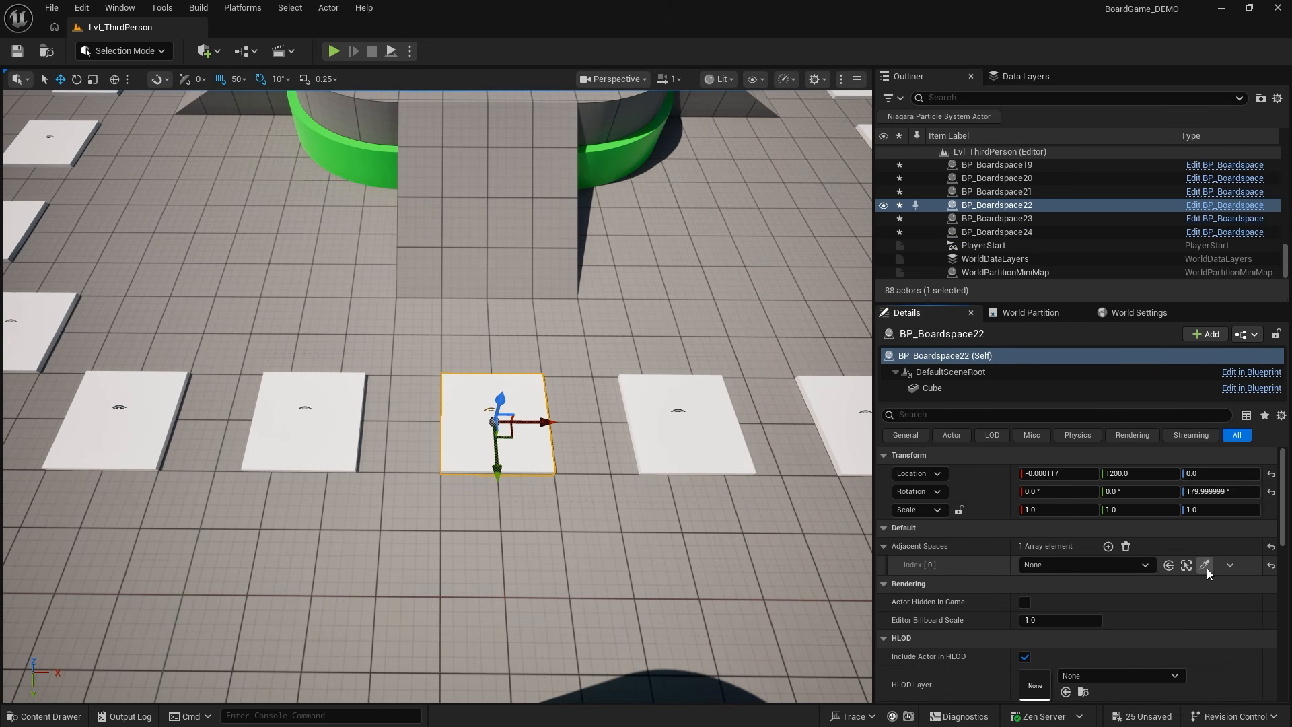
click(1204, 566)
click(740, 446)
click(1187, 565)
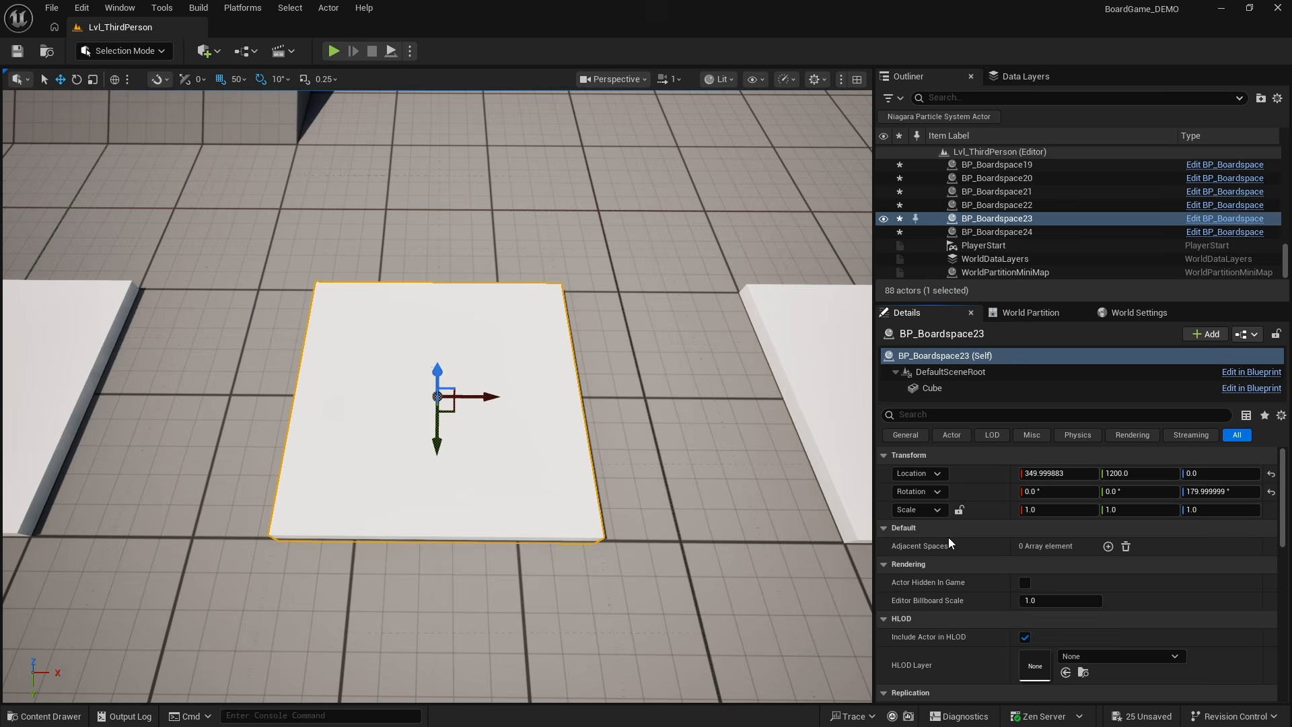
click(1108, 546)
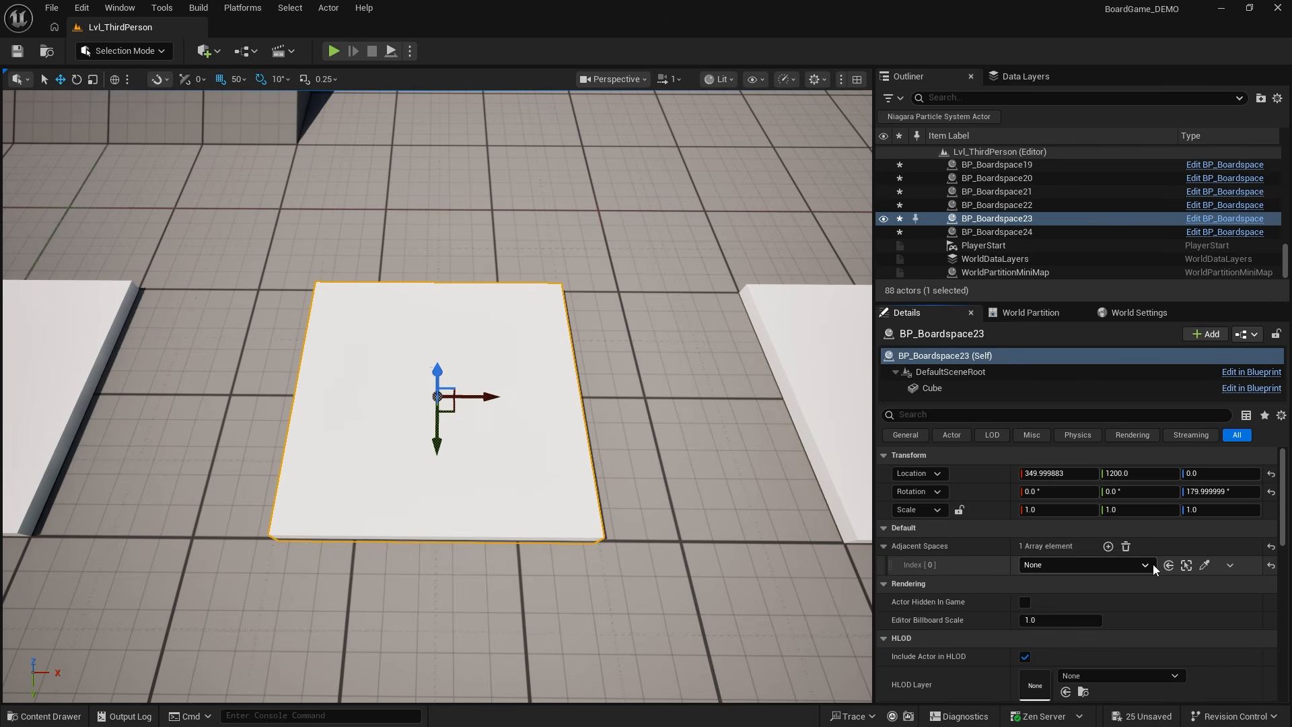
click(1205, 566)
click(834, 433)
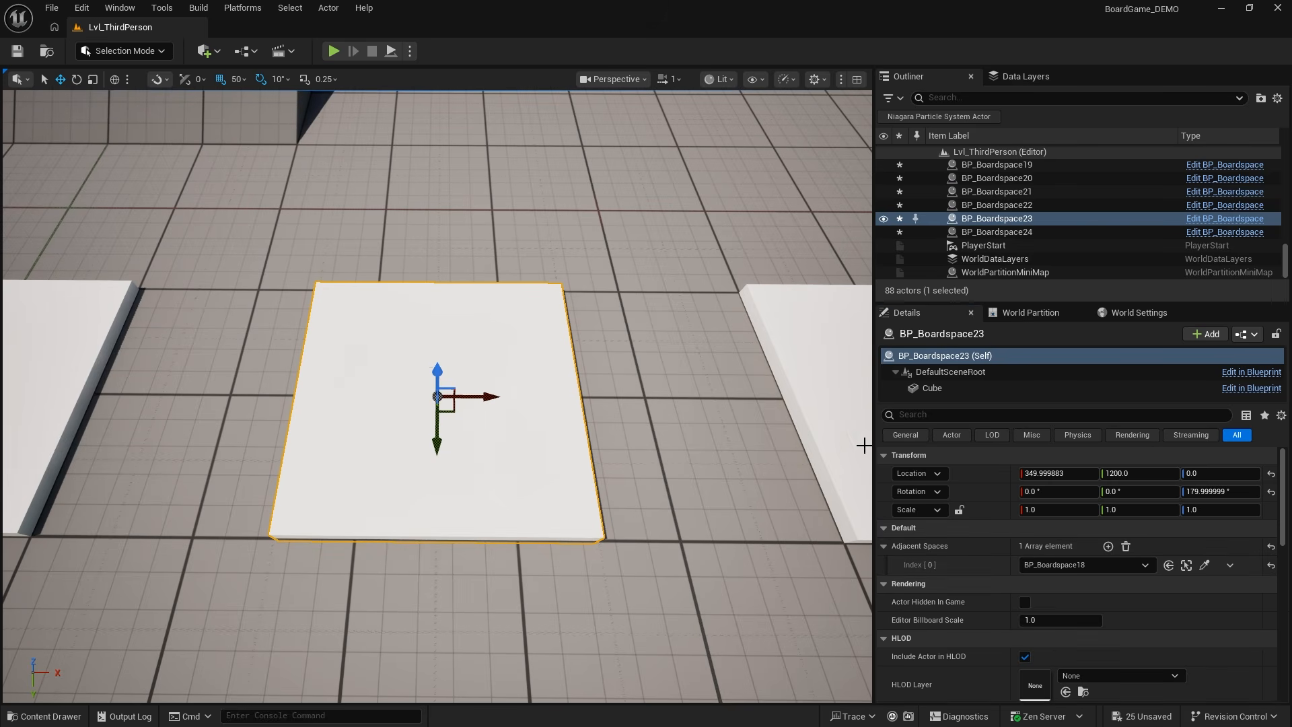
Step: Link BP_Boardspace18 to BP_Boardspace17 around the corner, and BP_Boardspace17 to BP_Boardspace4, using one Adjacent Spaces element each
click(1186, 566)
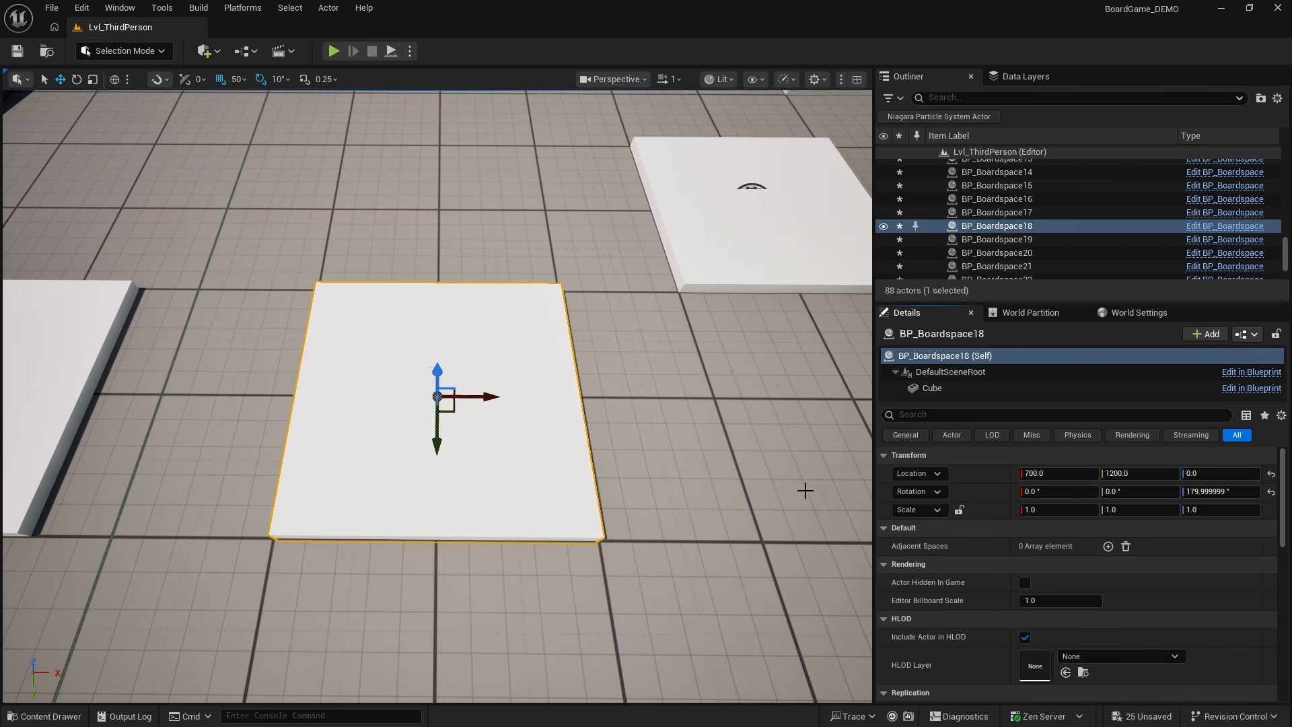
click(1108, 546)
click(1205, 565)
click(822, 245)
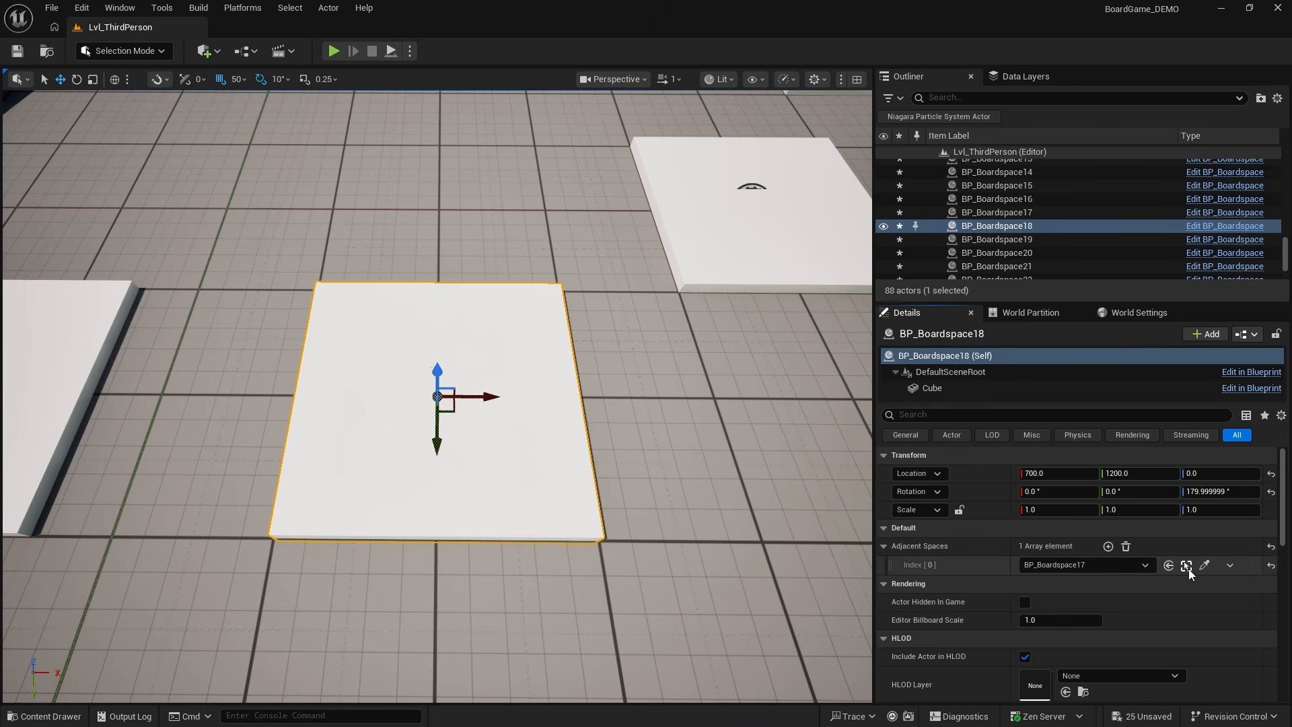
click(1188, 567)
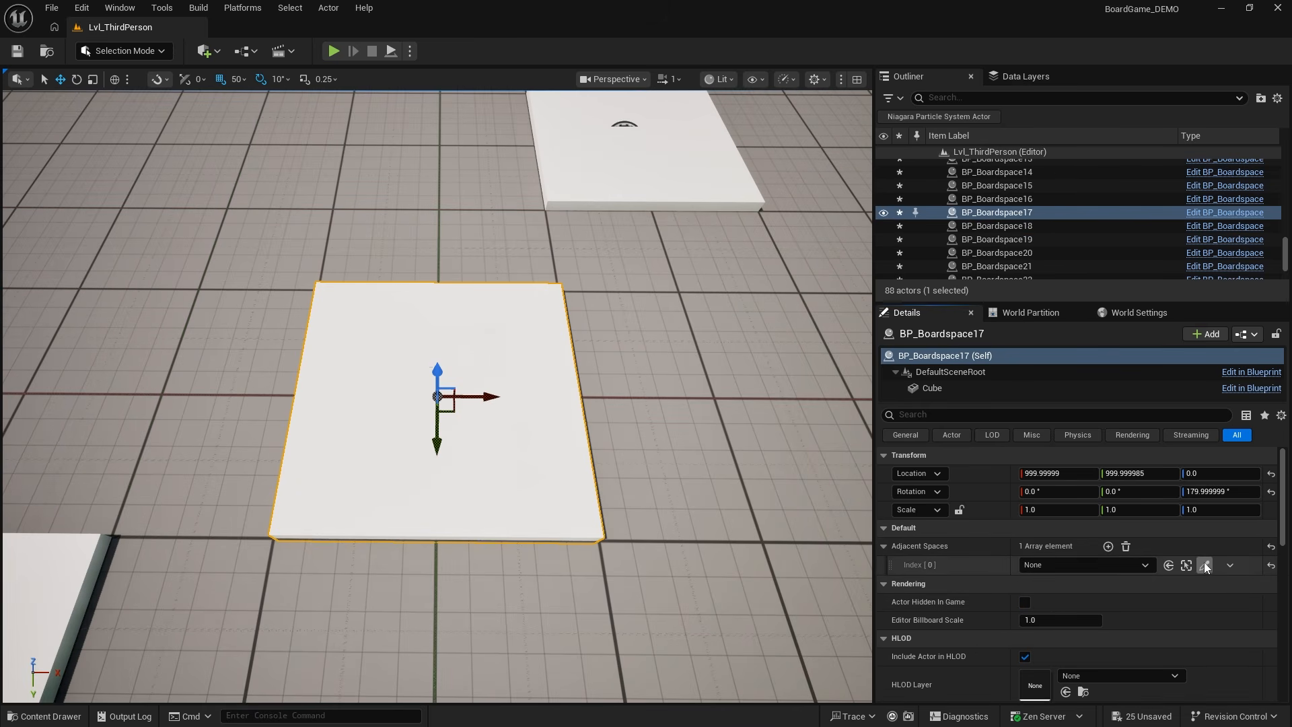
click(583, 130)
Step: Add one Adjacent Spaces element each to BP_Boardspace4 and BP_Boardspace16, picking BP_Boardspace16 and BP_Boardspace15 respectively
click(1184, 564)
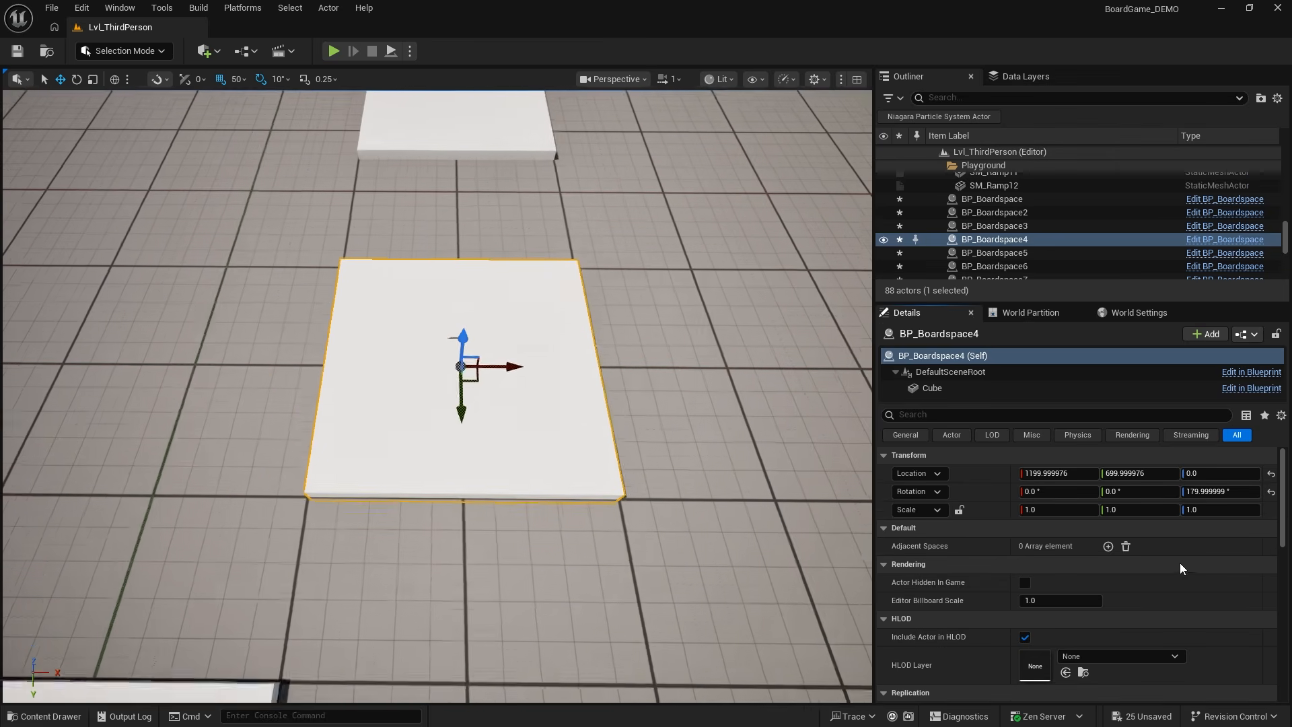
click(1108, 546)
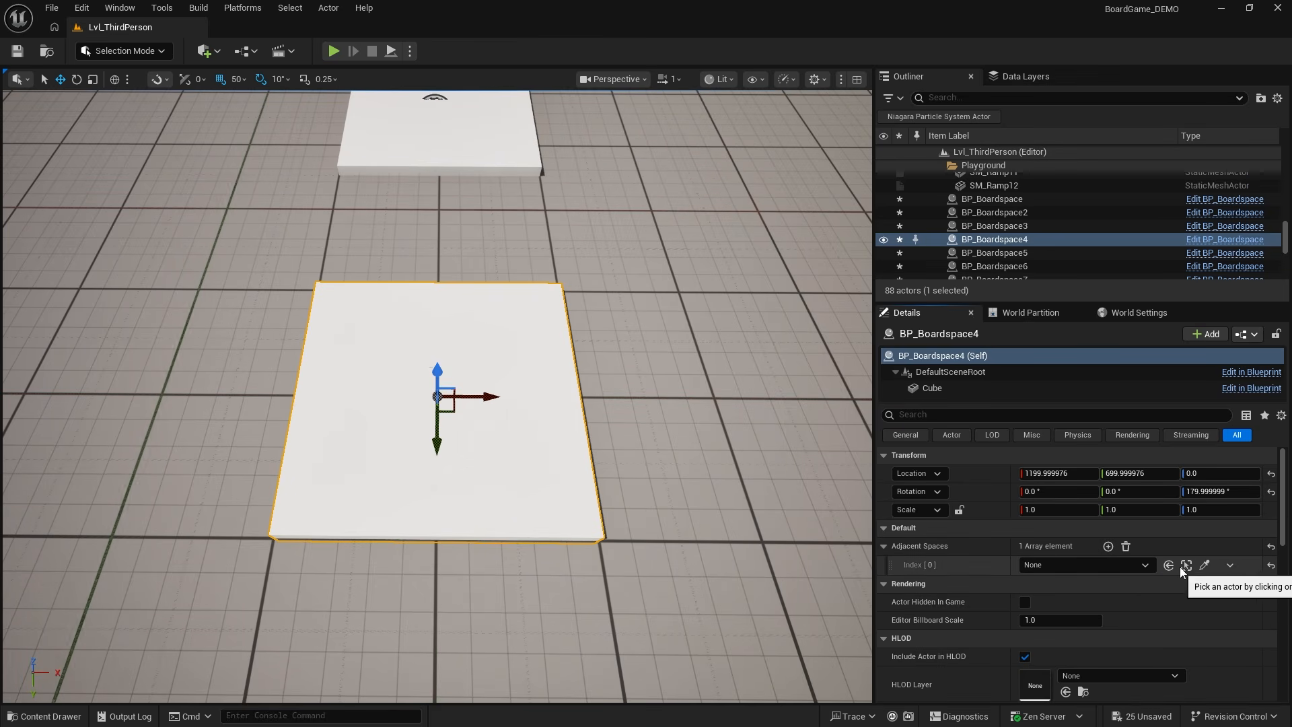
click(1205, 565)
click(358, 146)
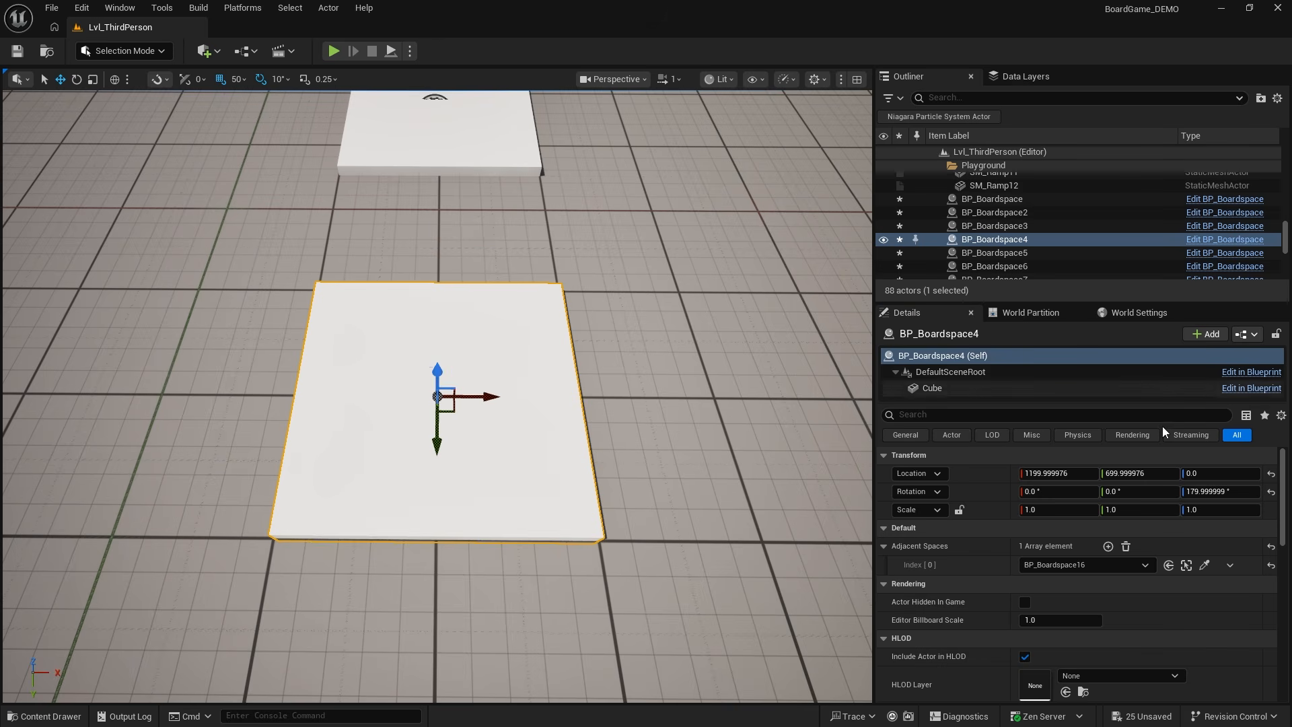
click(1187, 565)
click(1108, 547)
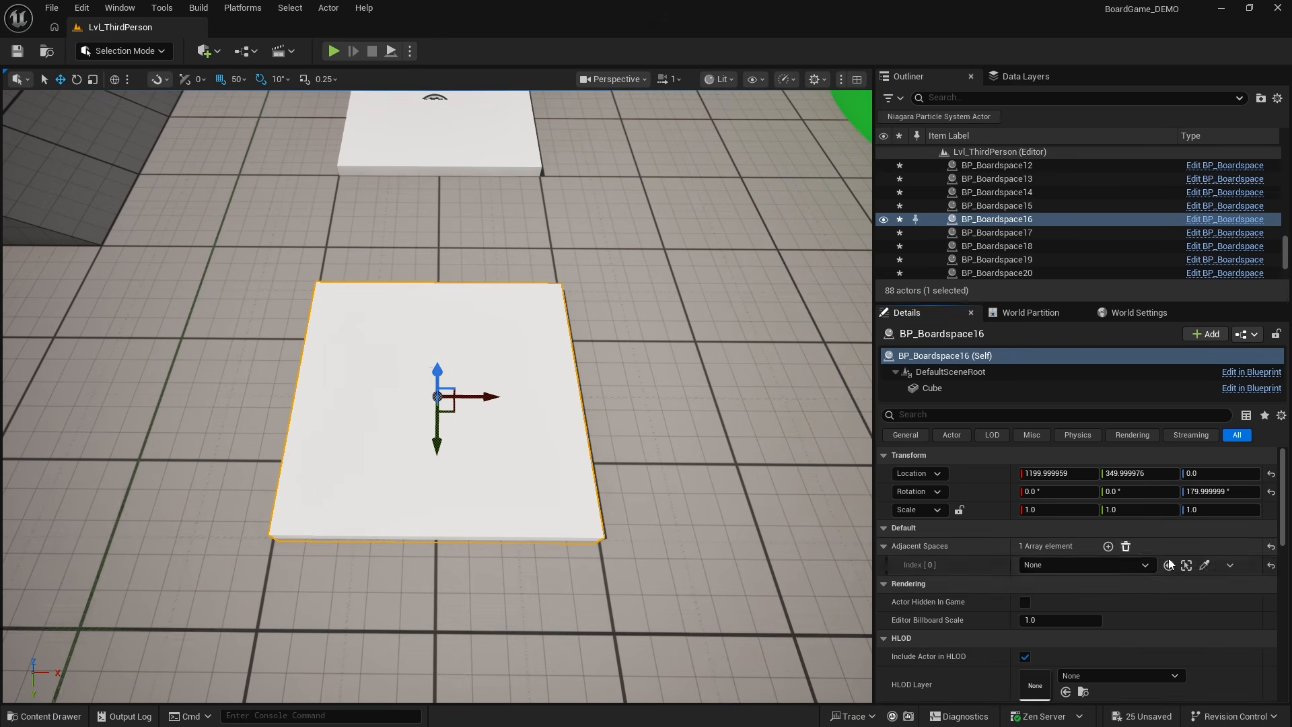
click(1205, 565)
click(471, 144)
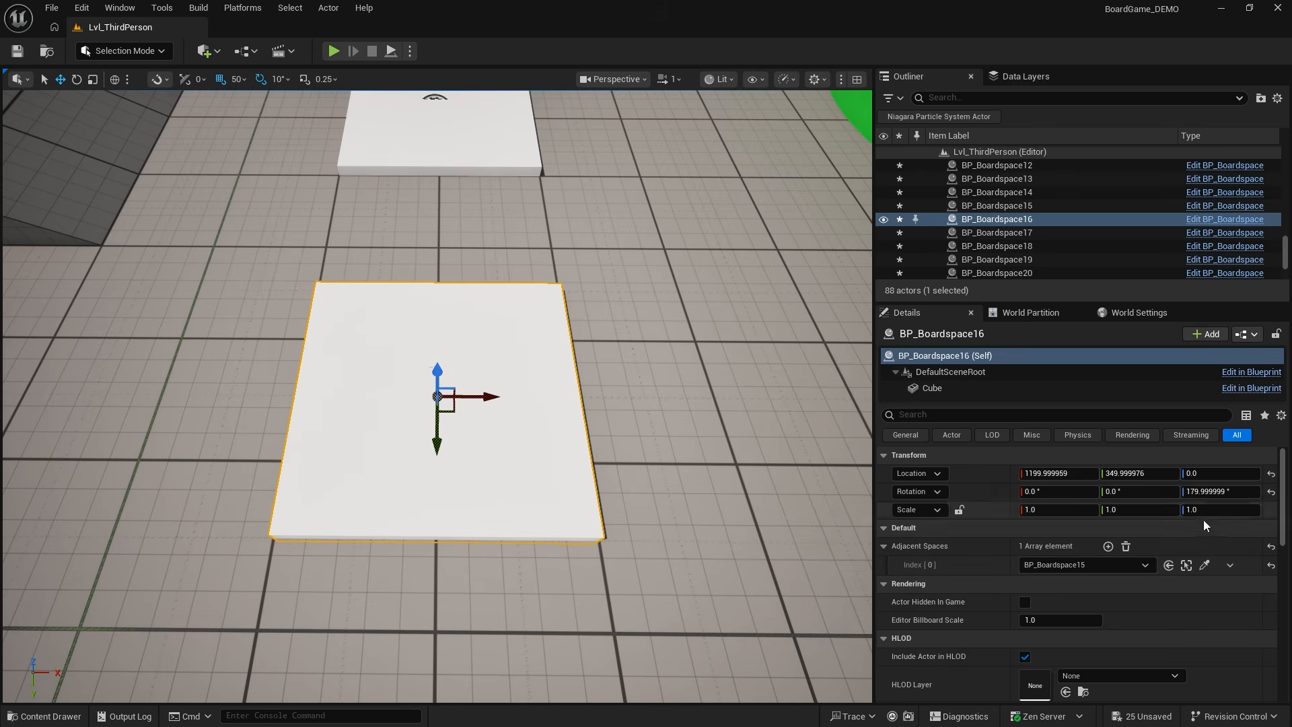
Step: Link BP_Boardspace15 to BP_Boardspace14, and BP_Boardspace14 to BP_Boardspace13, through one Adjacent Spaces element each
click(1186, 566)
click(1109, 546)
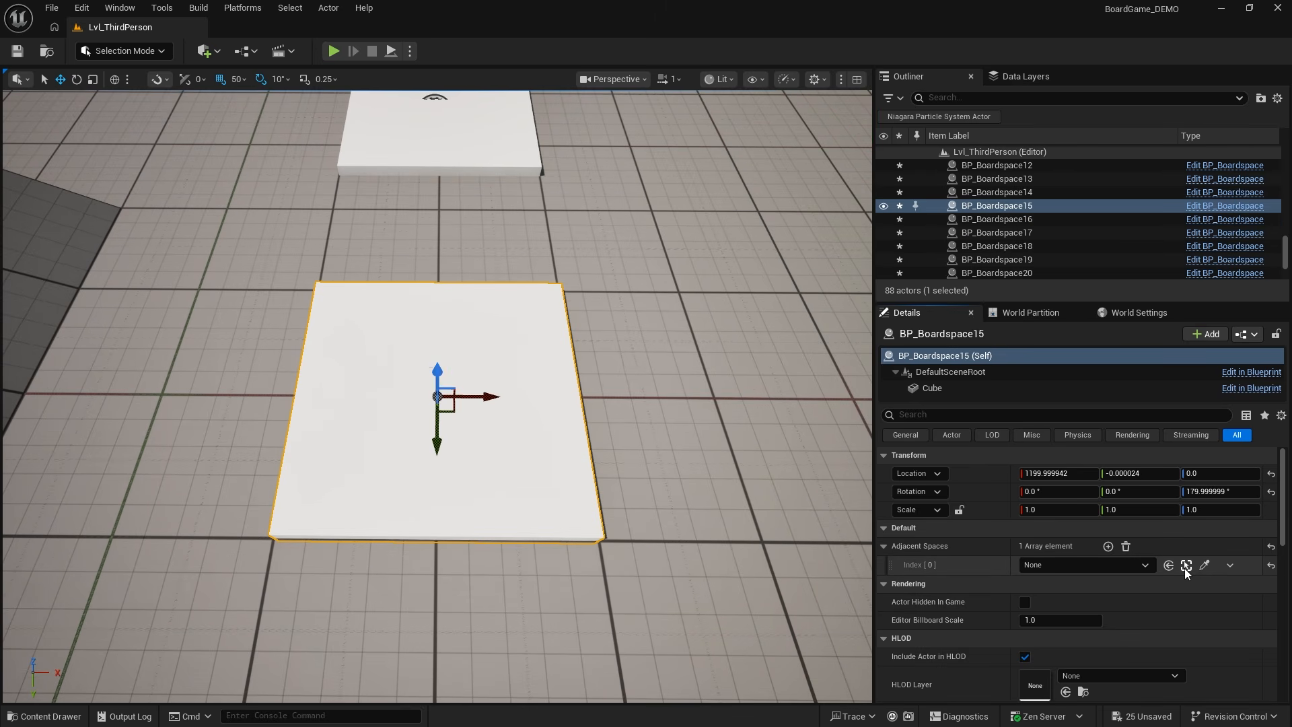
click(1204, 564)
click(438, 138)
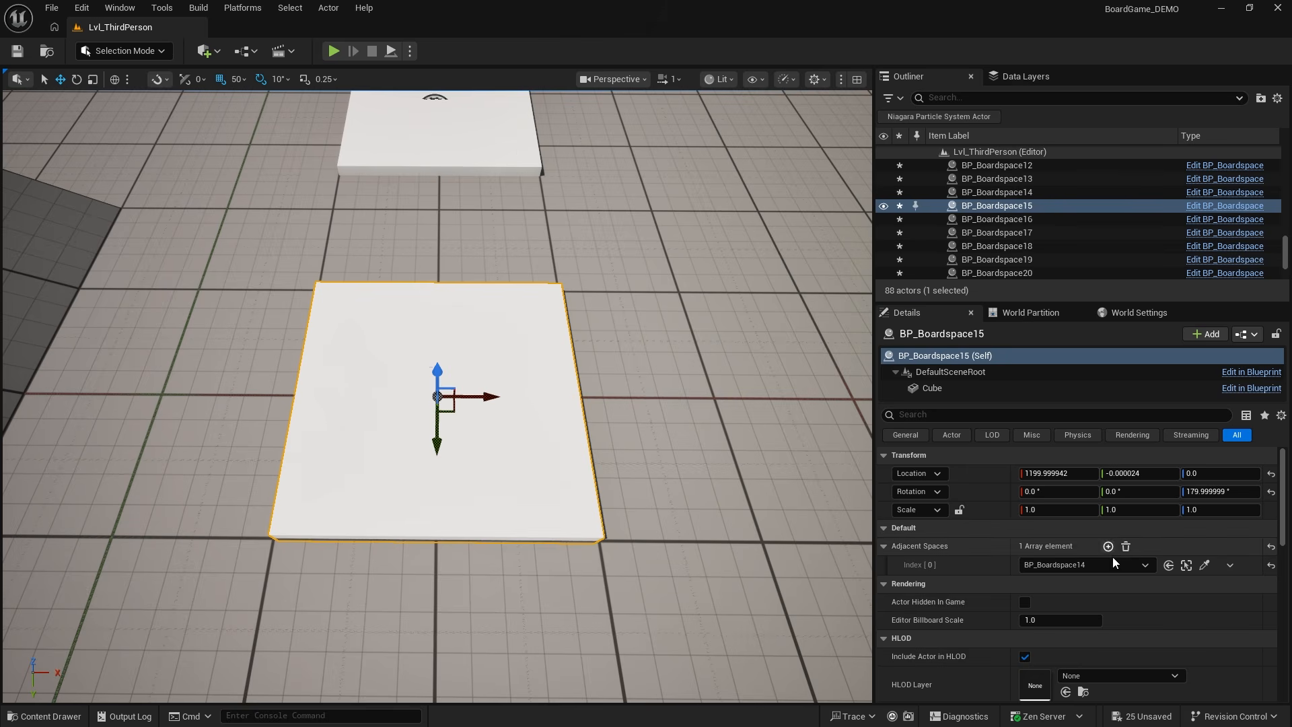
click(1186, 565)
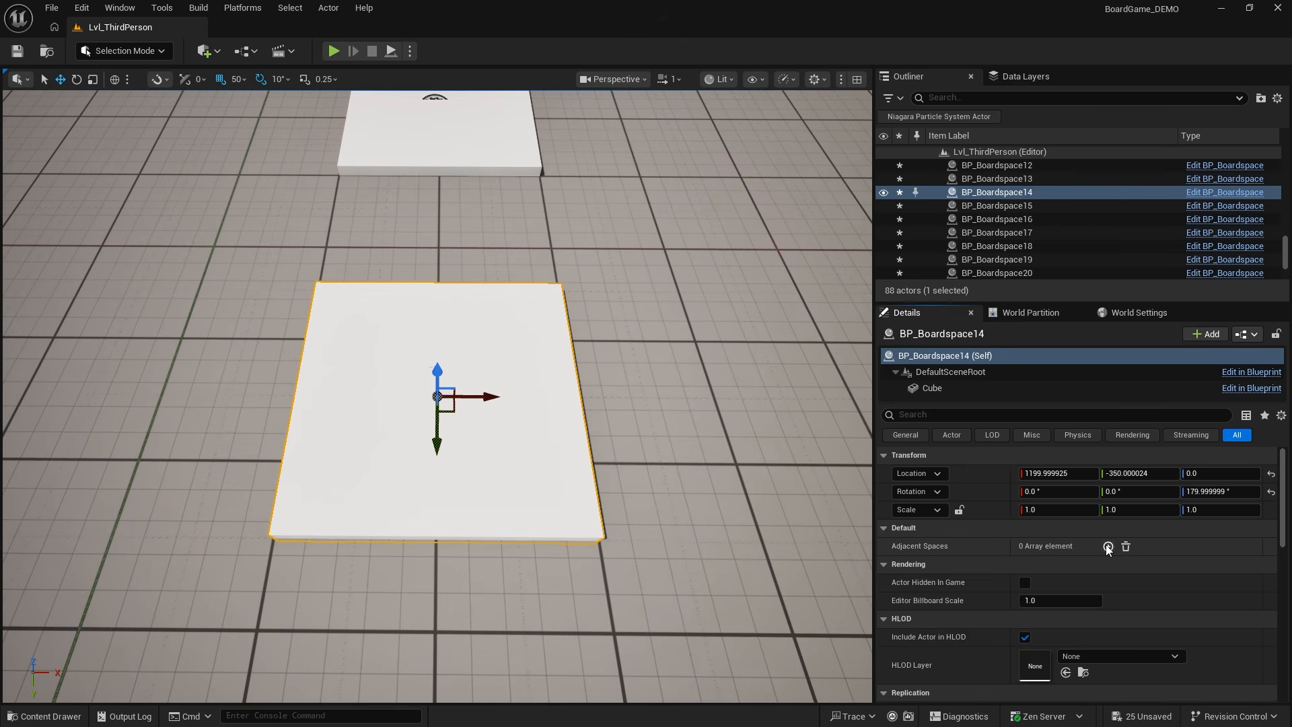
click(1109, 546)
click(1204, 565)
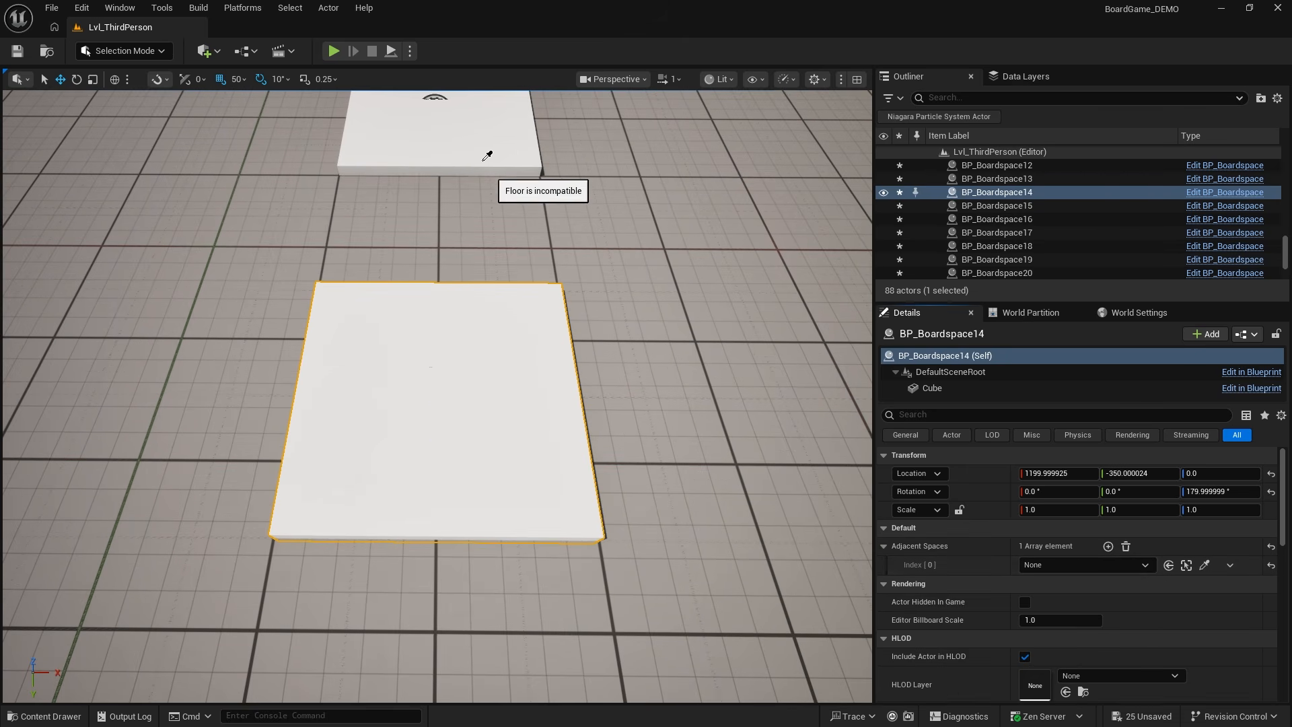
click(485, 158)
Step: Link each space to its next neighbour from BP_Boardspace13 around the corner up to BP_Boardspace21
click(1187, 566)
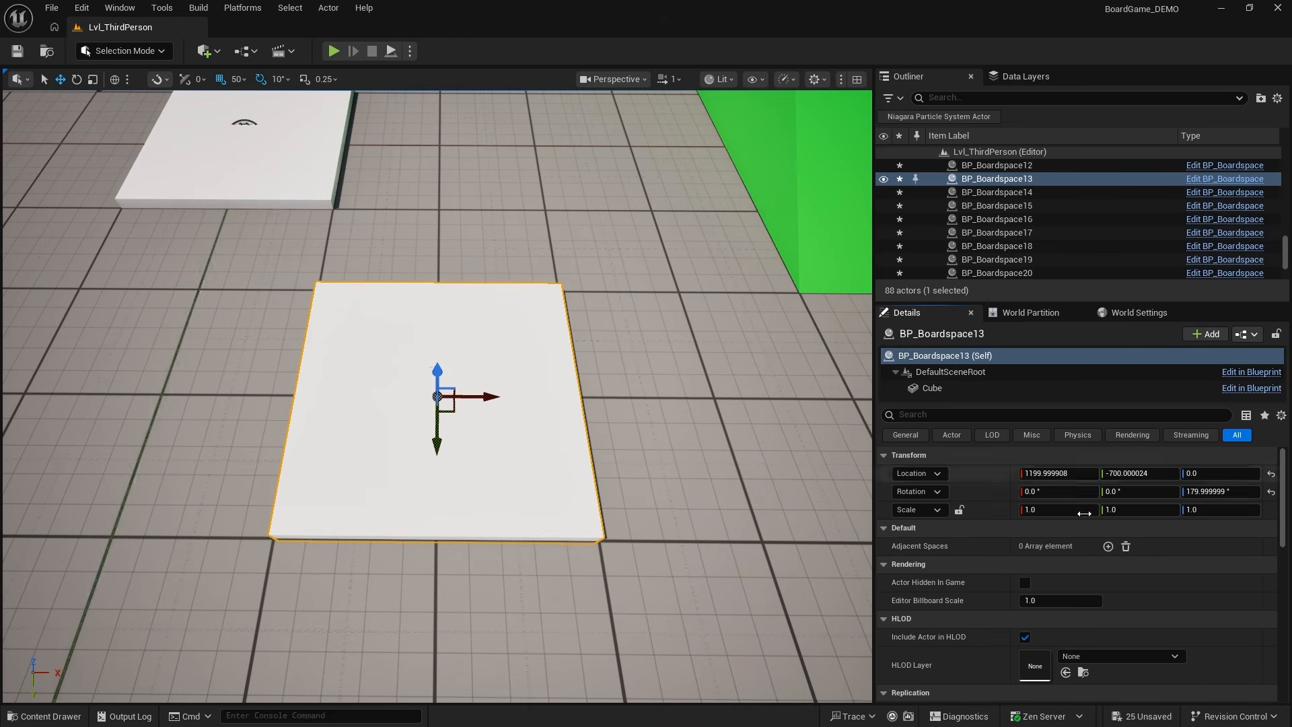
click(1109, 546)
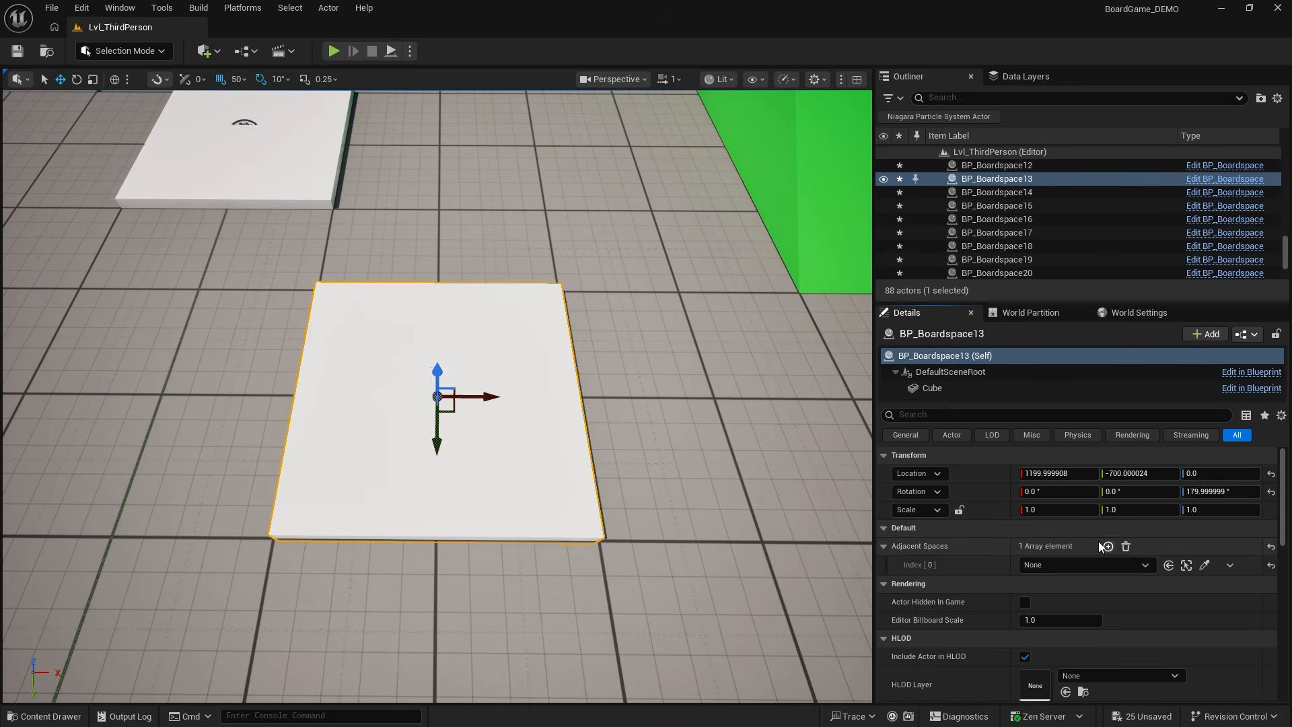
click(1204, 564)
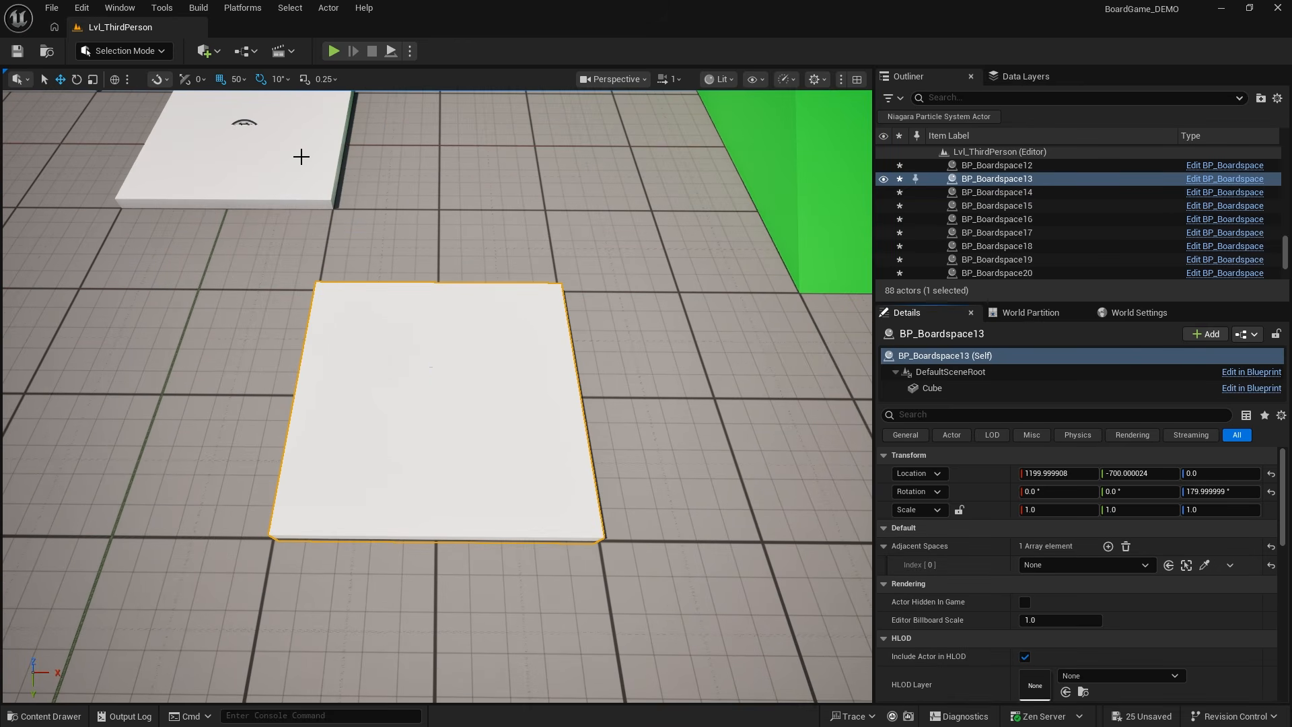
click(1188, 566)
click(1204, 565)
click(1187, 565)
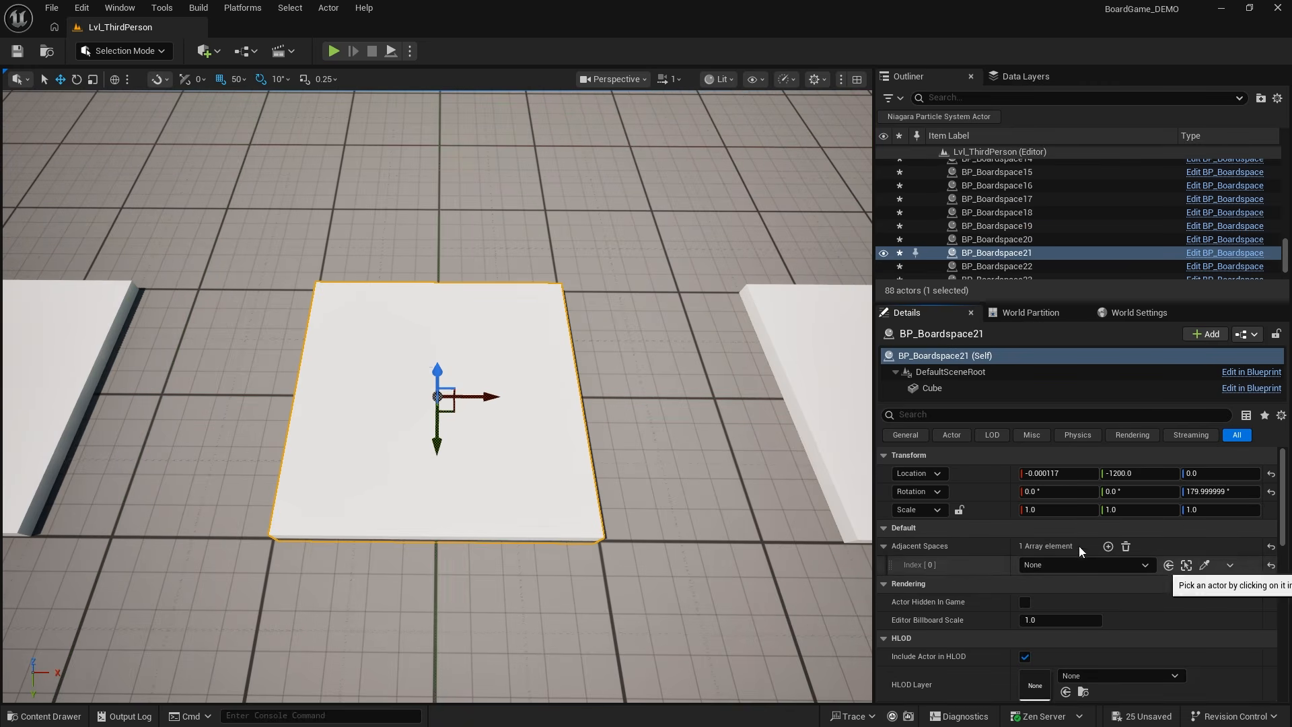
Step: Continue giving each space one adjacent neighbour from BP_Boardspace21 along the path to BP_Boardspace3, adding an empty element there
click(1187, 565)
click(1186, 565)
click(1109, 547)
click(1187, 564)
click(1108, 547)
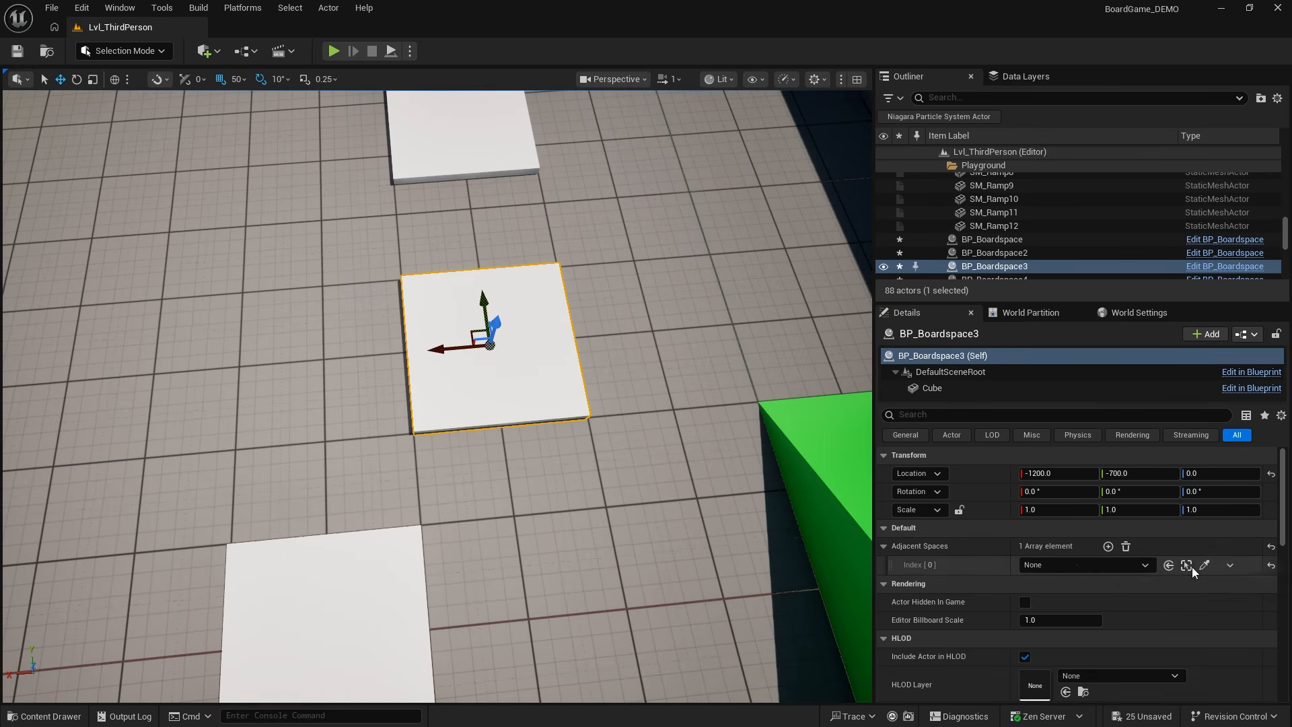
Step: Link the spaces one after another from BP_Boardspace3 through BP_Boardspace7, picking BP_Boardspace9 as BP_Boardspace7's adjacent space
click(1205, 565)
click(472, 135)
click(1186, 565)
click(1108, 547)
click(1187, 565)
click(1108, 546)
click(1205, 565)
click(363, 105)
click(1187, 565)
click(1109, 546)
click(1204, 564)
click(224, 150)
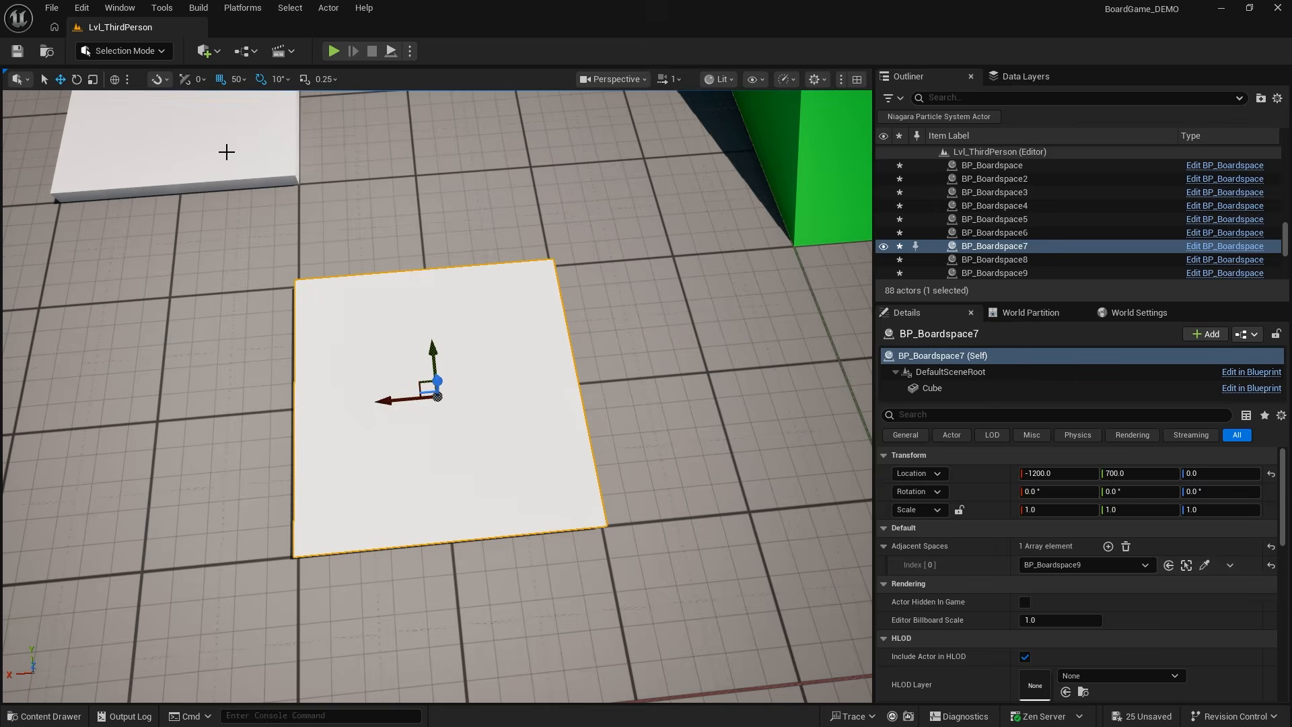
Step: Link the remaining spaces from BP_Boardspace9 onward until the loop closes back at BP_Boardspace24
click(1186, 564)
click(1205, 564)
click(1187, 565)
Step: Duplicate BP_Boardspace24 and move the copy to about X 0, Y 800 on the platform's nearby ramp
key(s)
right_drag(728, 454, 492, 391)
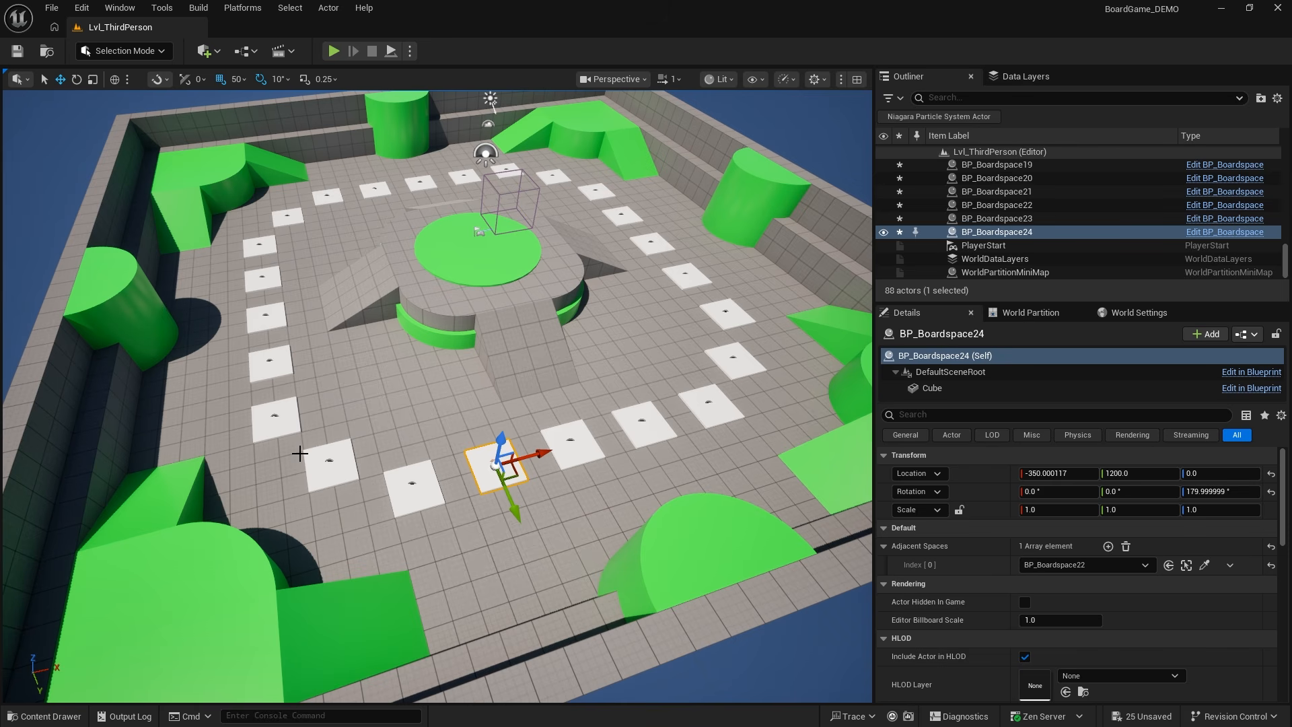
key(w)
right_drag(427, 479, 485, 475)
key(d)
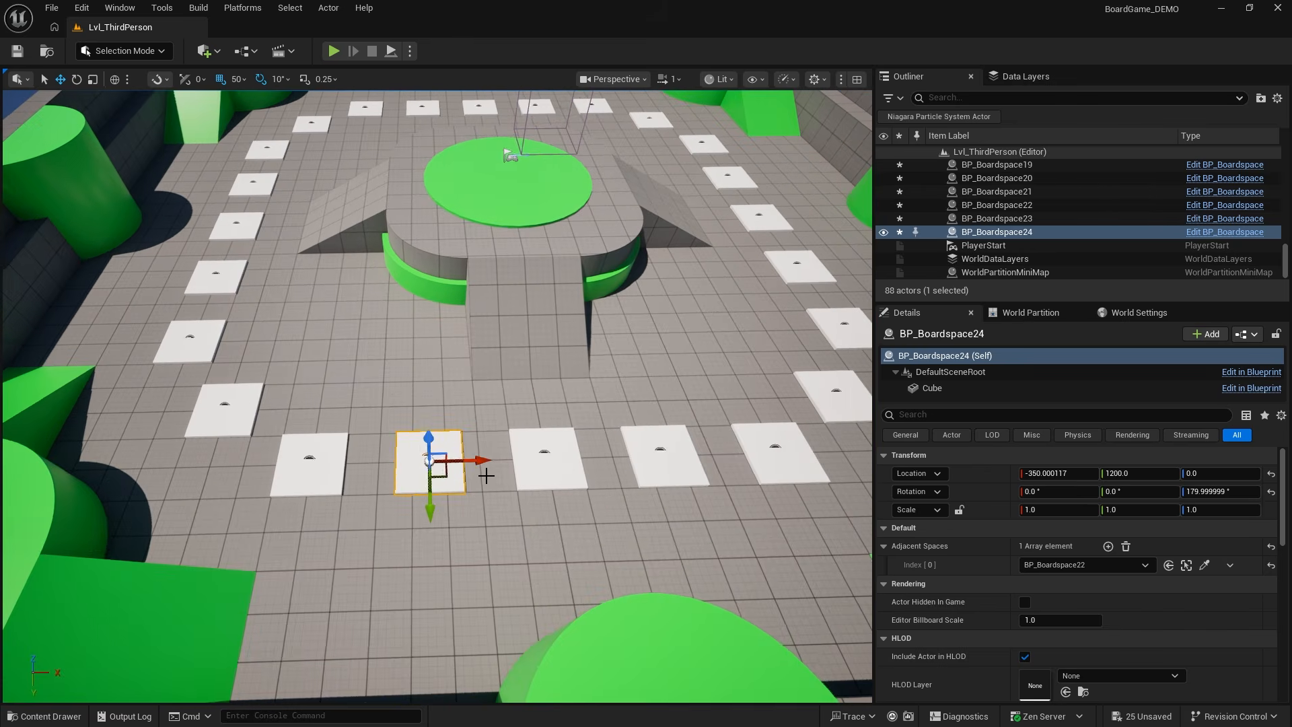
alt+drag(443, 476, 542, 392)
right_drag(542, 391, 557, 402)
key(a)
drag(557, 402, 512, 391)
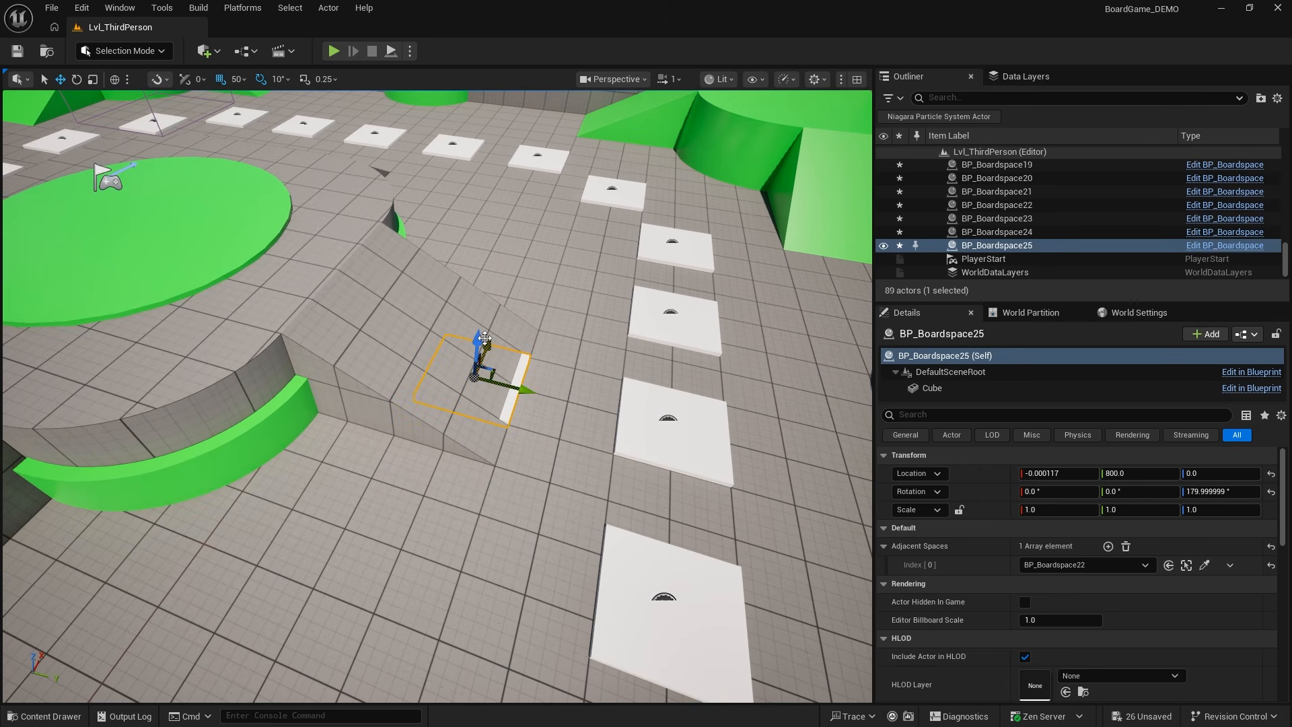
Step: Tilt BP_Boardspace25 to -30° about X and move it up the ramp to Y 700, Z 100
drag(486, 338, 516, 301)
key(e)
key(w)
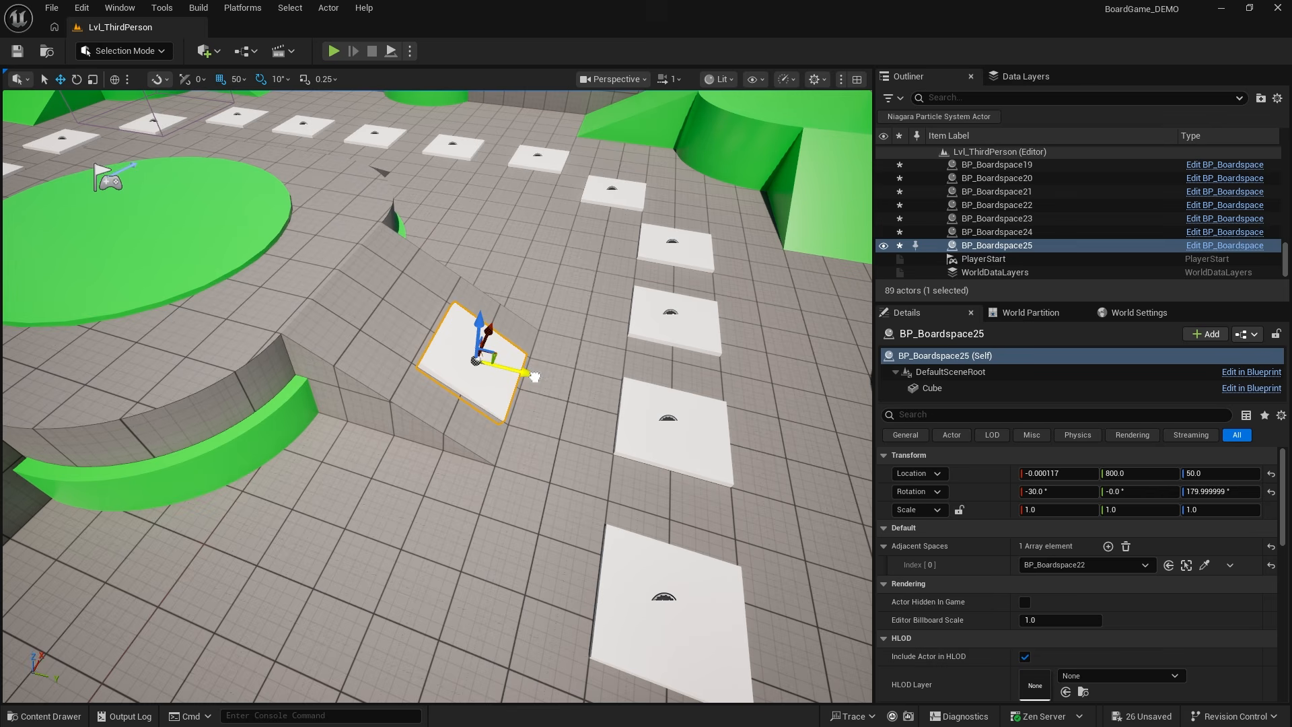
drag(535, 376, 528, 373)
right_drag(495, 434, 572, 401)
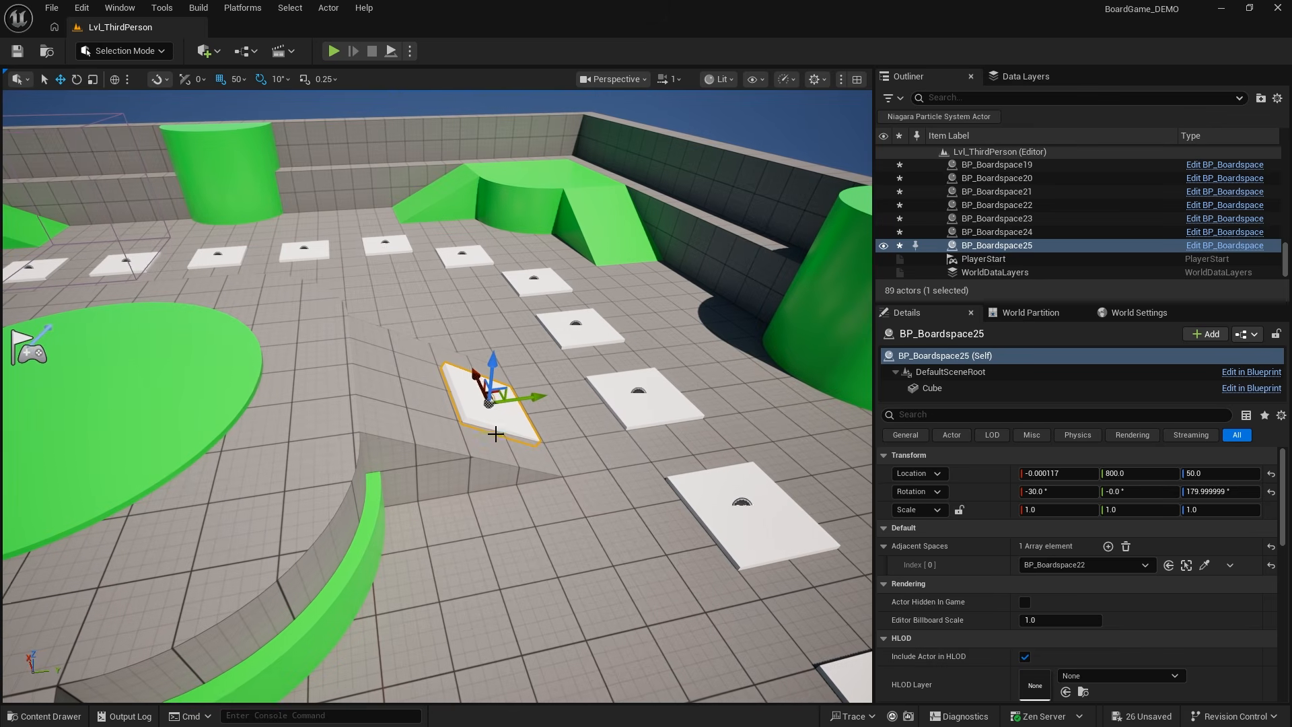
drag(507, 387, 467, 378)
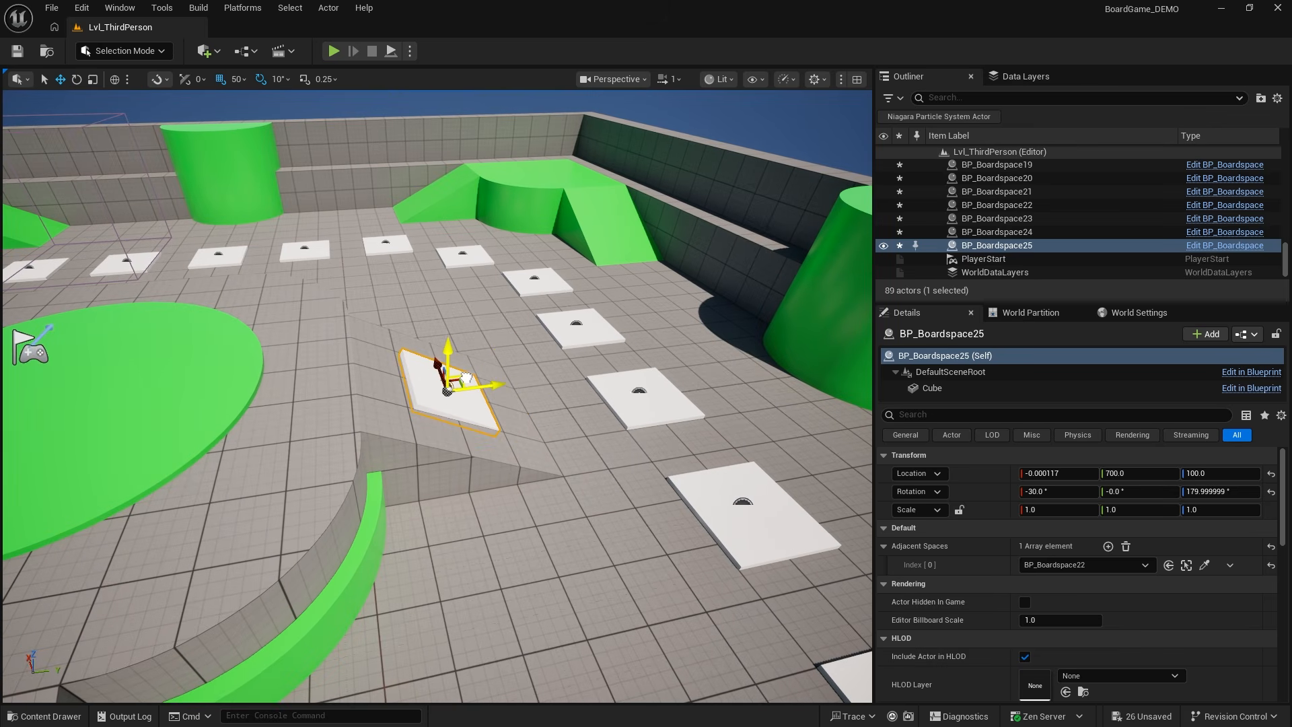
Step: Duplicate BP_Boardspace25 onto the opposite ramp at Y -750, Z 100 and tilt the copy to 30° about X
right_drag(516, 452, 465, 426)
alt+drag(647, 353, 224, 372)
key(e)
drag(208, 329, 124, 292)
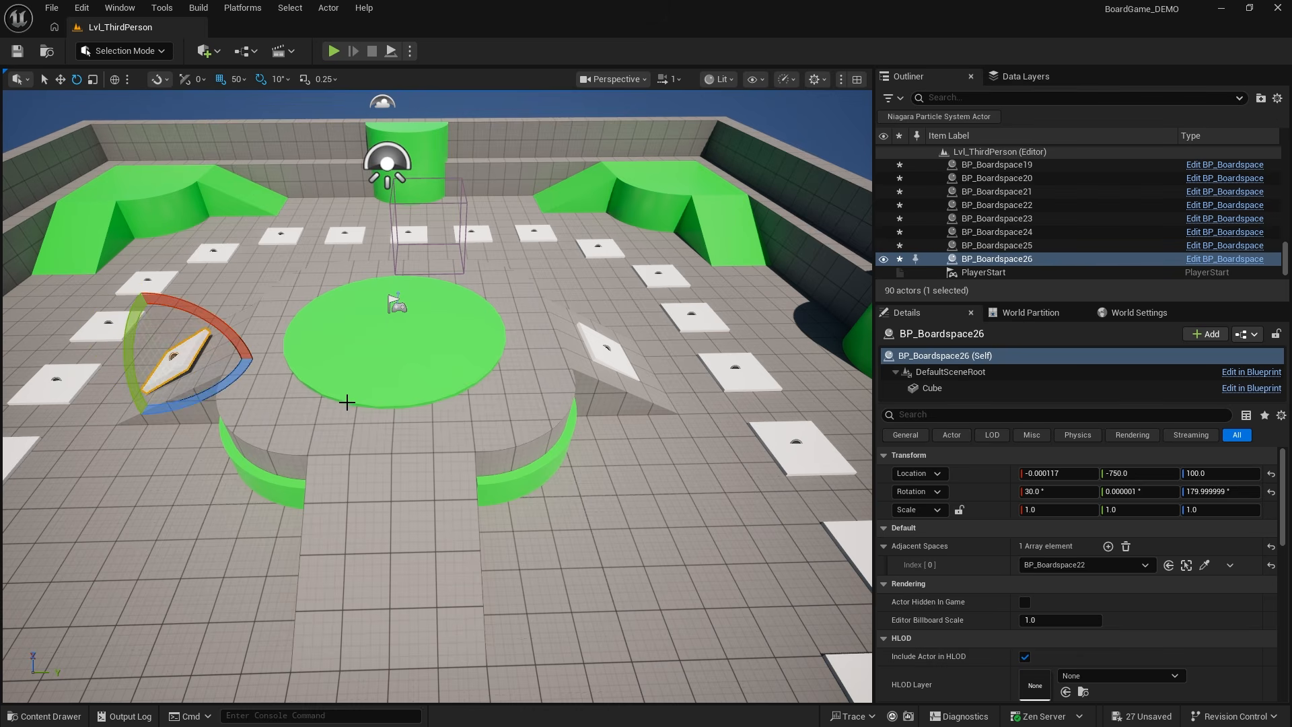
right_drag(346, 404, 236, 397)
key(w)
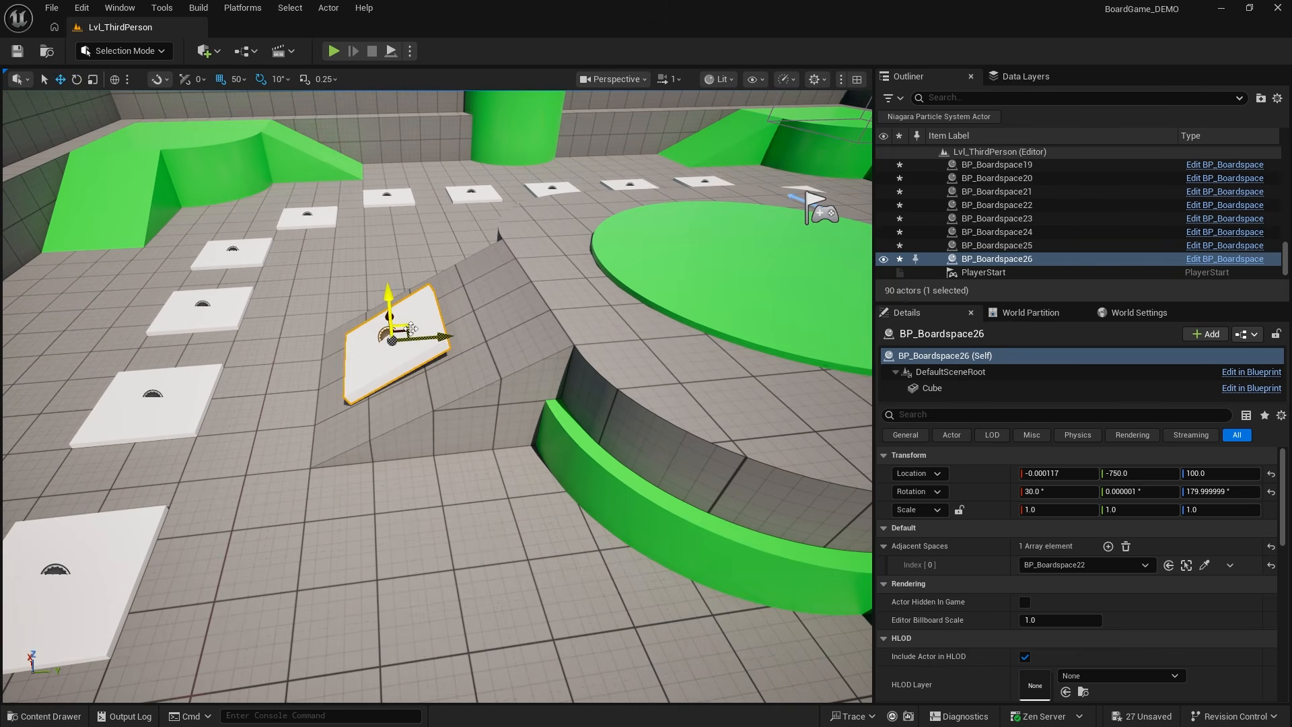
Step: Move BP_Boardspace26 up its ramp to Y -700, set rotation snapping to 5°, and tilt it to 25° about X
drag(410, 327, 432, 328)
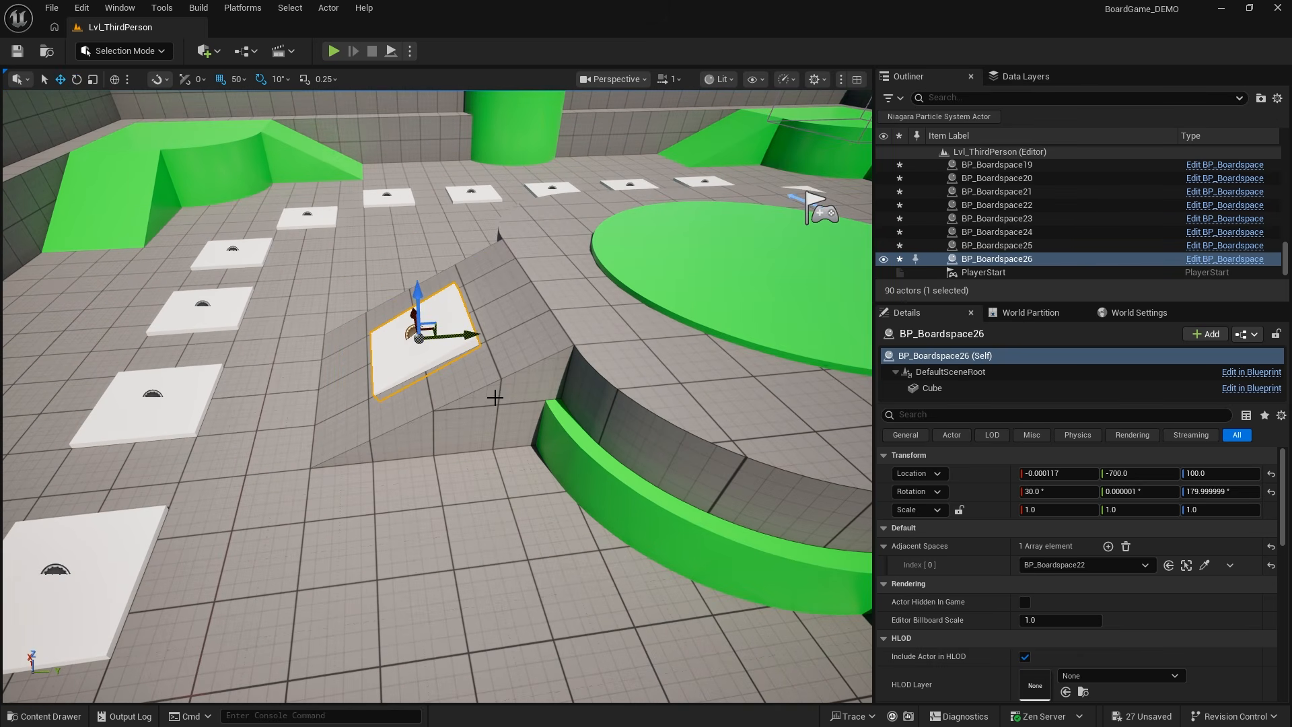
click(278, 79)
click(300, 124)
key(e)
drag(372, 301, 391, 290)
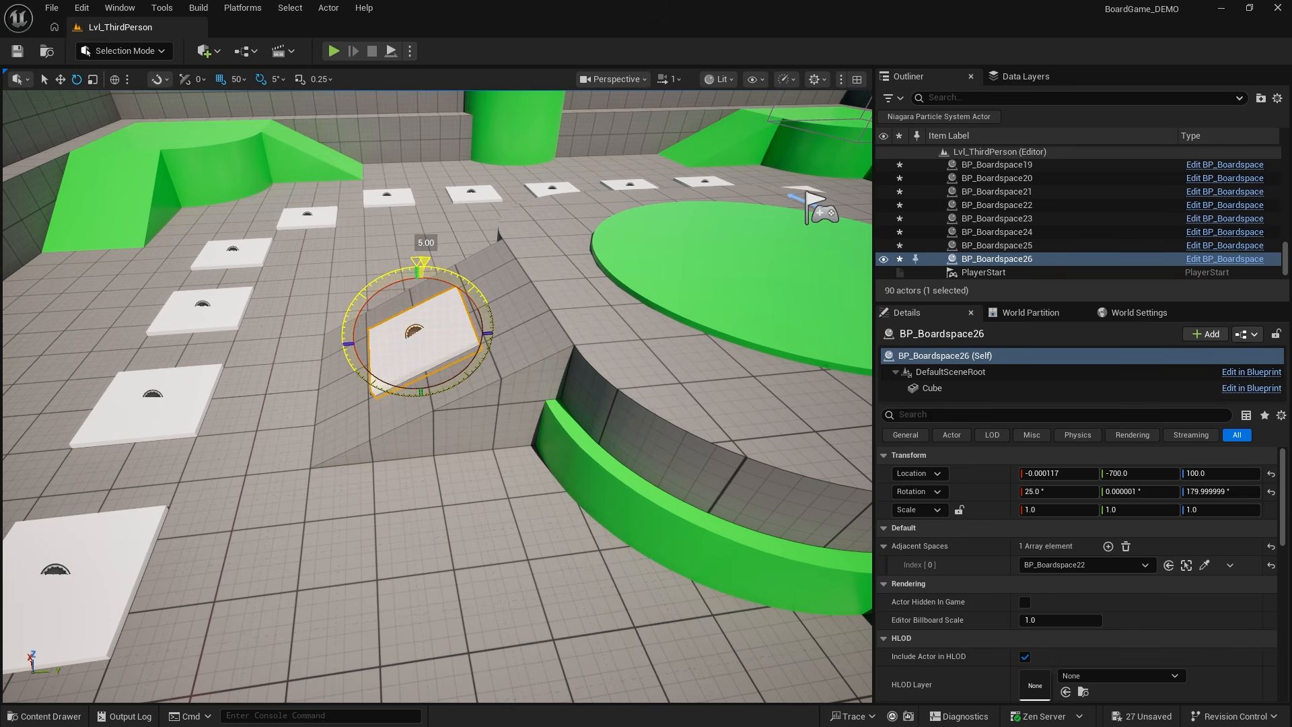
Step: Tilt BP_Boardspace25 on the opposite ramp to -25° about X so it matches the slope
mouse_move(513, 440)
right_down()
mouse_move(606, 417)
mouse_move(513, 440)
right_up()
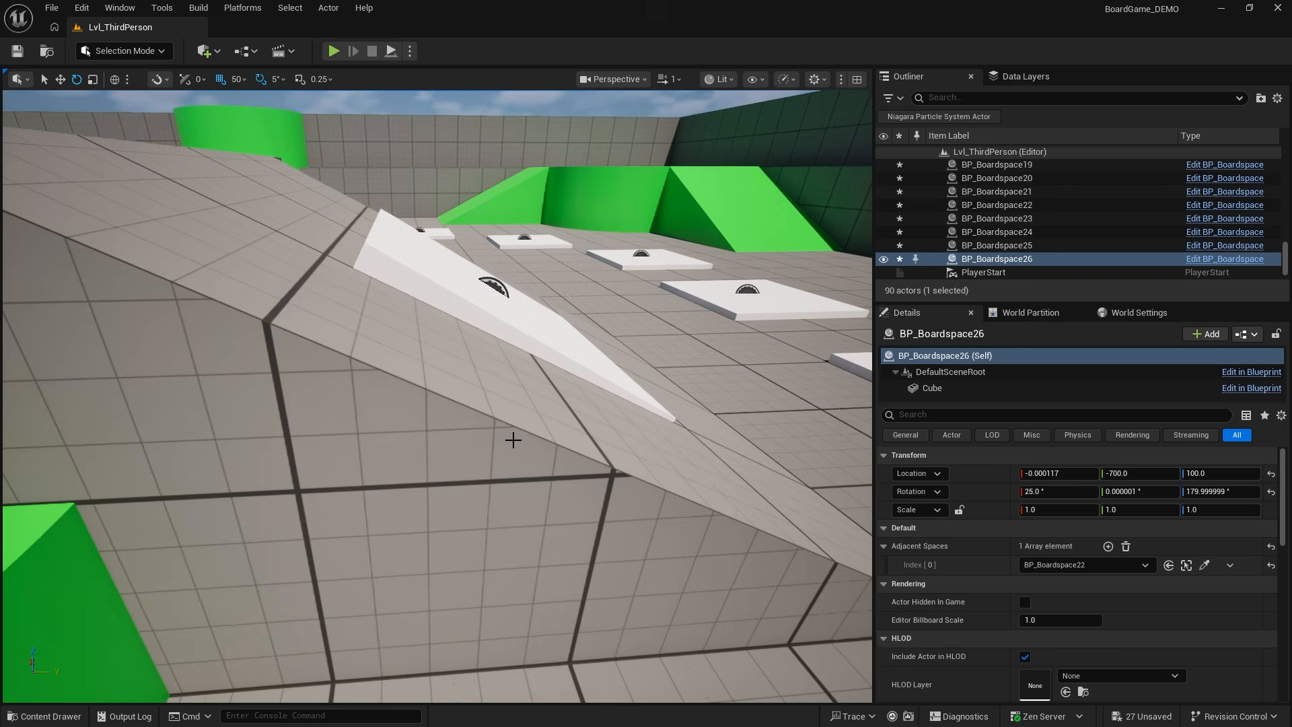
click(484, 296)
drag(450, 241, 431, 263)
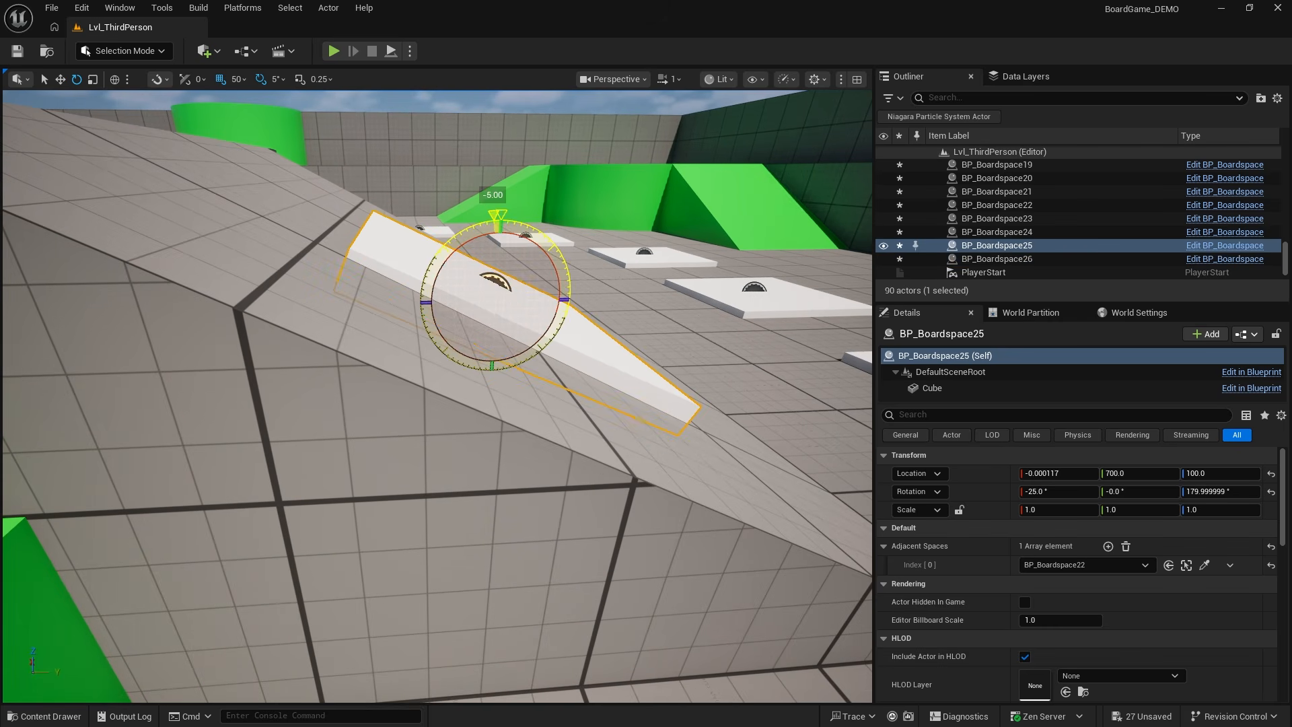
Step: Duplicate BP_Boardspace25 and BP_Boardspace26 together with a quarter turn about Z and place the copies on the two empty ramps
right_drag(430, 264, 269, 289)
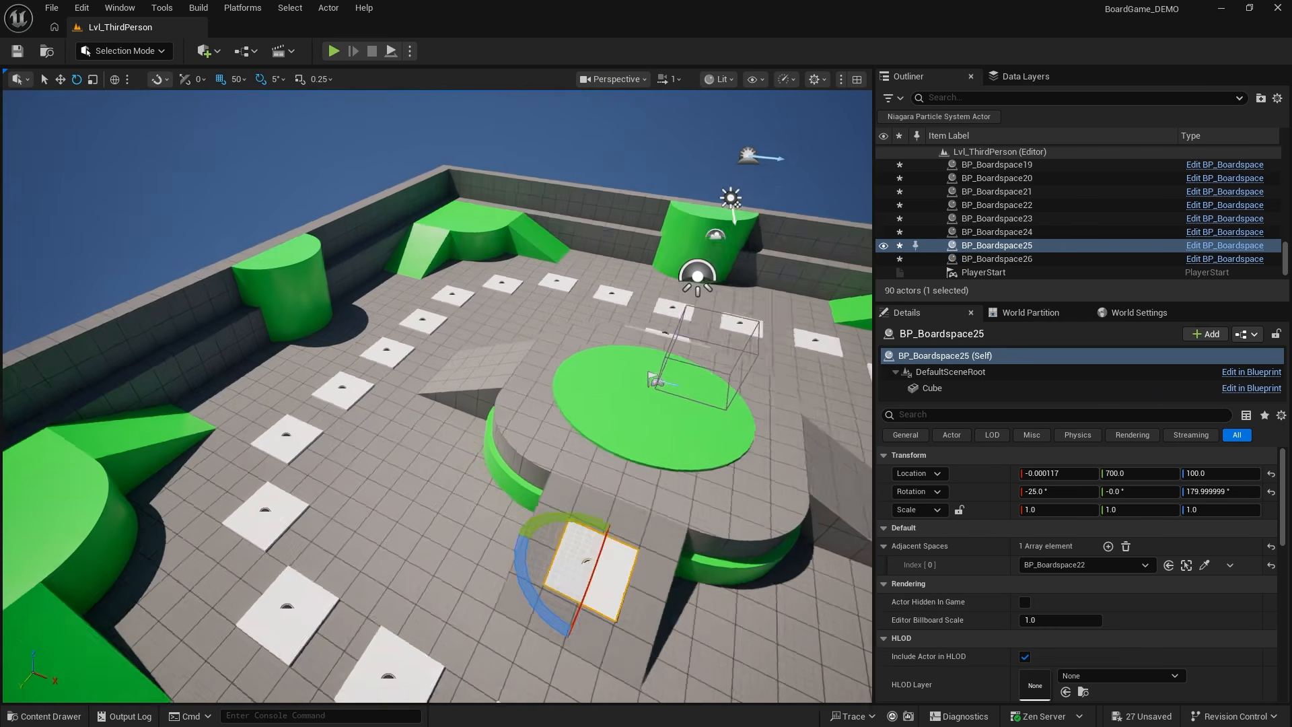
right_drag(680, 404, 606, 397)
shift+click(630, 299)
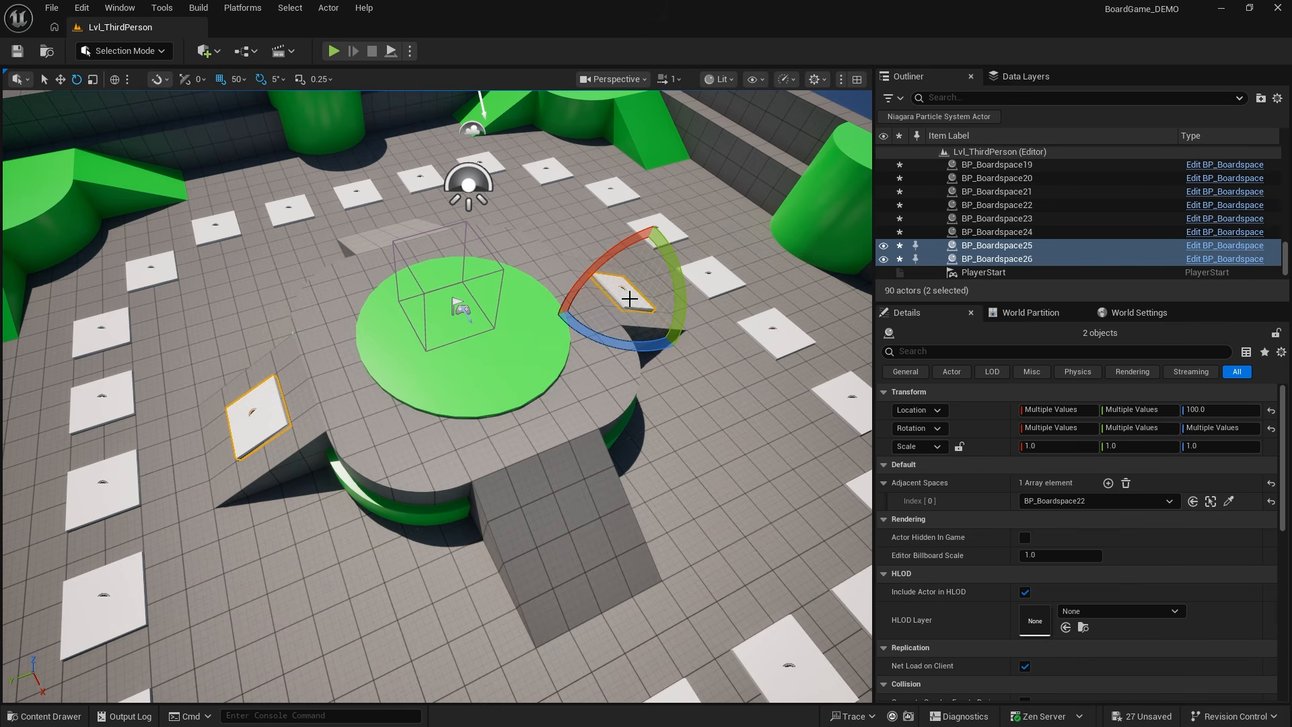
key(s)
right_drag(450, 476, 464, 498)
alt+drag(563, 331, 626, 237)
key(w)
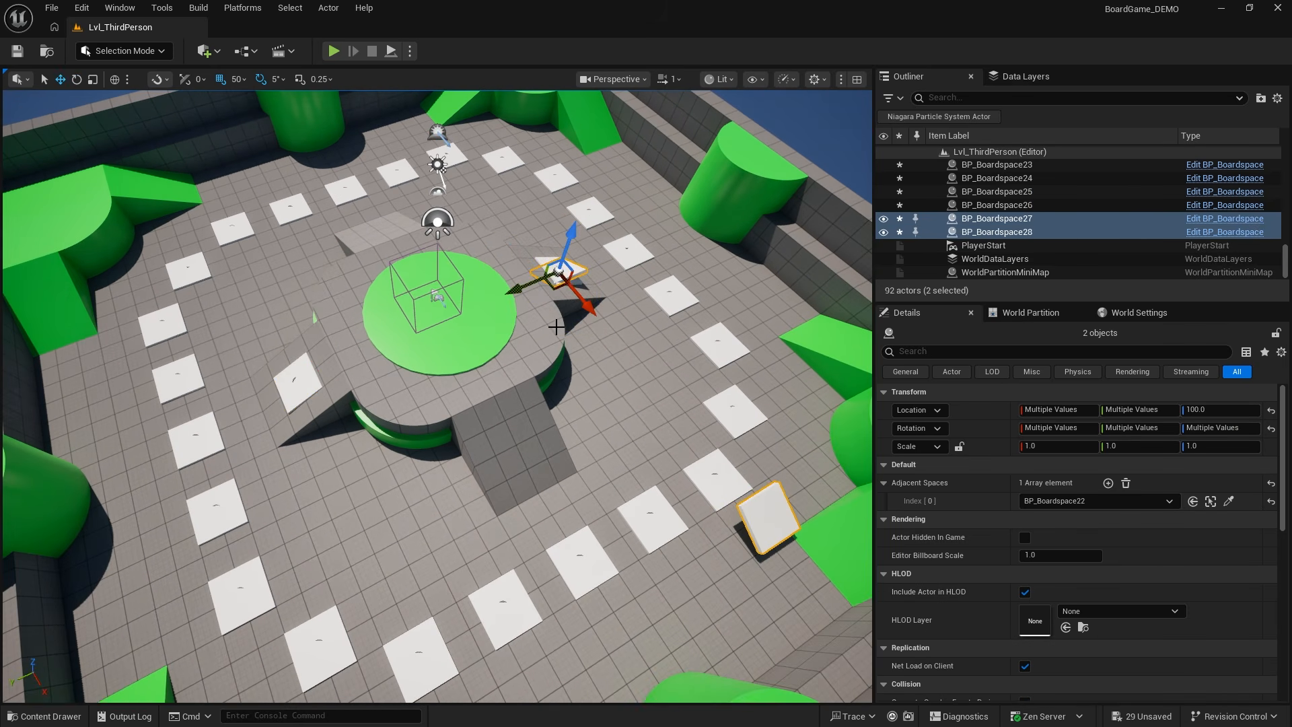
drag(556, 290, 369, 248)
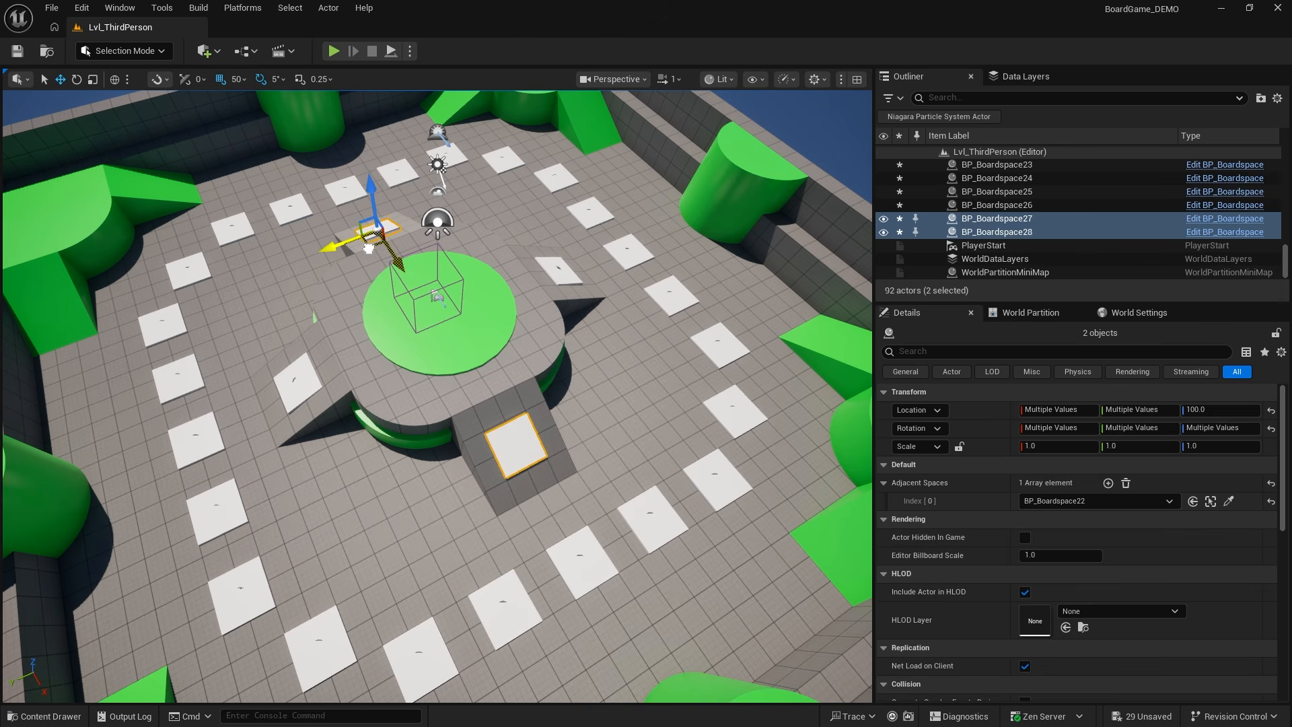
Step: Duplicate an outer-loop floor space onto the central platform at Z 200 and delete the green disc on the platform's top
right_drag(383, 419, 340, 519)
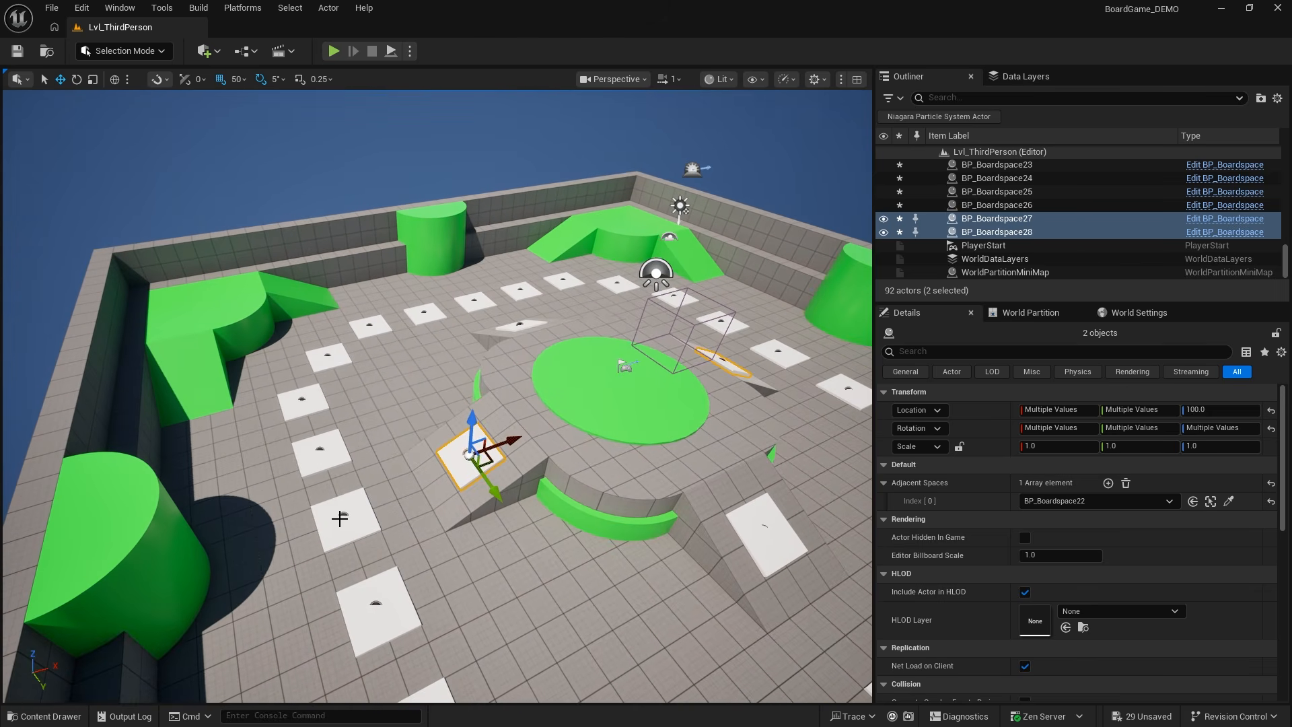
click(357, 523)
alt+drag(385, 503, 642, 442)
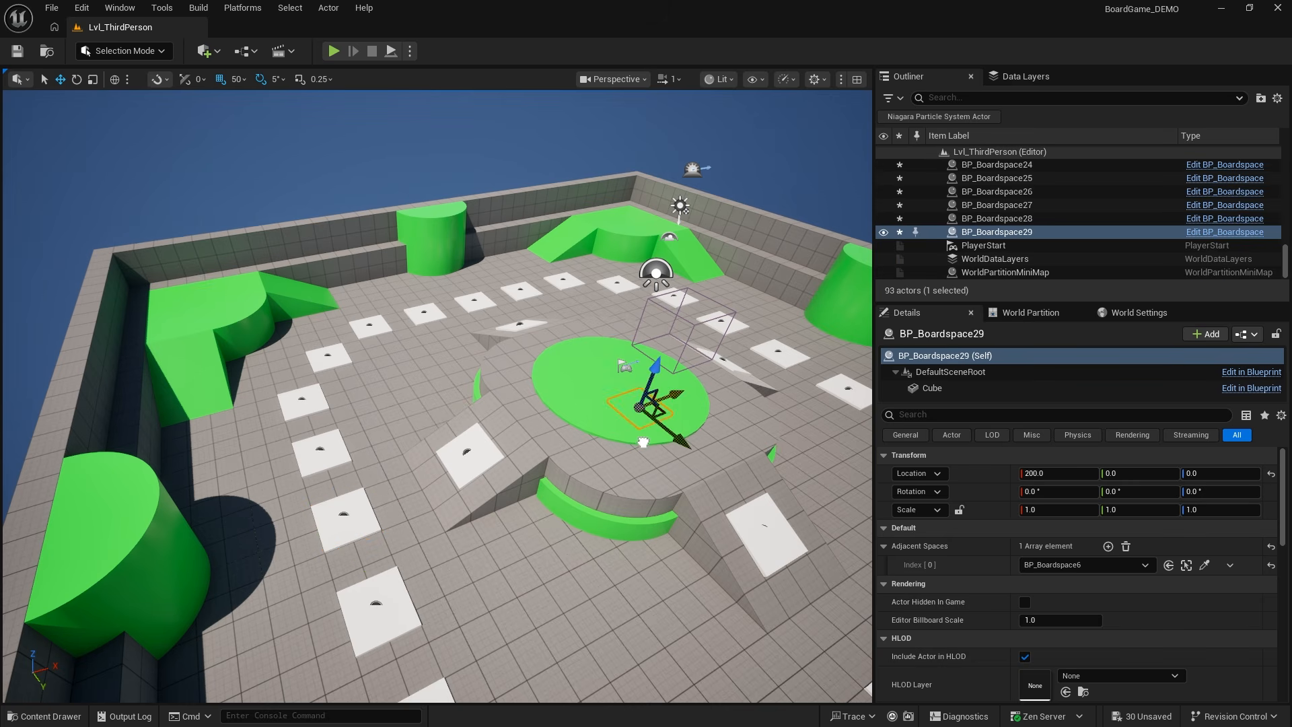
drag(556, 397, 551, 368)
mouse_move(551, 368)
right_down()
mouse_move(550, 336)
mouse_move(559, 357)
right_up()
key(w)
click(494, 573)
key(Delete)
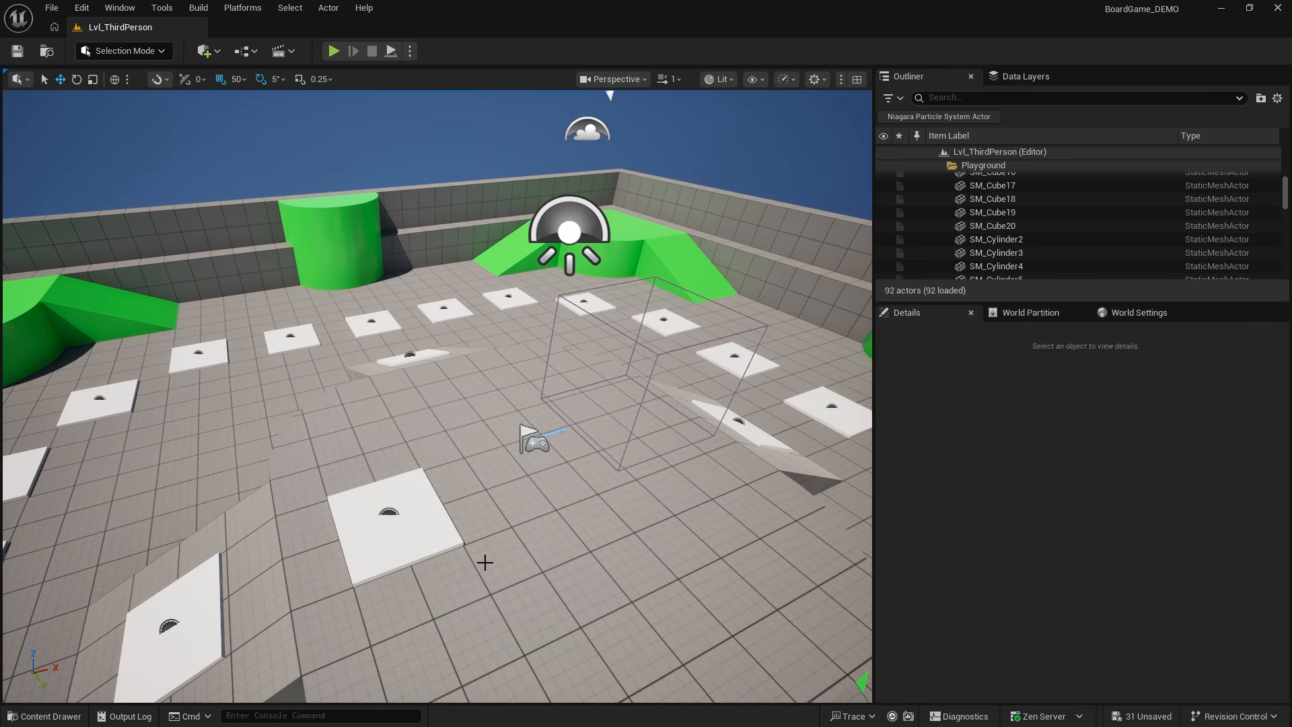
Step: Copy the platform space along X to the platform's far side and to the centre at X 0, Y 0, then nudge the far copy outward
click(434, 551)
right_drag(434, 551, 393, 388)
alt+drag(394, 388, 591, 384)
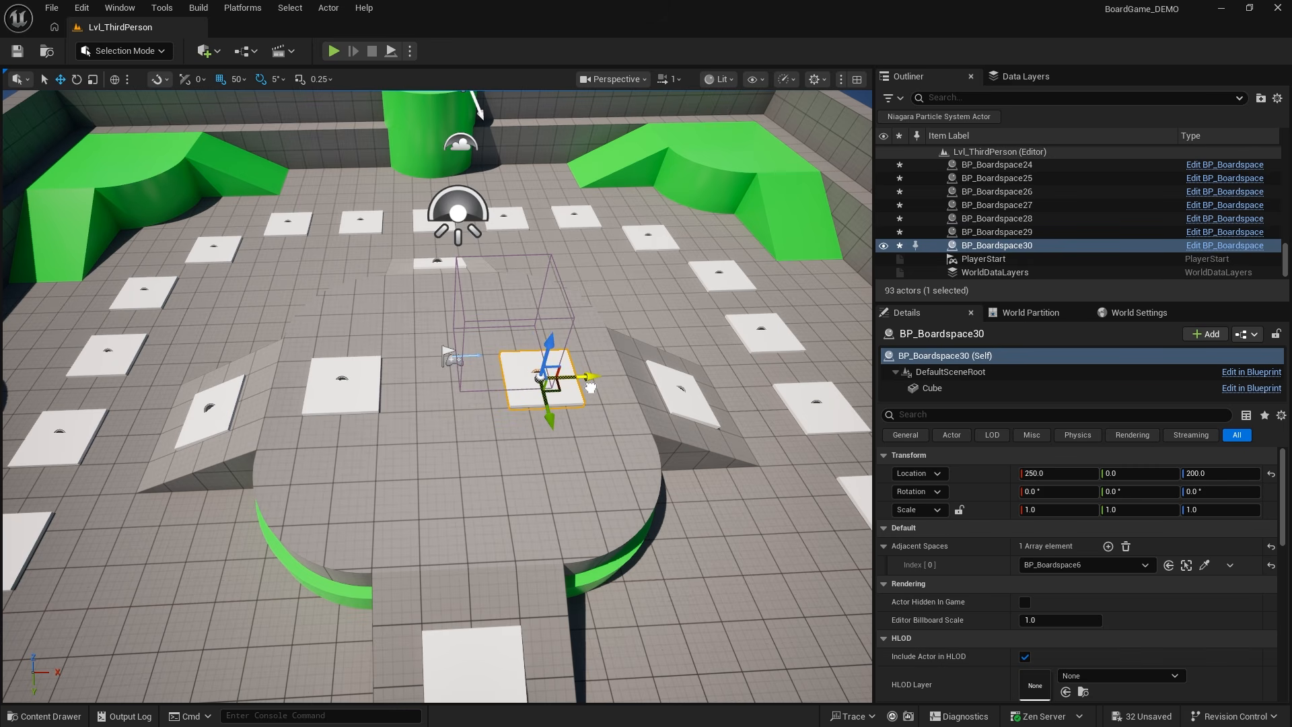
click(372, 387)
drag(396, 384, 496, 382)
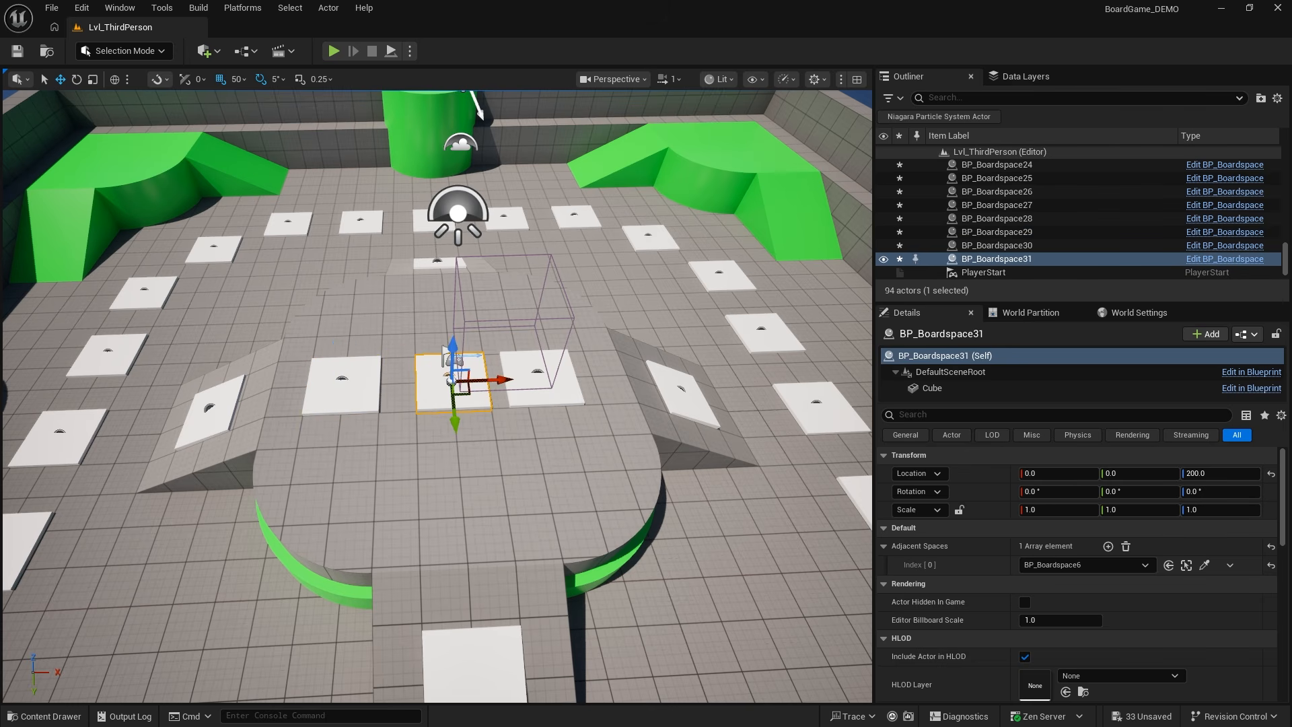
click(542, 383)
drag(579, 379, 595, 379)
Step: Duplicate platform spaces to X 0, Y -300 and X 0, Y 300 at Z 200 to complete the cross
right_drag(540, 453, 551, 436)
alt+drag(484, 458, 567, 389)
click(474, 396)
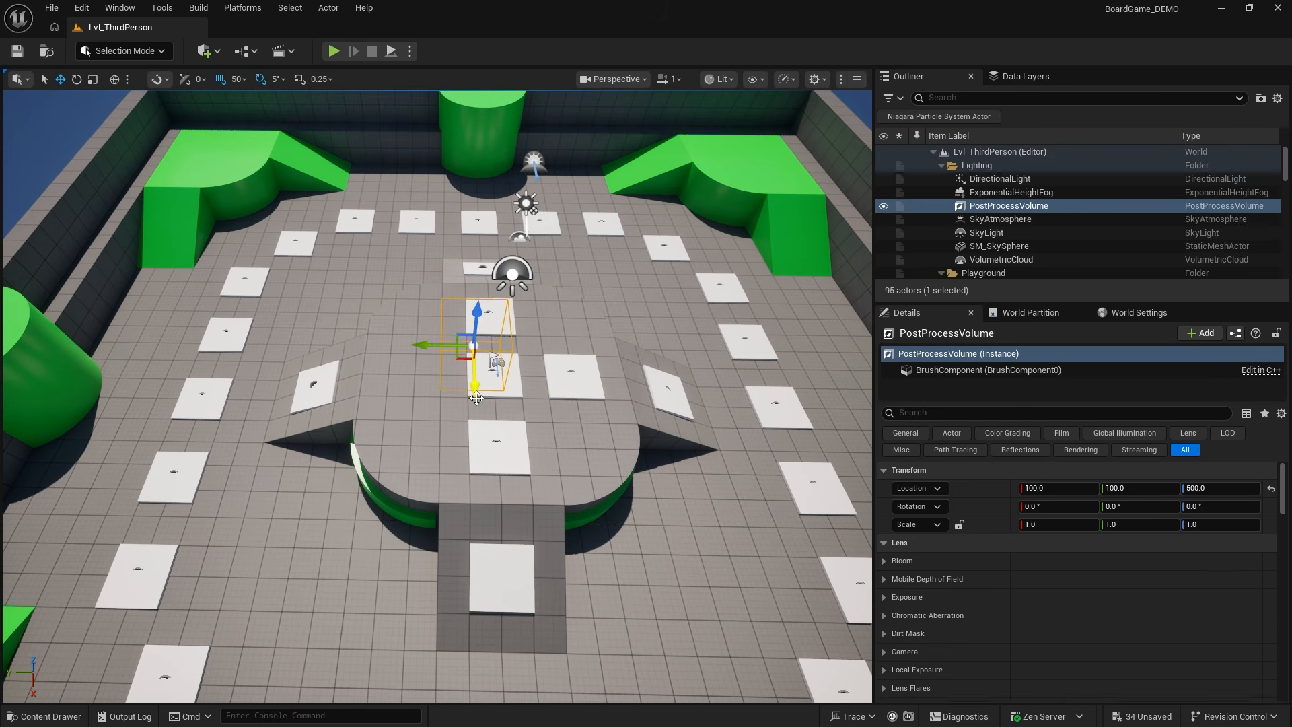
click(486, 447)
alt+drag(483, 460, 380, 385)
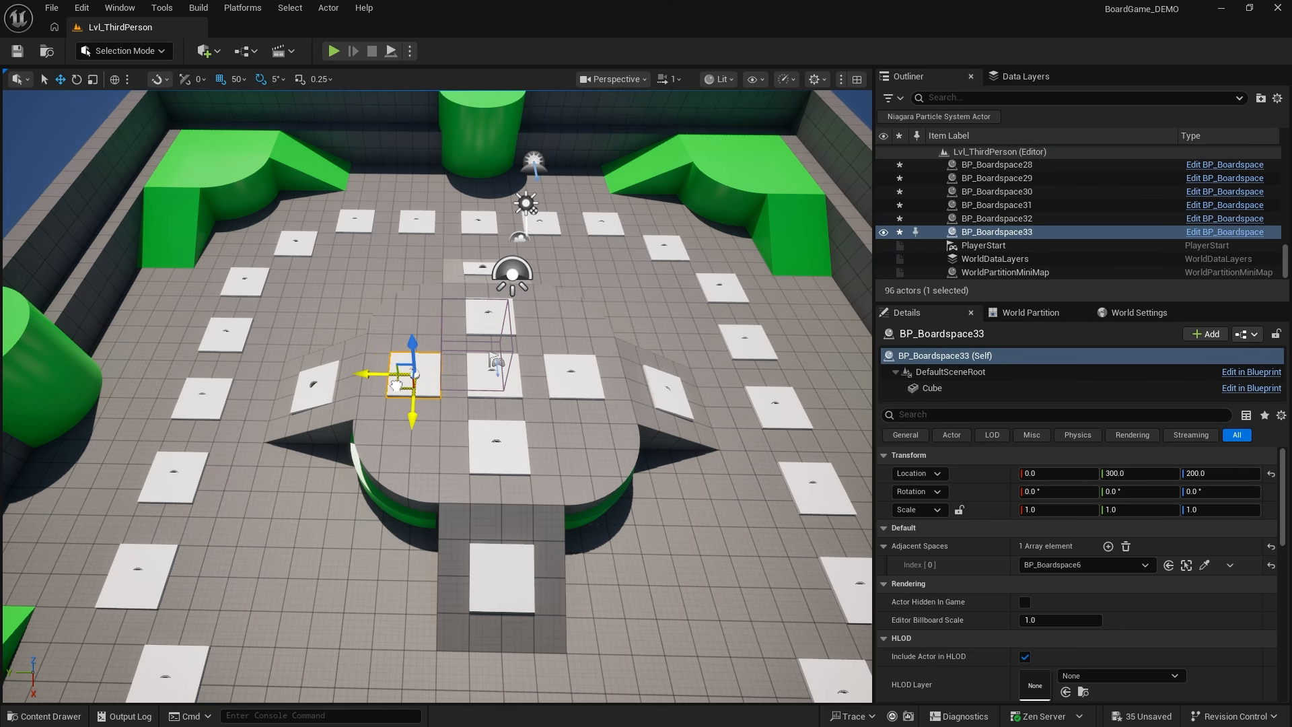
Step: Add a second adjacent-space entry to BP_Boardspace22 in front of the ramp and assign BP_Boardspace25 to it
key(a)
mouse_move(413, 444)
right_down()
mouse_move(586, 447)
mouse_move(680, 431)
mouse_move(761, 457)
mouse_move(414, 444)
right_up()
key(w)
key(d)
right_drag(490, 487, 522, 568)
click(443, 540)
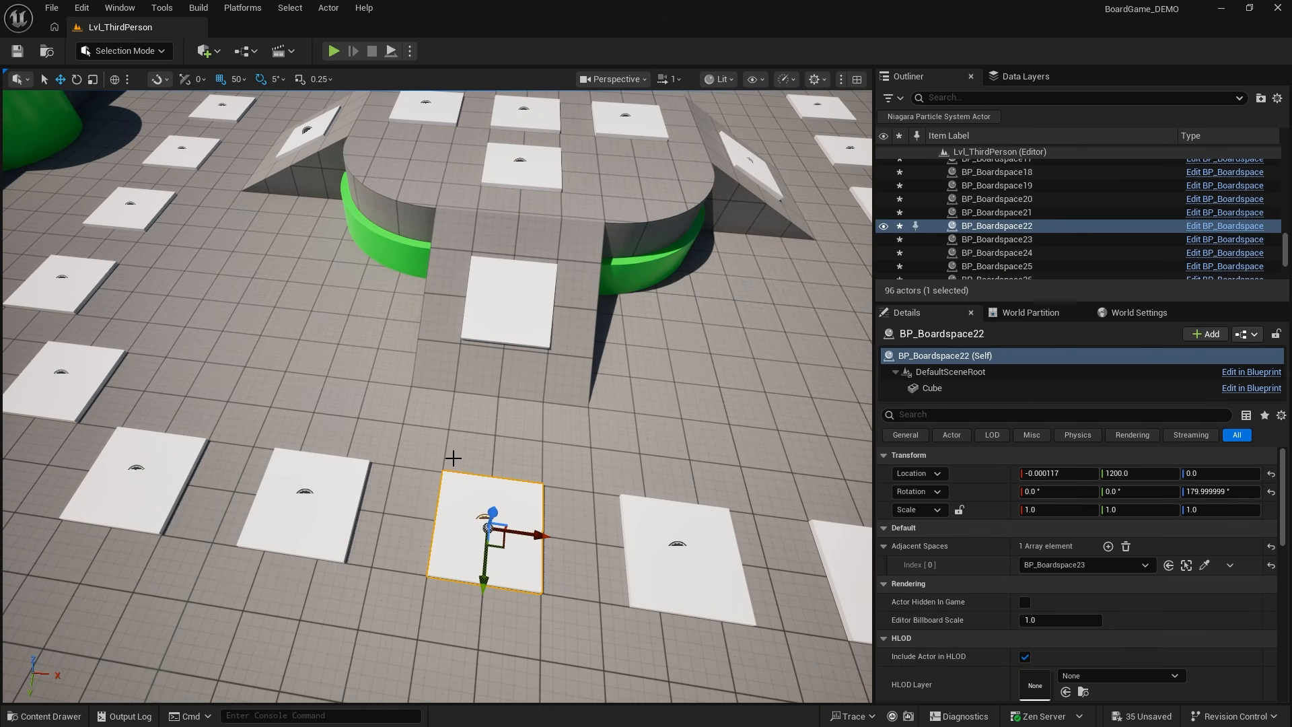
click(1186, 565)
click(1186, 565)
key(s)
right_drag(589, 559, 476, 539)
click(450, 506)
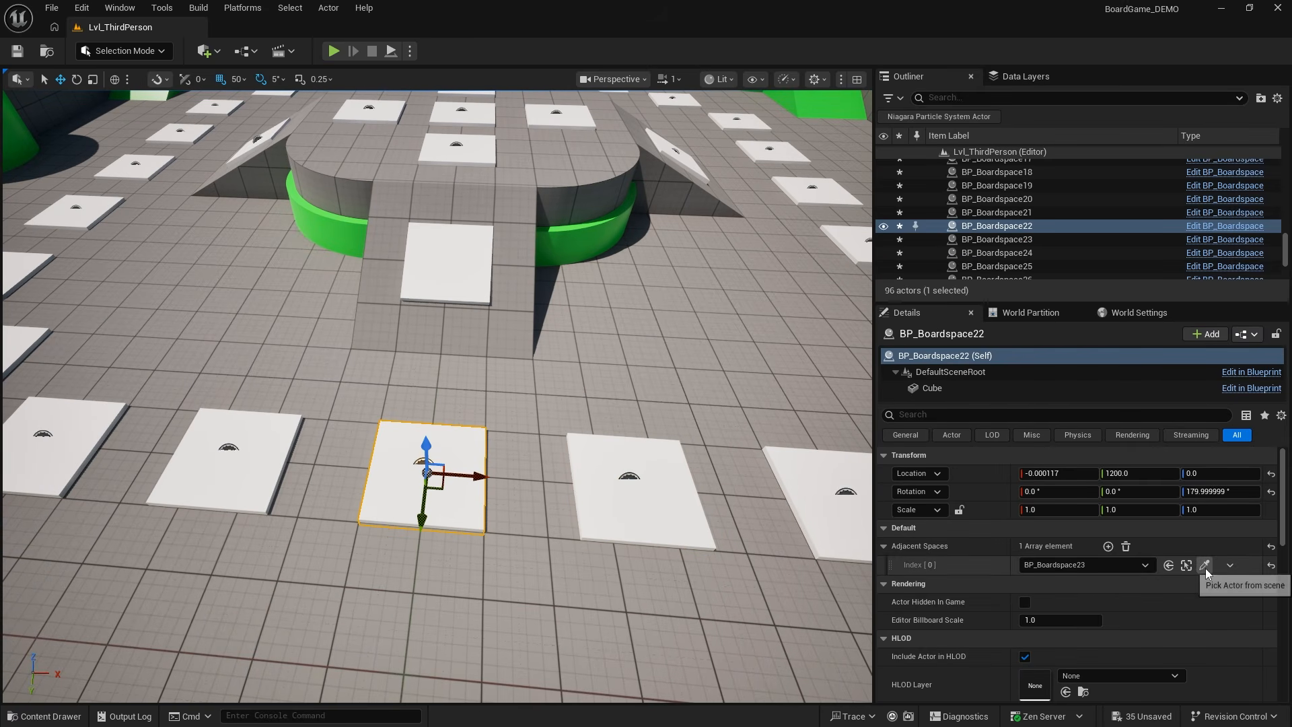
click(1109, 546)
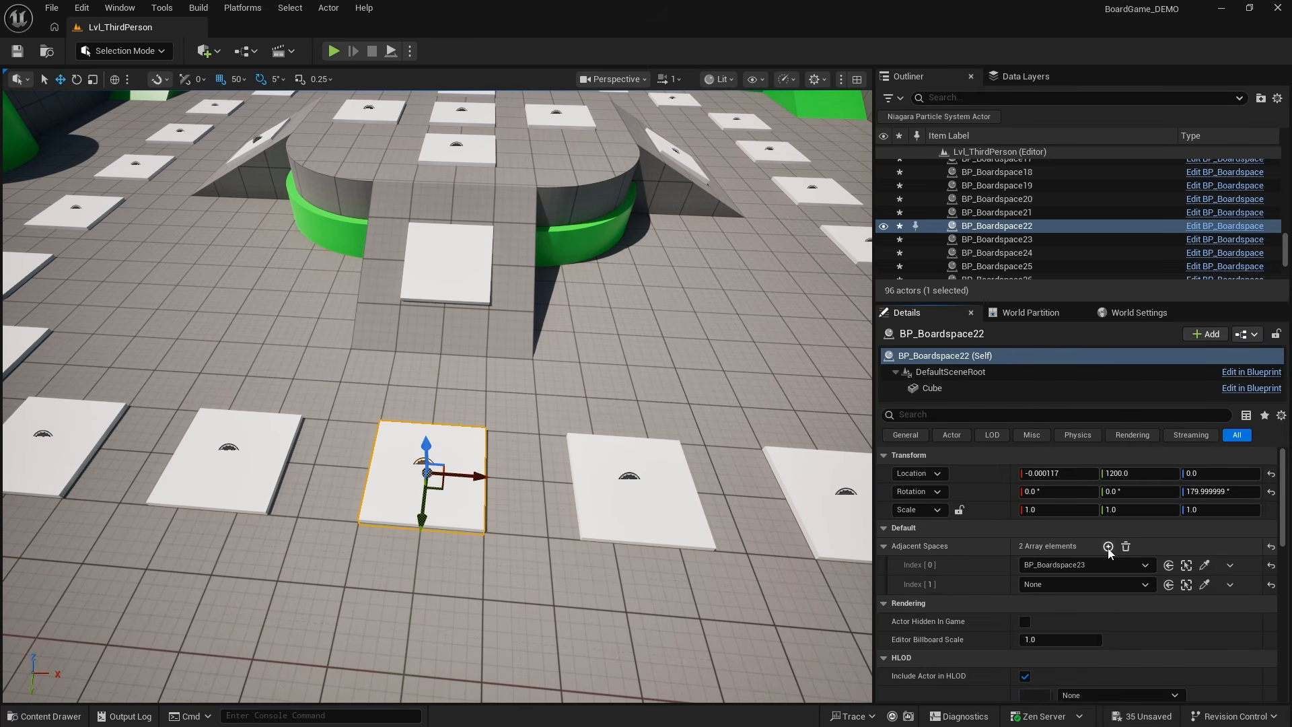
click(1205, 584)
click(466, 261)
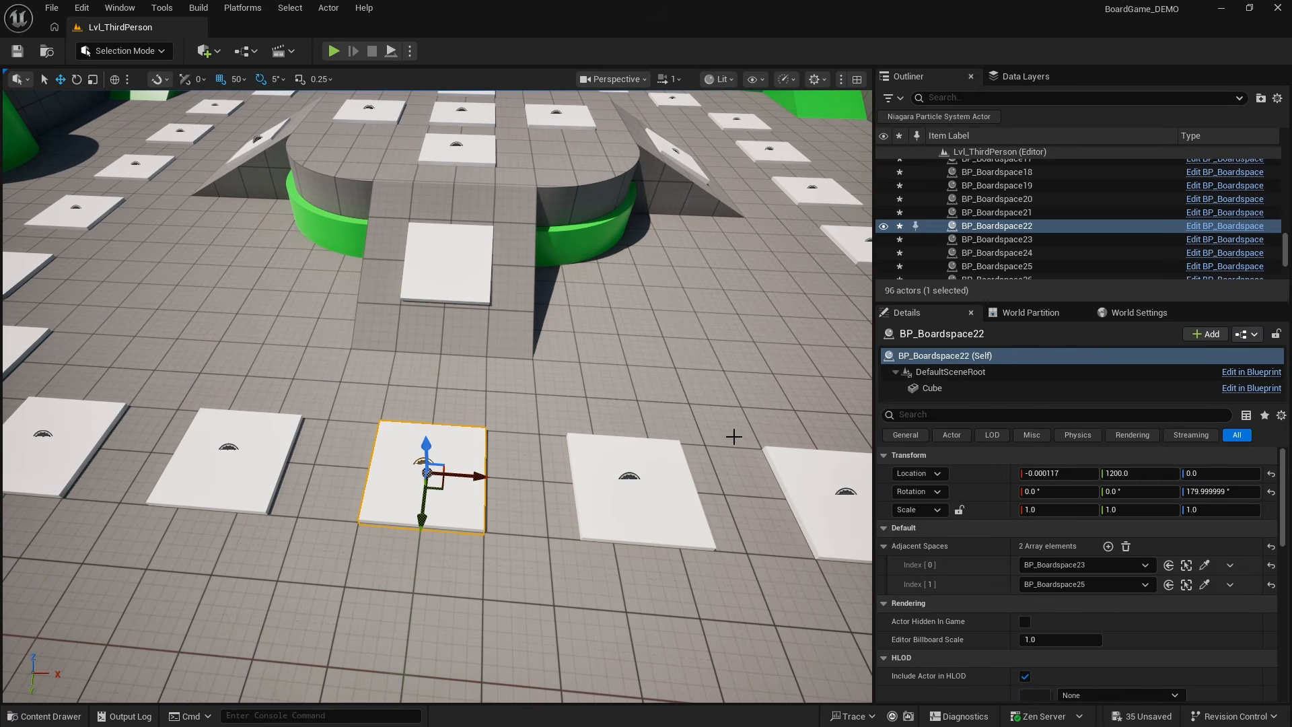
Step: Set BP_Boardspace25's adjacent spaces to BP_Boardspace33 and BP_Boardspace22
click(1186, 584)
right_drag(596, 406, 390, 337)
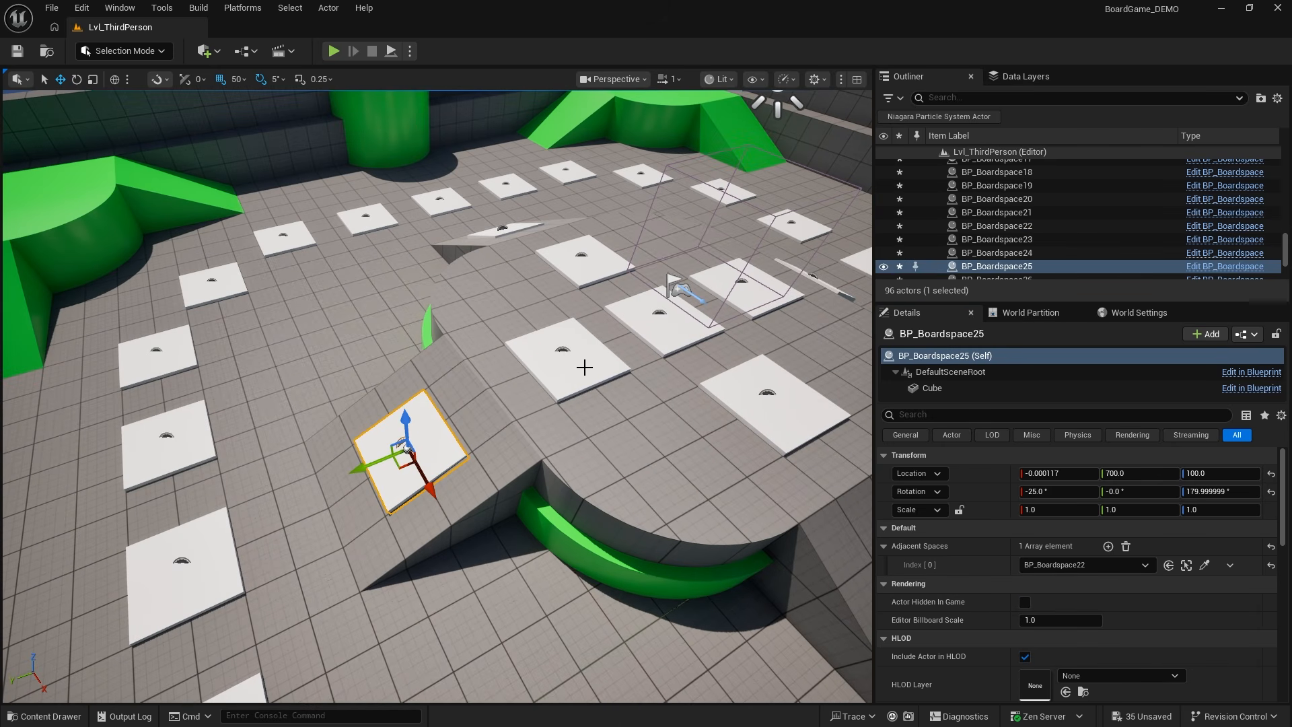
click(1205, 565)
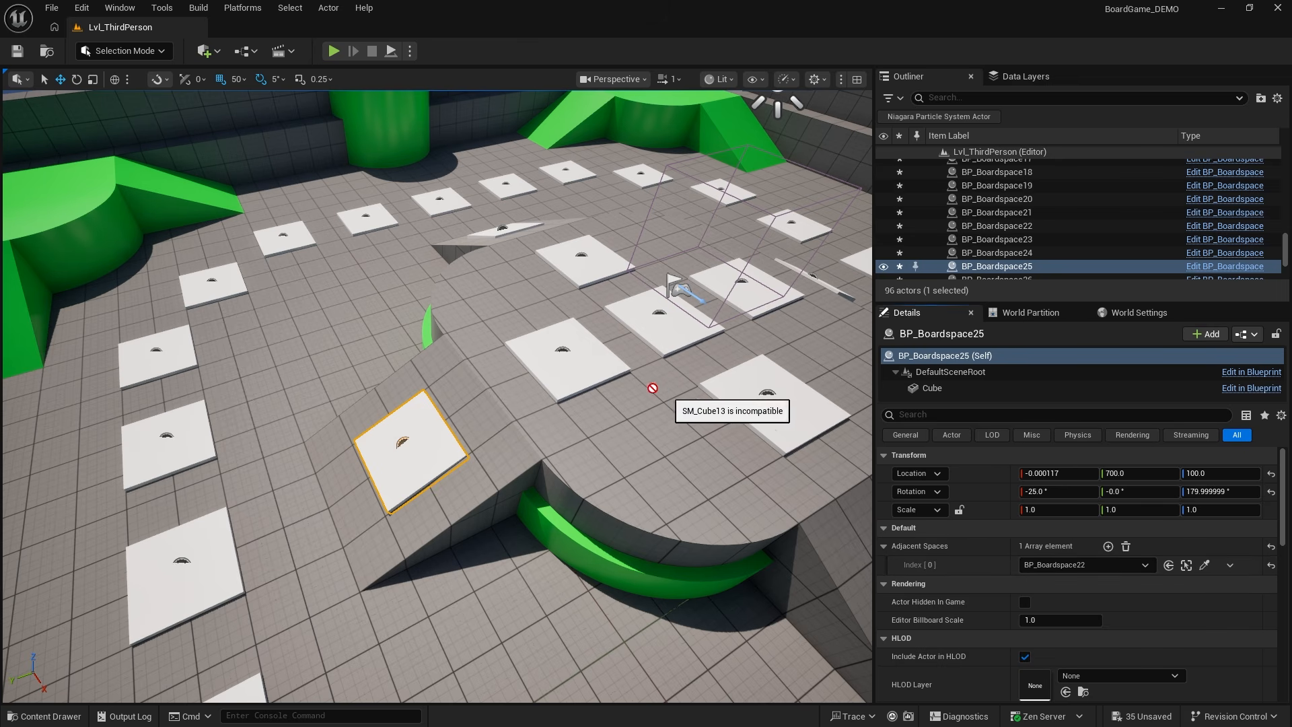
click(556, 371)
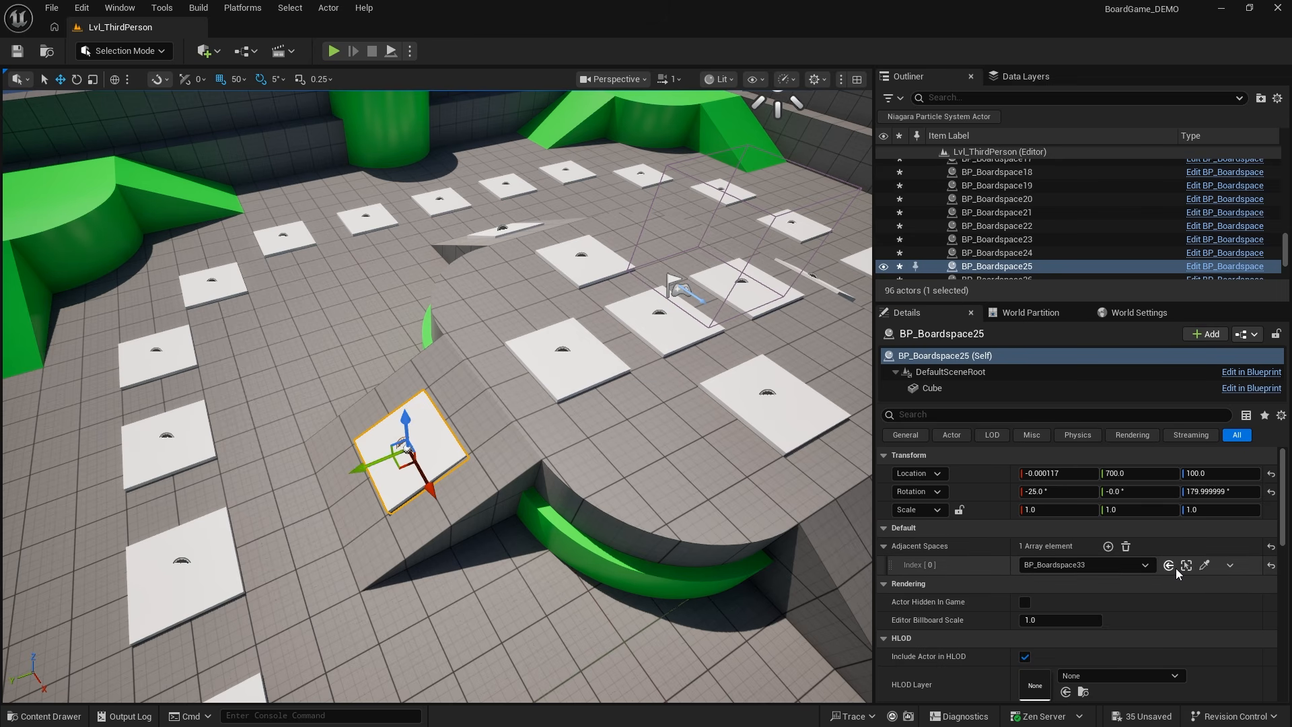
click(1109, 546)
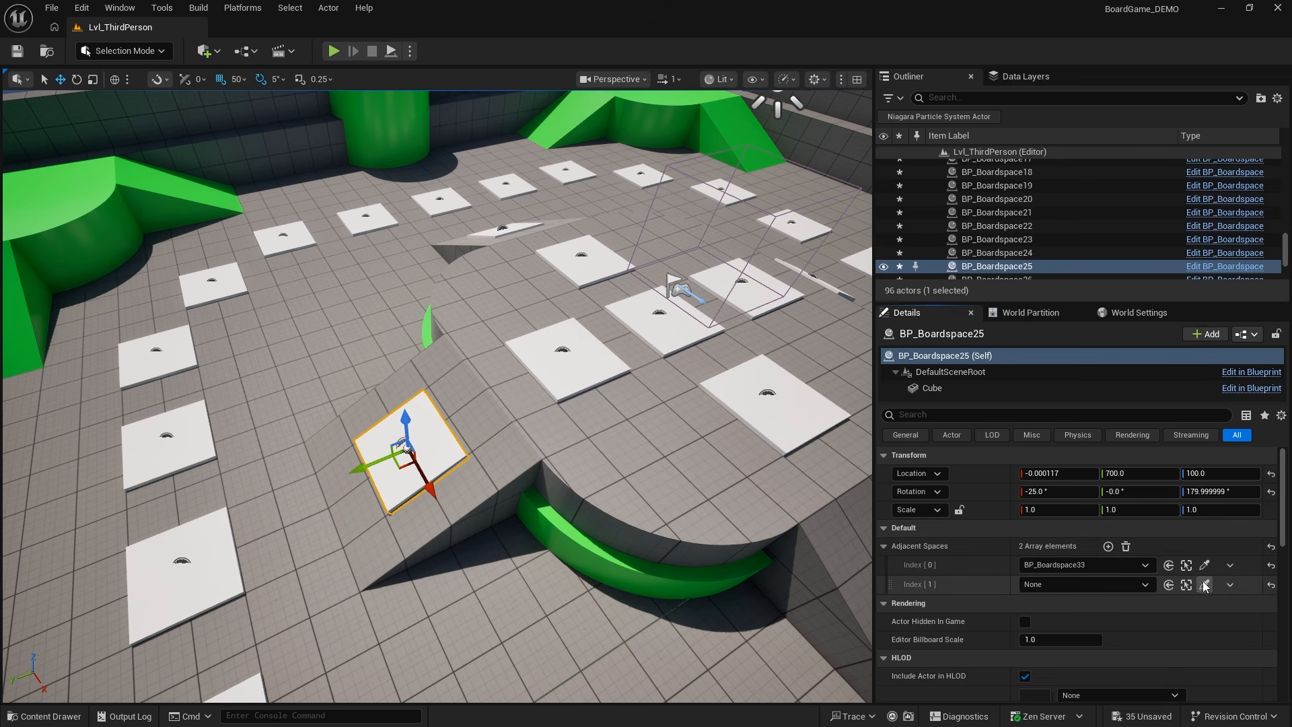
click(1205, 584)
click(200, 572)
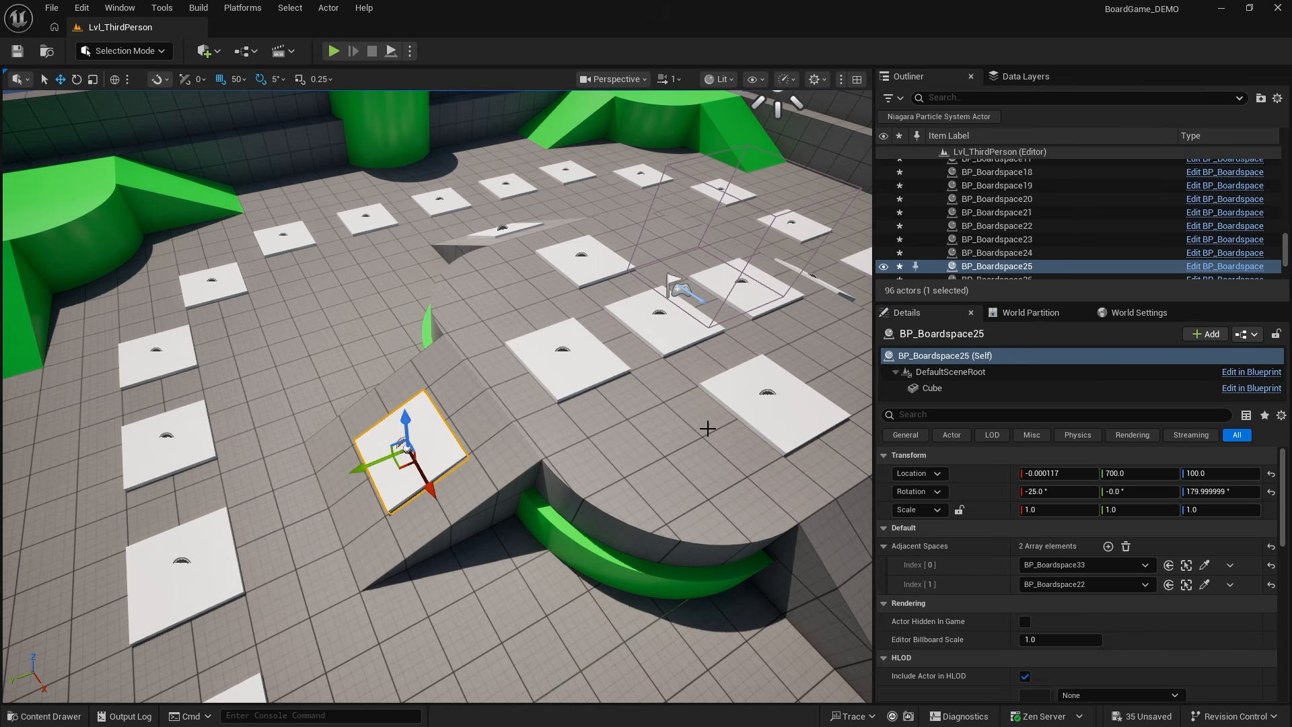
Step: Set BP_Boardspace33's adjacent spaces to BP_Boardspace25 and the central BP_Boardspace31
click(562, 382)
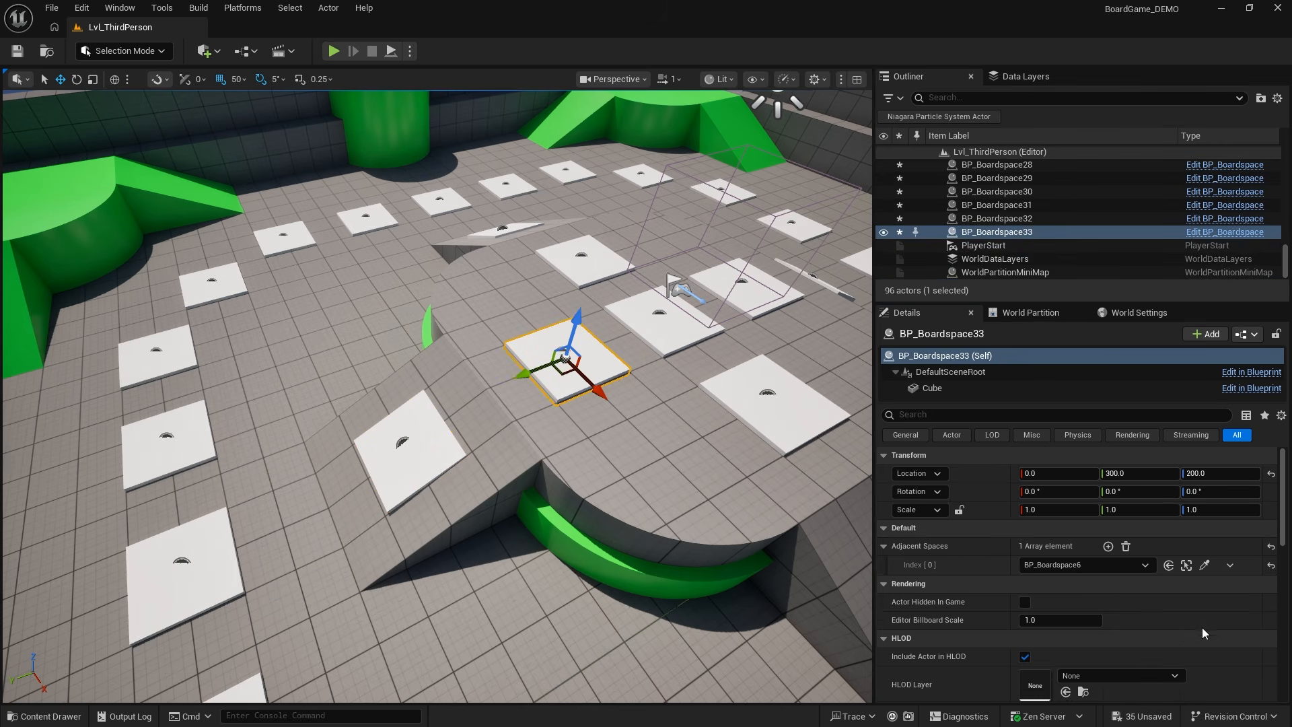
click(1204, 569)
click(441, 471)
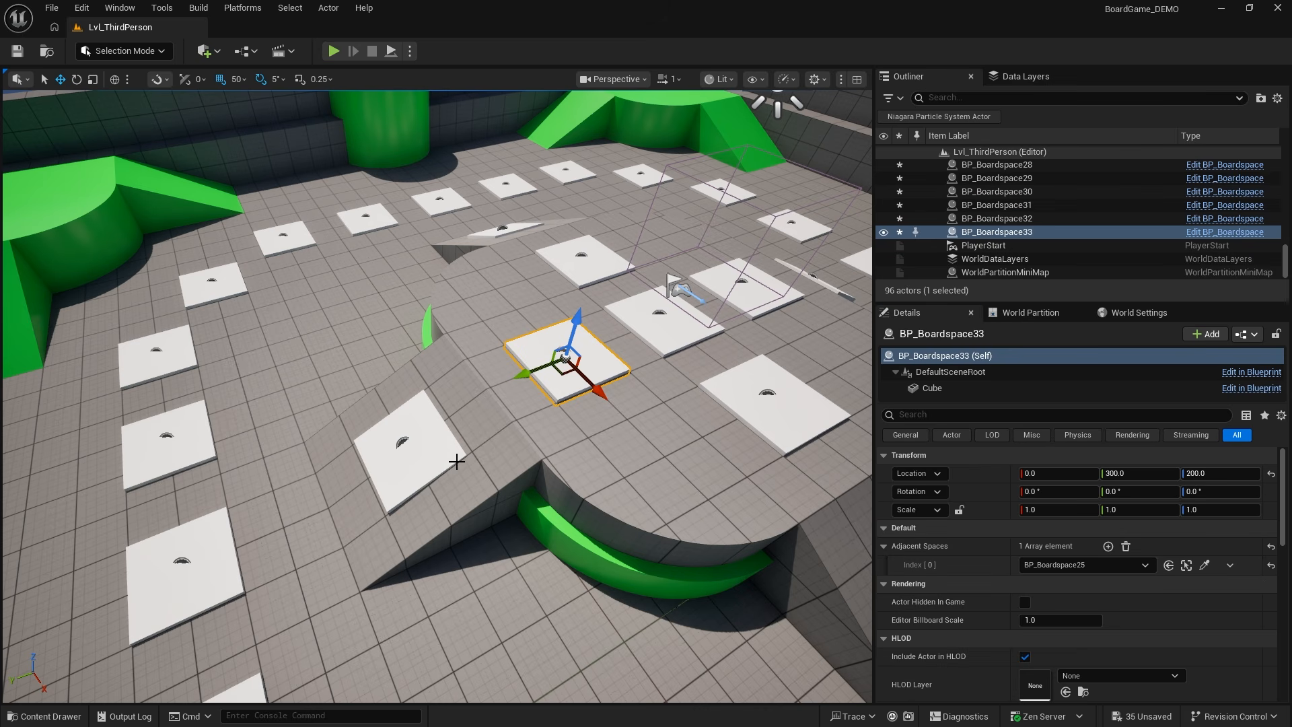
click(1107, 547)
click(1205, 584)
click(659, 335)
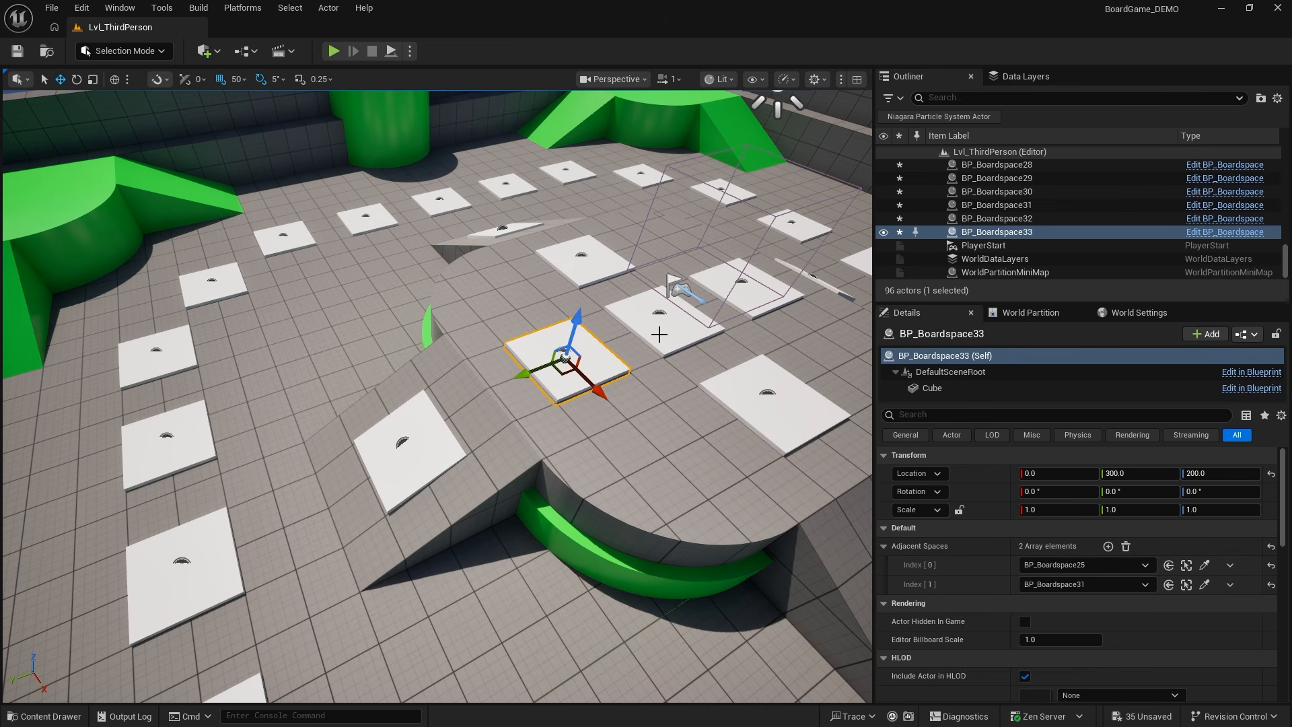
Step: Set the first two adjacent spaces of the central BP_Boardspace31 to BP_Boardspace29 and BP_Boardspace33
click(659, 333)
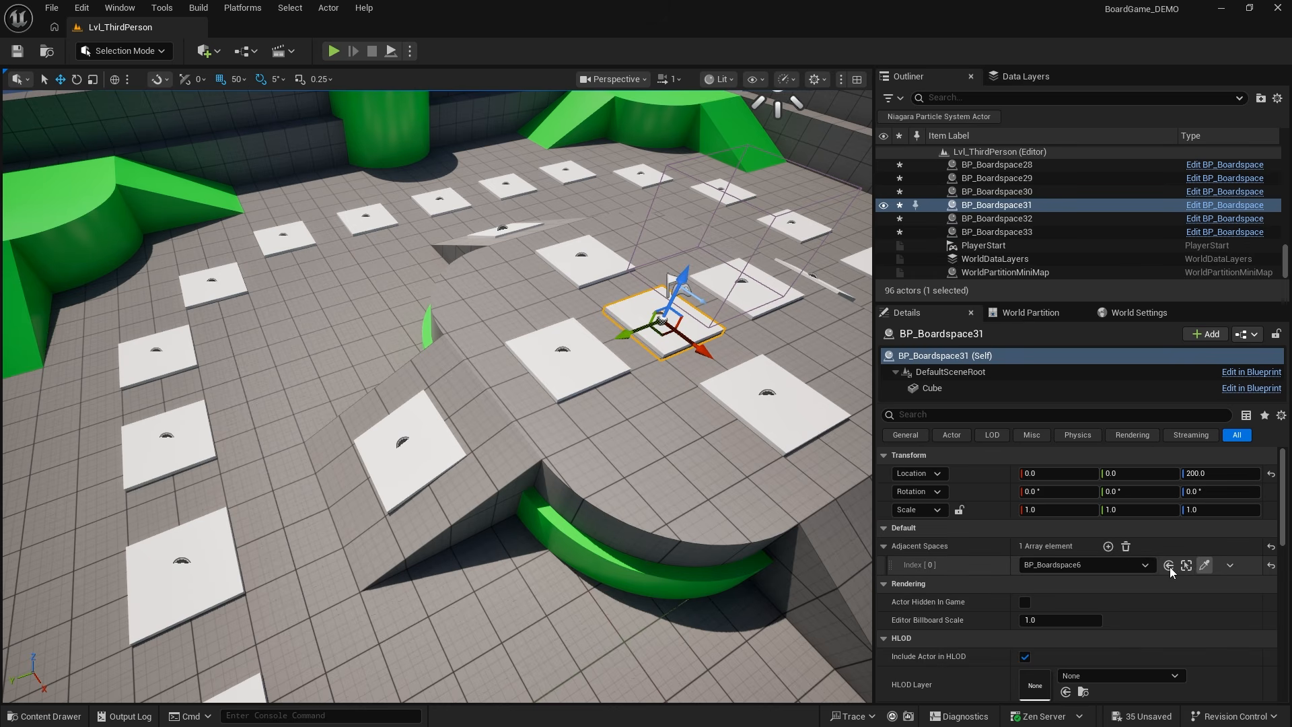
click(1107, 547)
click(1204, 584)
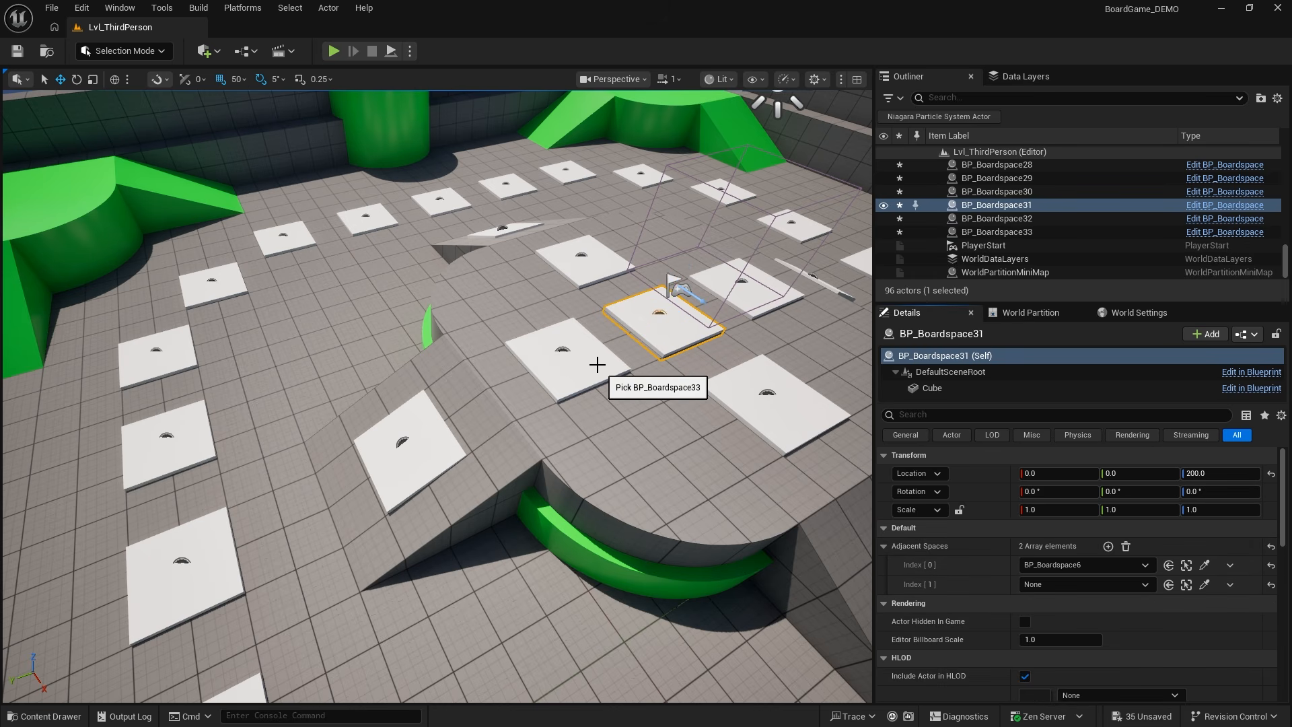
click(597, 364)
click(1205, 564)
click(609, 261)
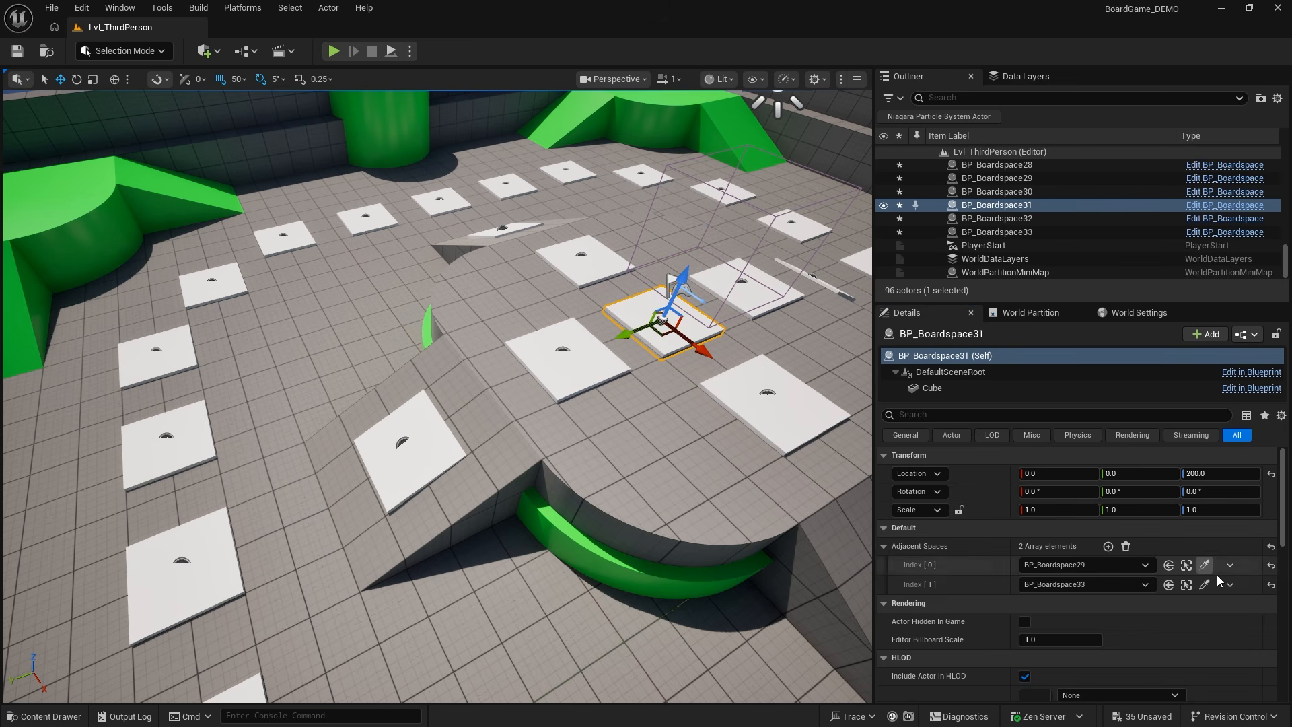
Step: Add two more adjacent-space entries to BP_Boardspace31 and assign BP_Boardspace30 and BP_Boardspace32
click(1108, 547)
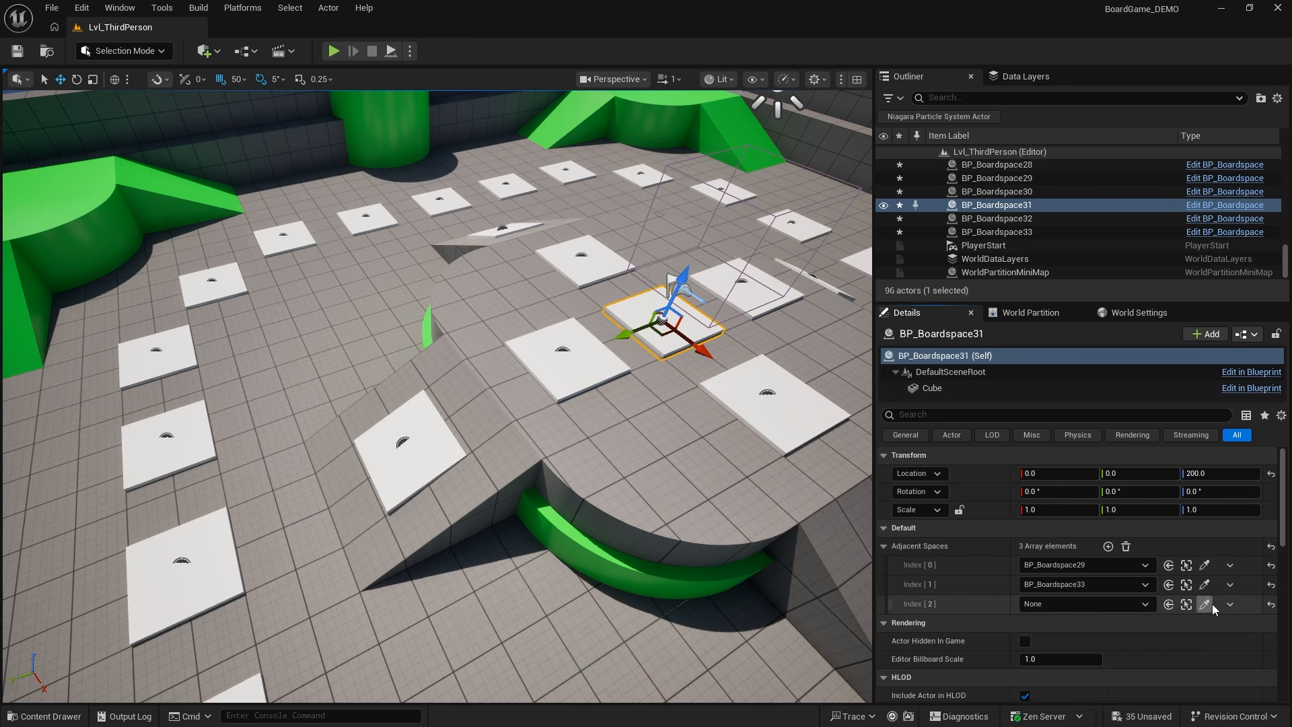
click(1205, 604)
click(767, 394)
click(1108, 547)
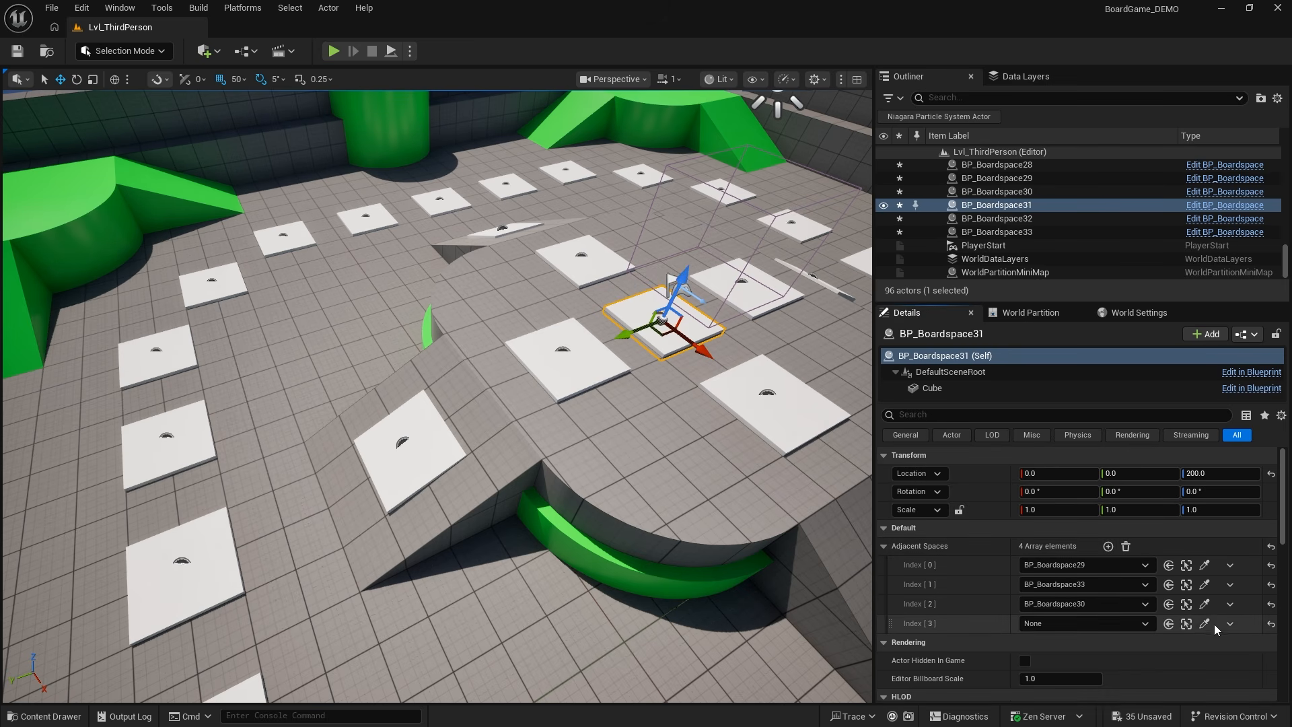
click(1205, 623)
click(740, 291)
Step: Assign BP_Boardspace26 as the first adjacent space of BP_Boardspace32 and add further adjacent-space entries
right_drag(736, 428, 735, 428)
click(270, 347)
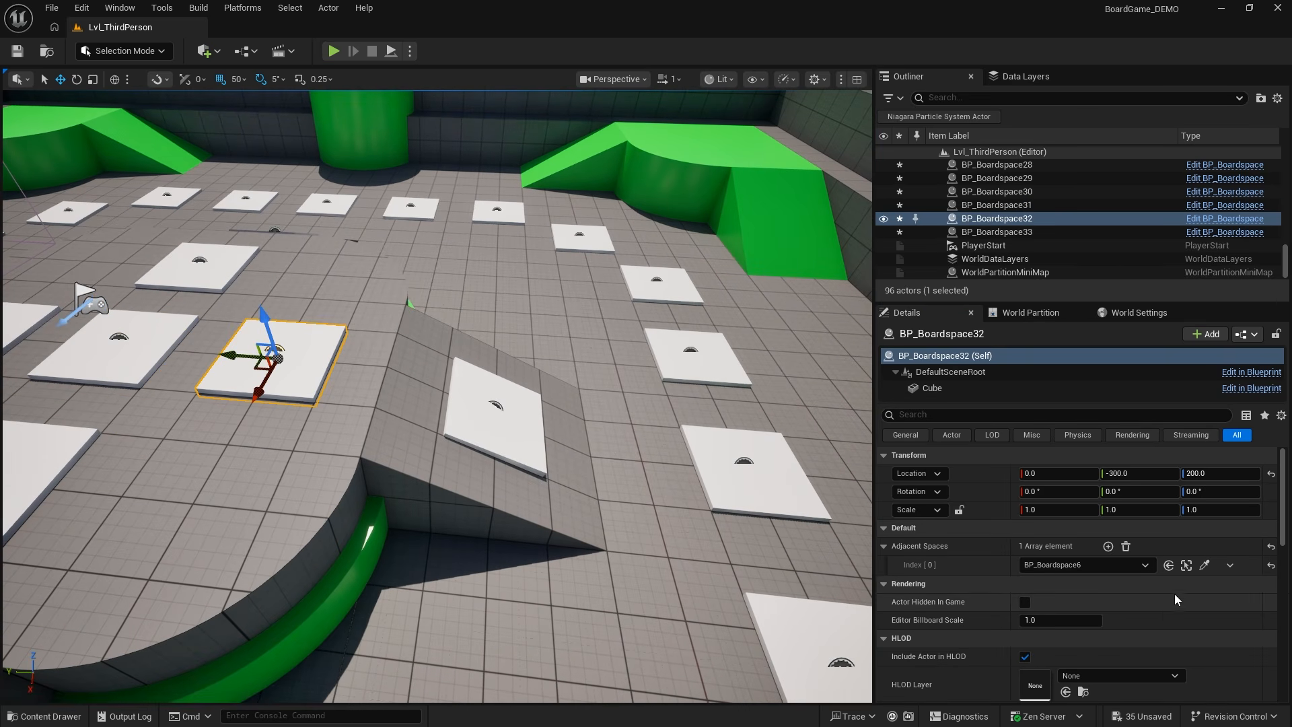
click(1205, 565)
click(504, 431)
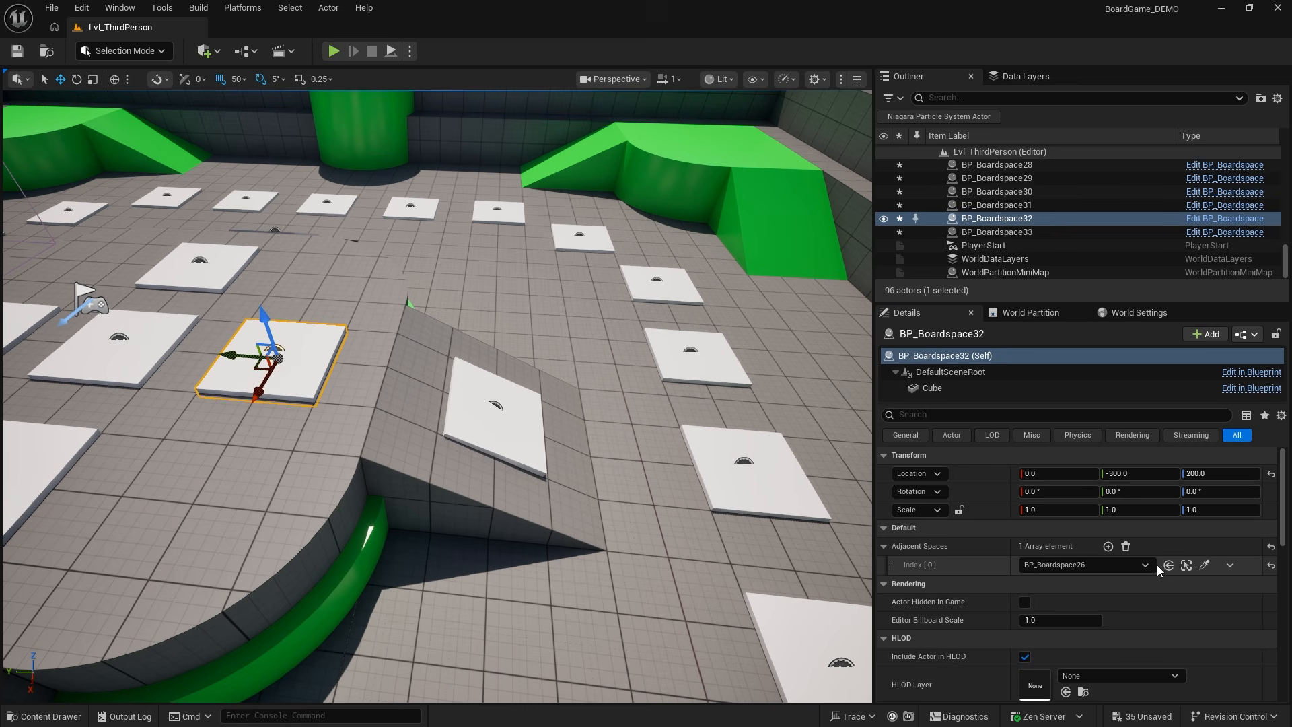
click(1108, 546)
click(1108, 546)
click(1205, 603)
click(498, 420)
click(1107, 546)
Step: Add a second adjacent-space entry to BP_Boardspace21 at the ramp's foot and assign BP_Boardspace26 to it
click(744, 464)
click(1107, 545)
click(505, 431)
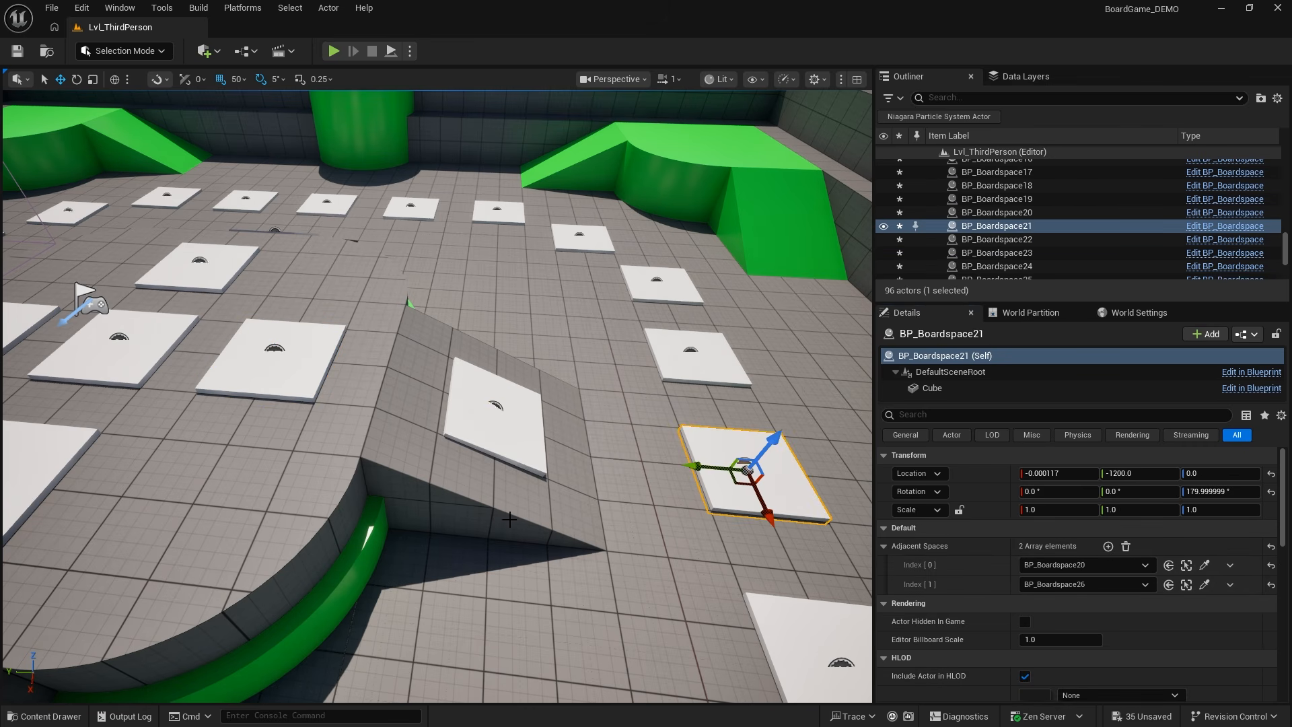
Step: Add further adjacent-space entries to the remaining board spaces on and beside the central platform's ramps
right_drag(510, 519, 673, 520)
click(173, 463)
click(1108, 546)
click(402, 448)
click(1108, 546)
click(606, 418)
click(1108, 546)
right_drag(673, 404, 673, 438)
click(670, 437)
click(498, 444)
click(1108, 545)
Step: Add an adjacent-space entry to BP_Boardspace8, assign BP_Boardspace6 to it and order it before BP_Boardspace28
click(721, 471)
click(723, 478)
click(1108, 545)
click(1205, 584)
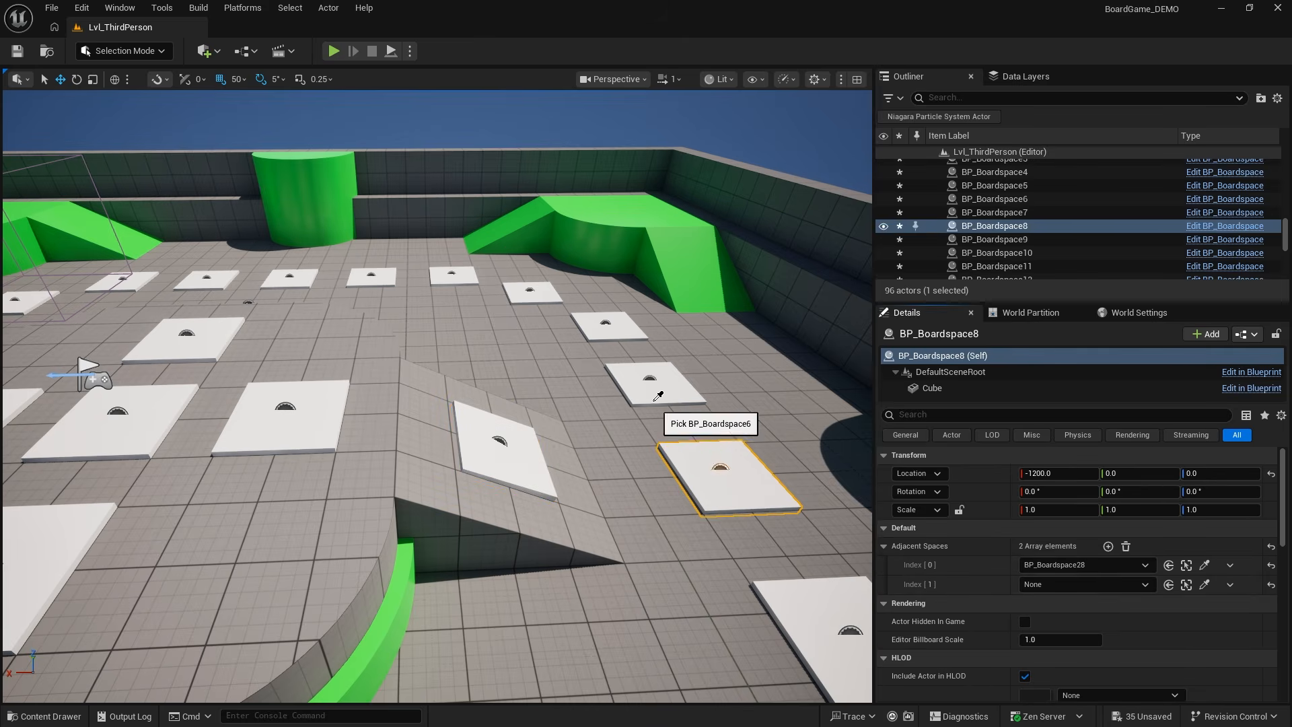
click(658, 396)
drag(888, 569, 895, 593)
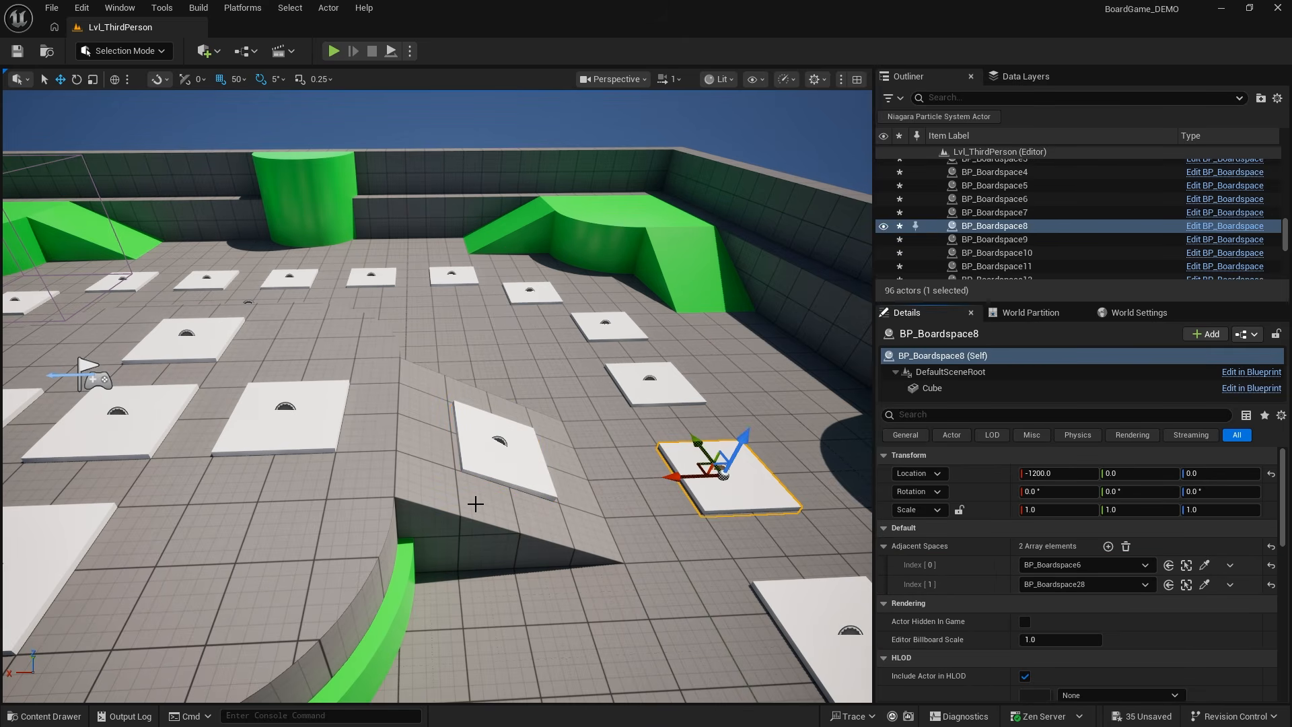
right_drag(541, 516, 350, 532)
right_drag(540, 516, 540, 516)
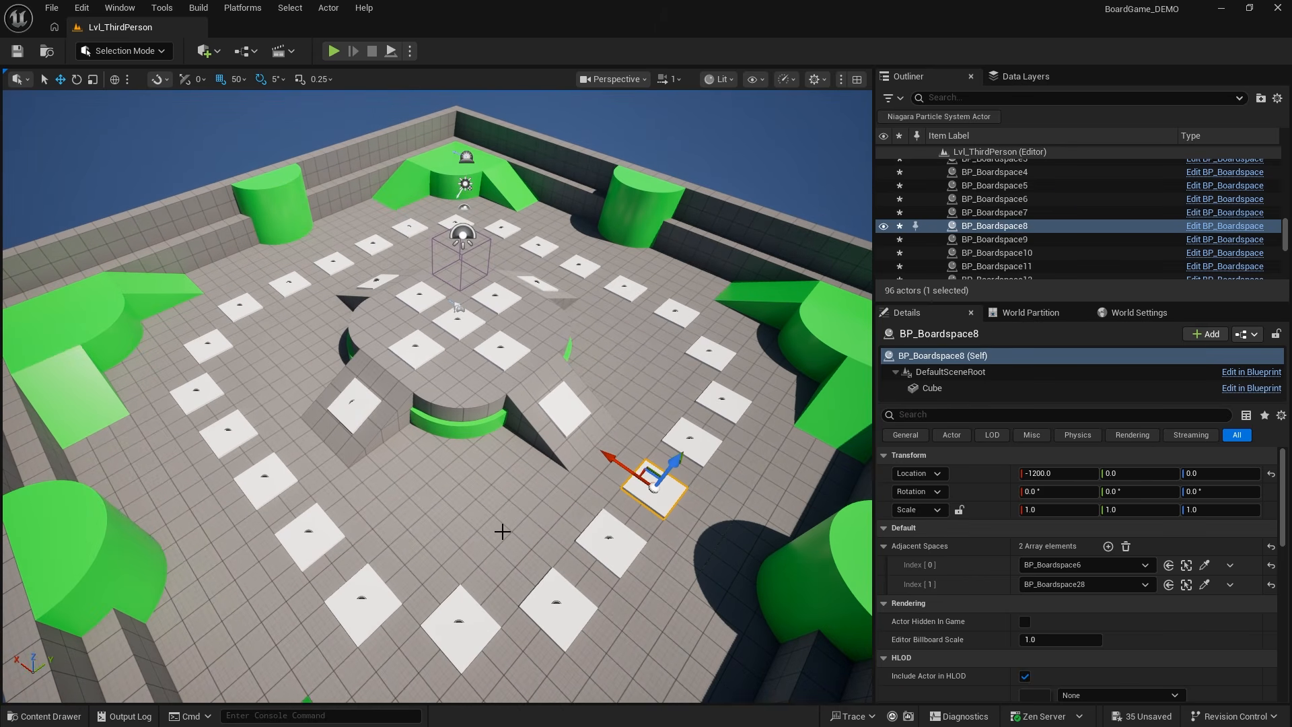
right_drag(504, 532, 523, 508)
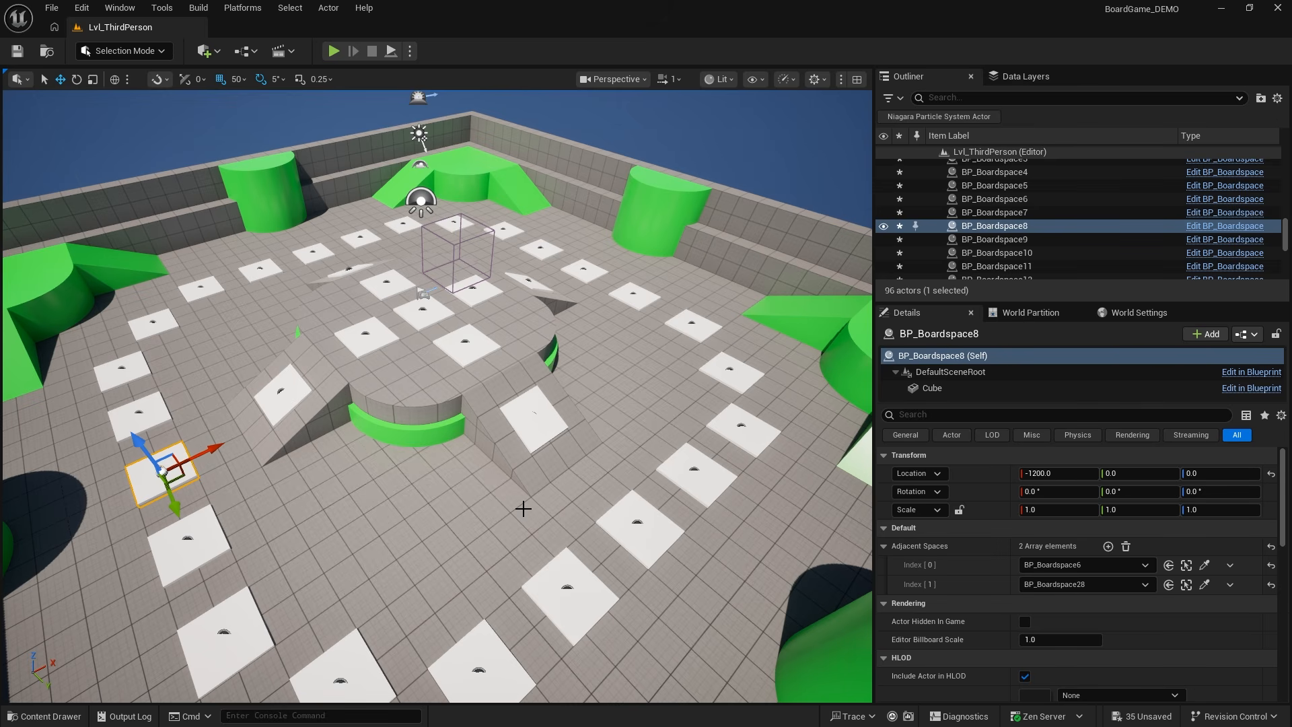
right_drag(523, 508, 352, 508)
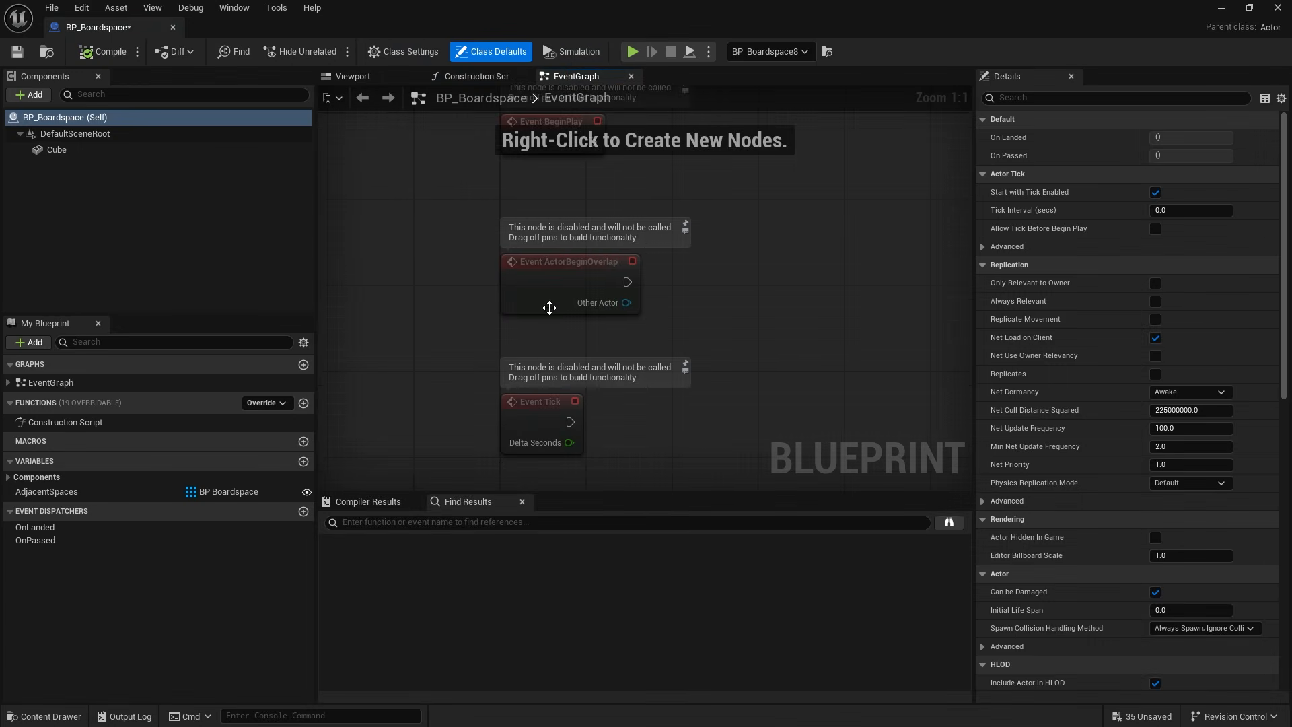
Step: Place a getter for the AdjacentSpaces variable in the Construction Script of BP_Boardspace
click(473, 76)
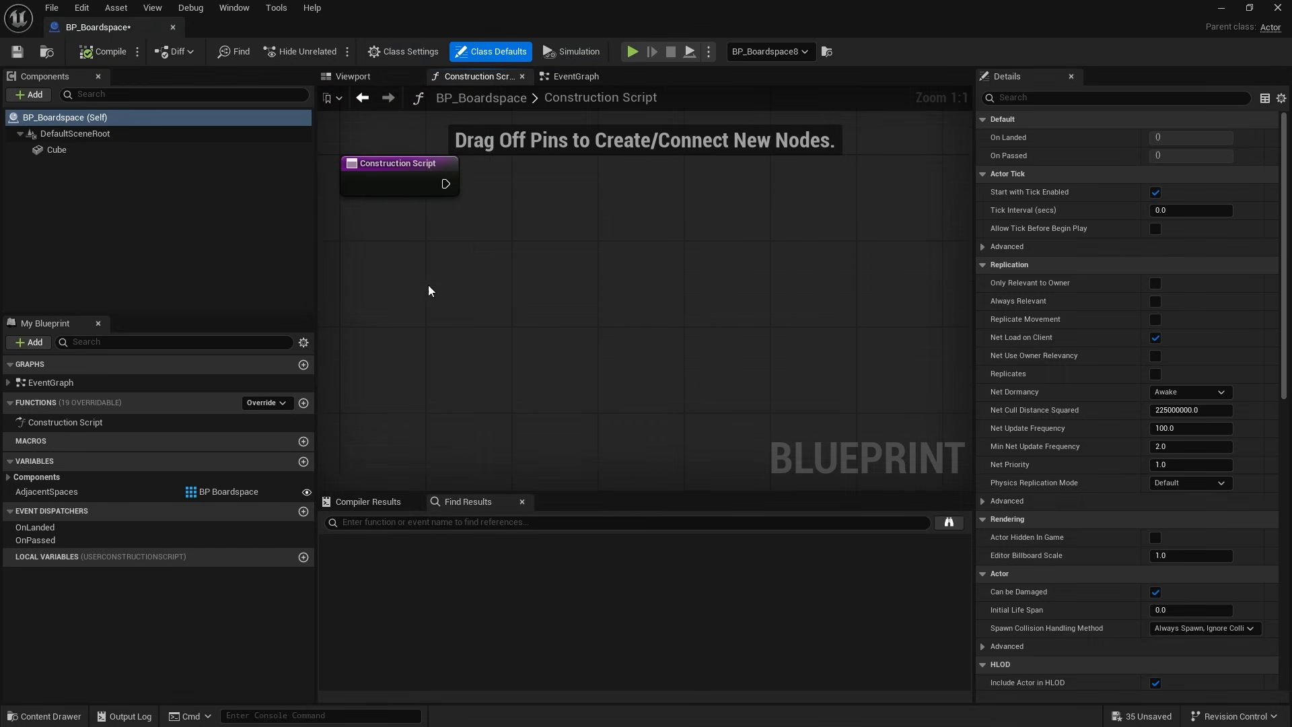
drag(493, 203, 580, 197)
click(542, 237)
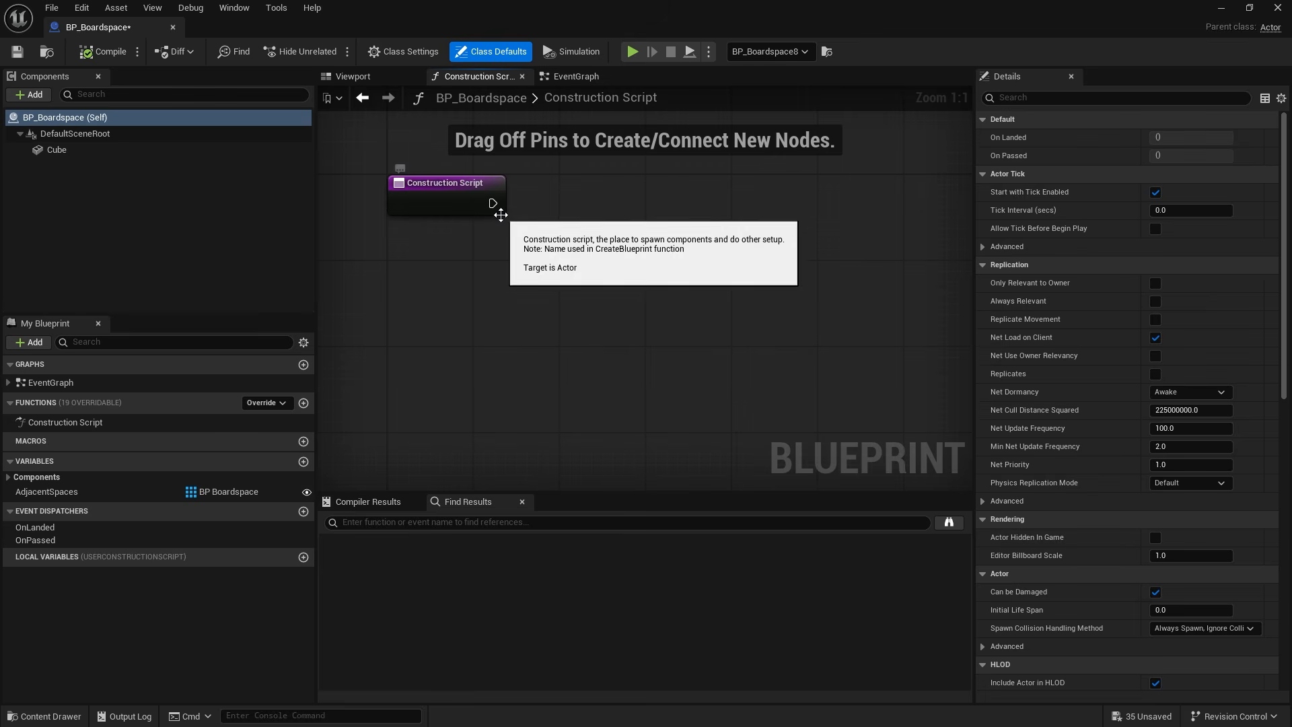
click(86, 492)
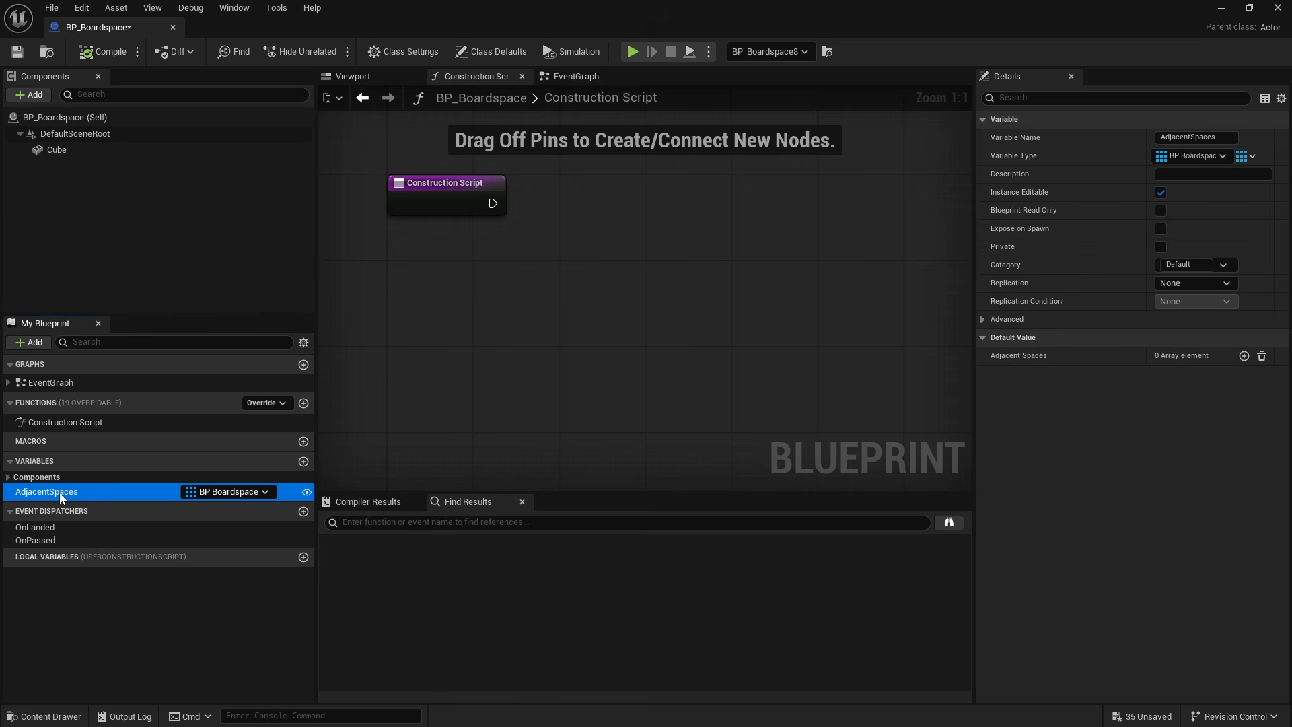
drag(66, 494, 505, 270)
click(555, 277)
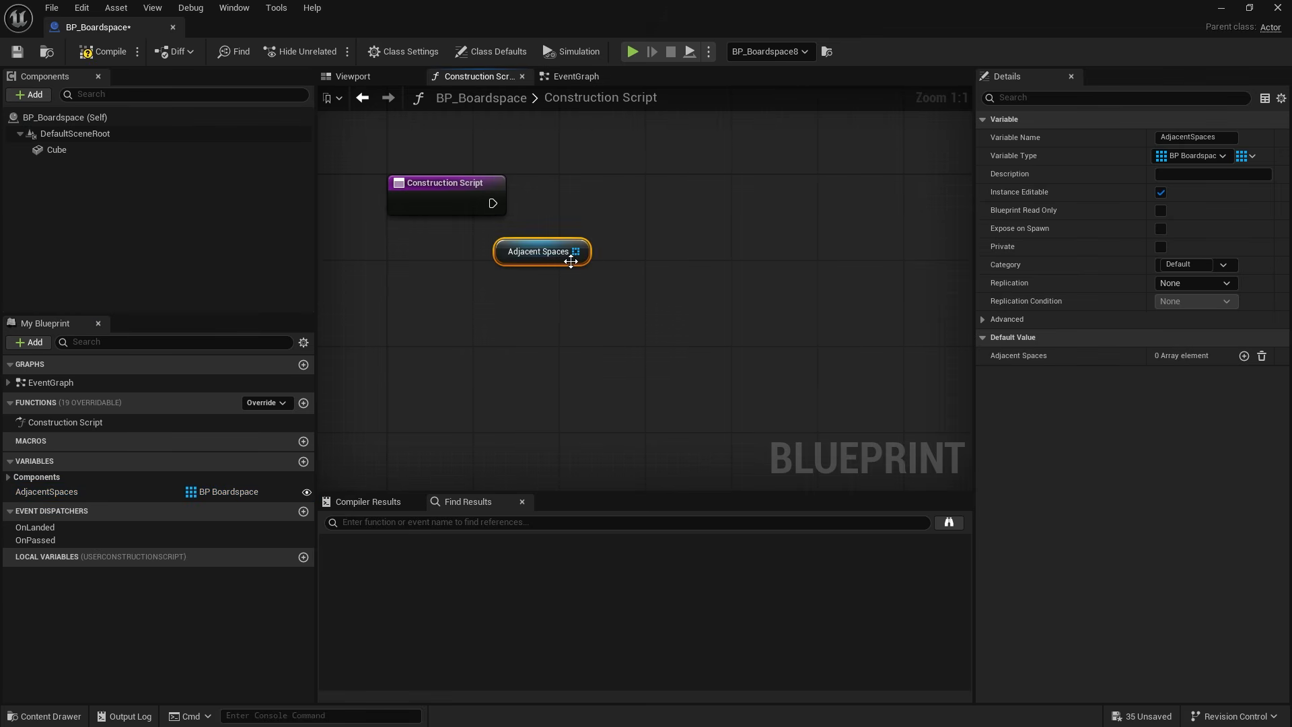
Step: Add a For Each Loop over Adjacent Spaces, run by the Construction Script, and align it with the entry node
drag(585, 251, 493, 203)
text(for each)
key(Return)
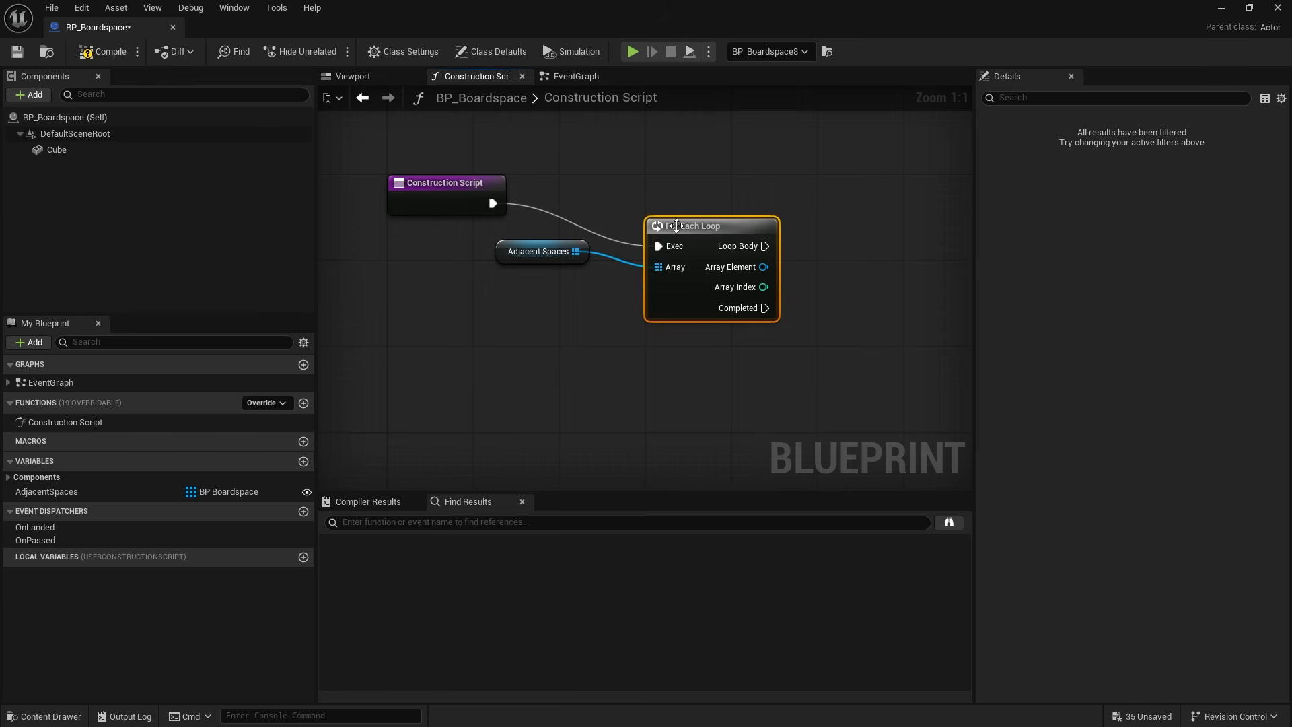
drag(689, 234, 668, 192)
Step: Add an Add Arrow Component node to the loop's Loop Body and place it in line with spare room before it
right_drag(776, 233, 589, 231)
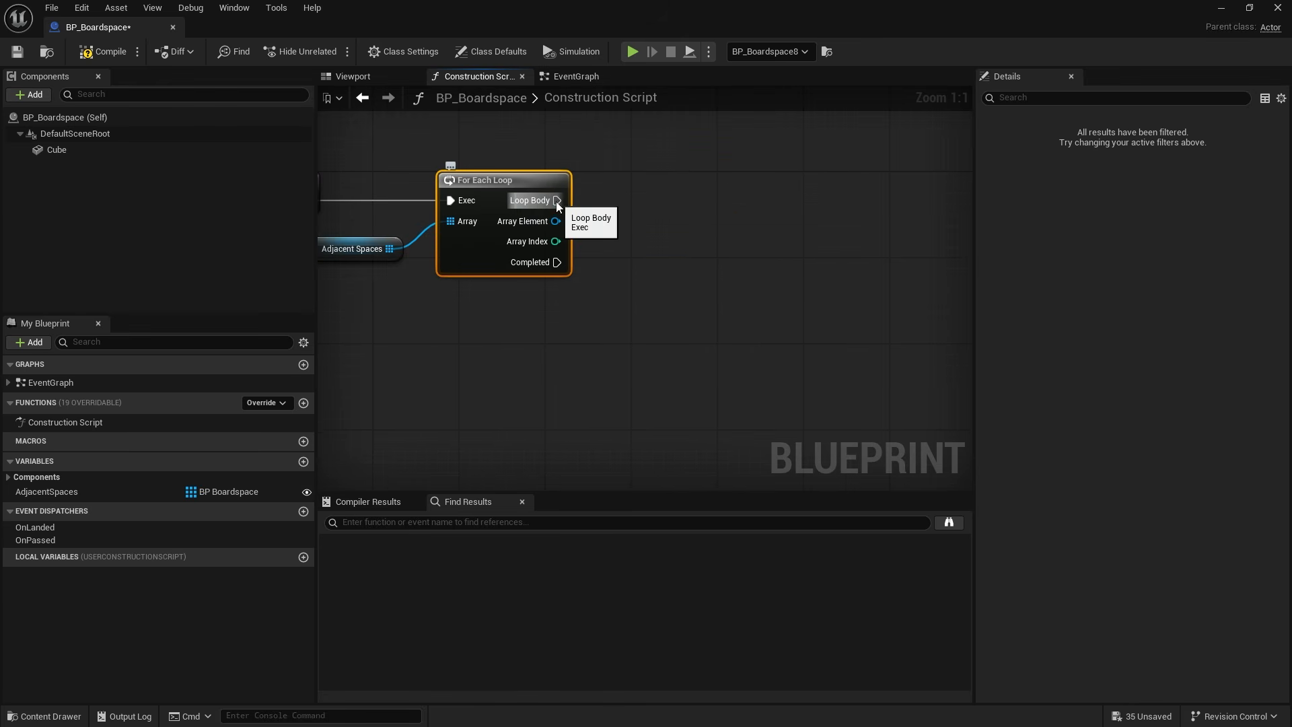
drag(557, 200, 709, 195)
text(add a)
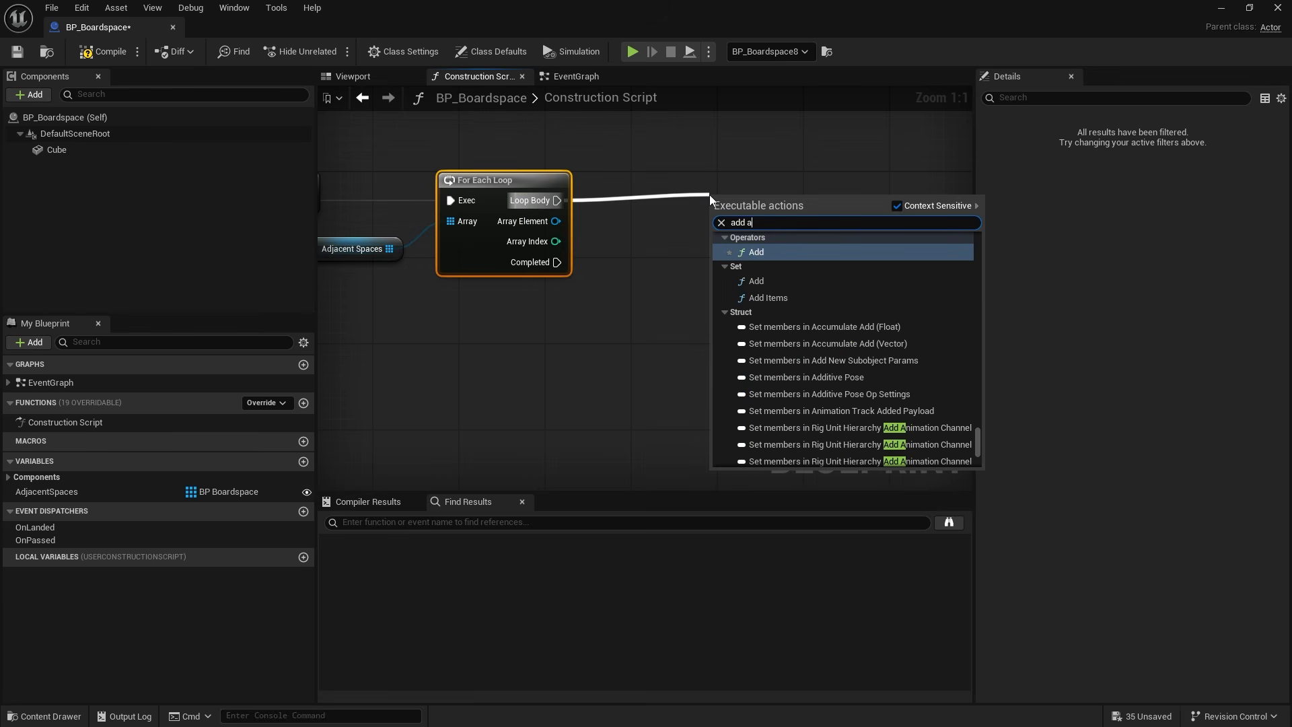
text(rrow)
key(Return)
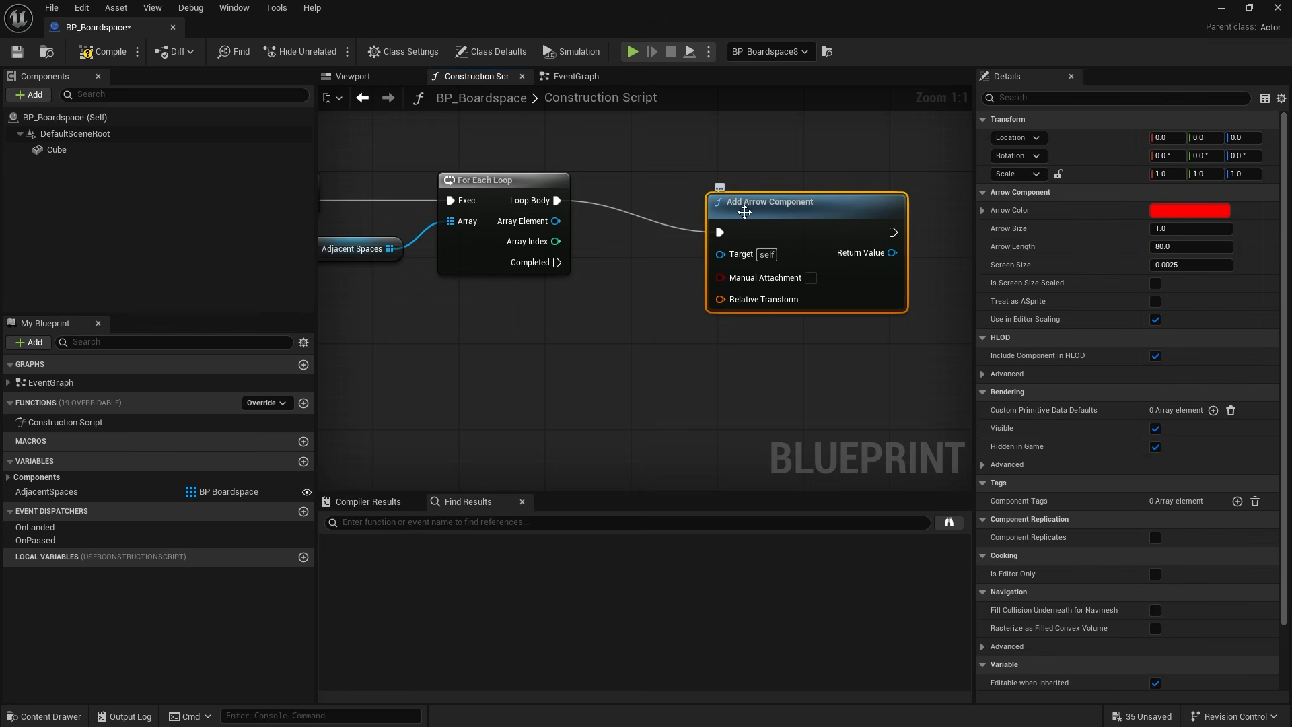
drag(751, 217, 783, 184)
right_drag(757, 330, 619, 300)
drag(681, 144, 735, 144)
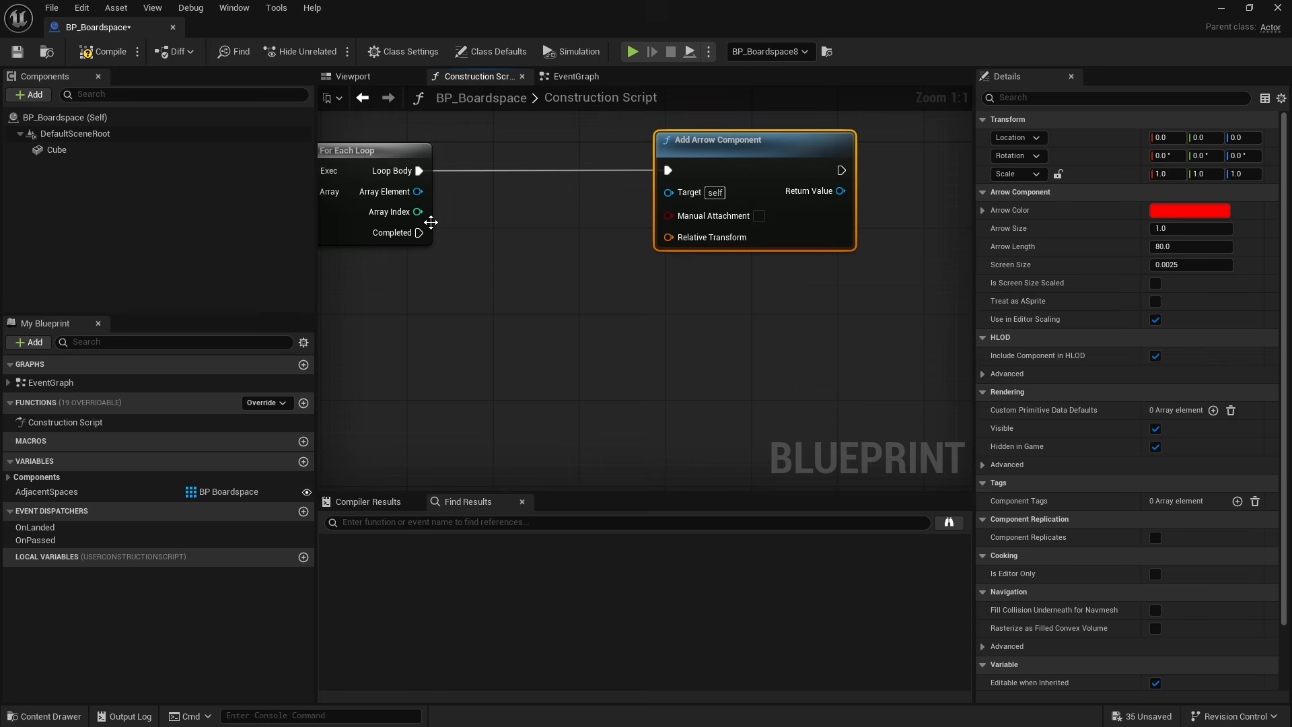
right_drag(431, 223, 496, 241)
drag(803, 210, 835, 210)
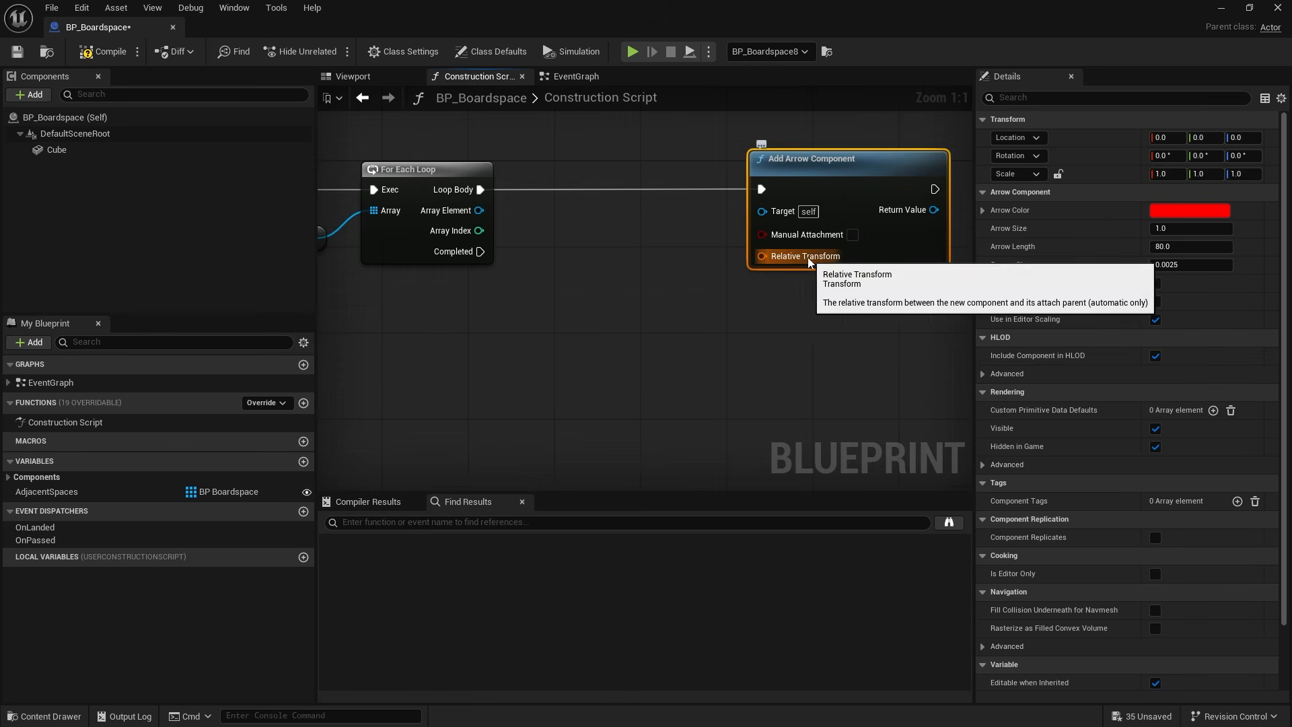
Step: Split the arrow node's Relative Transform struct pin and move the node farther from the loop
right_click(779, 260)
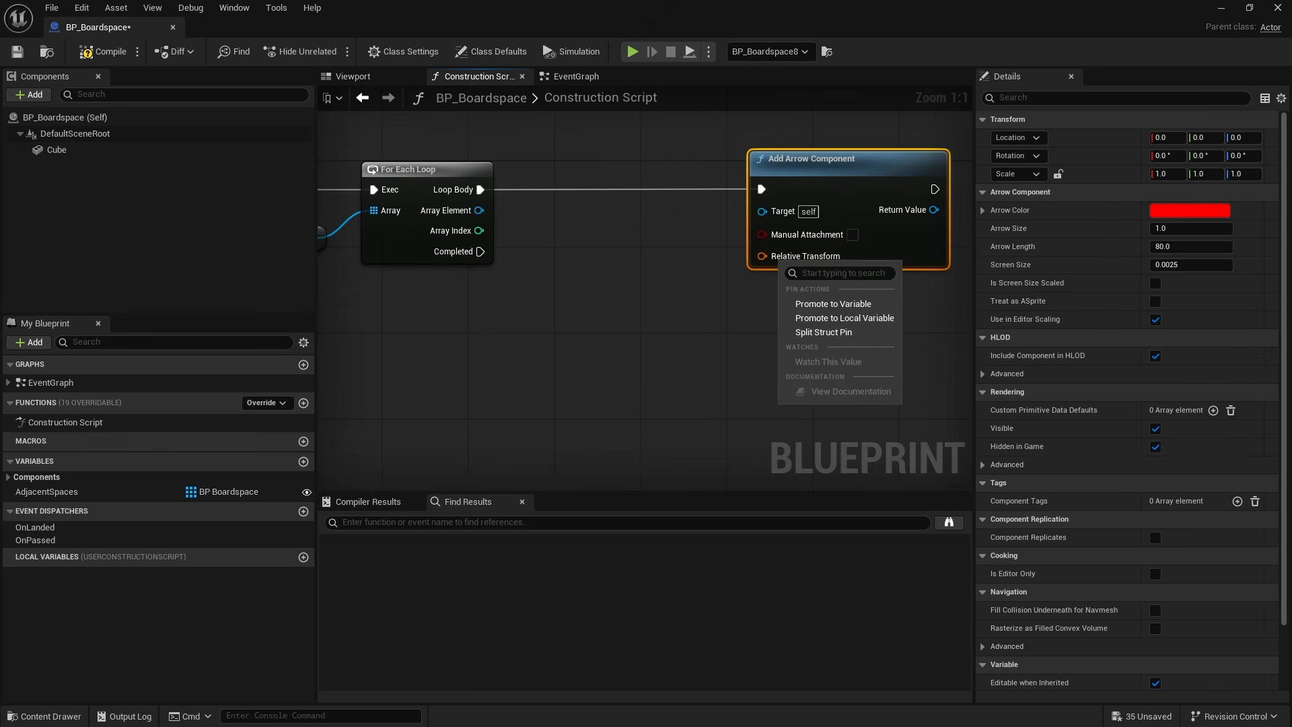
click(823, 333)
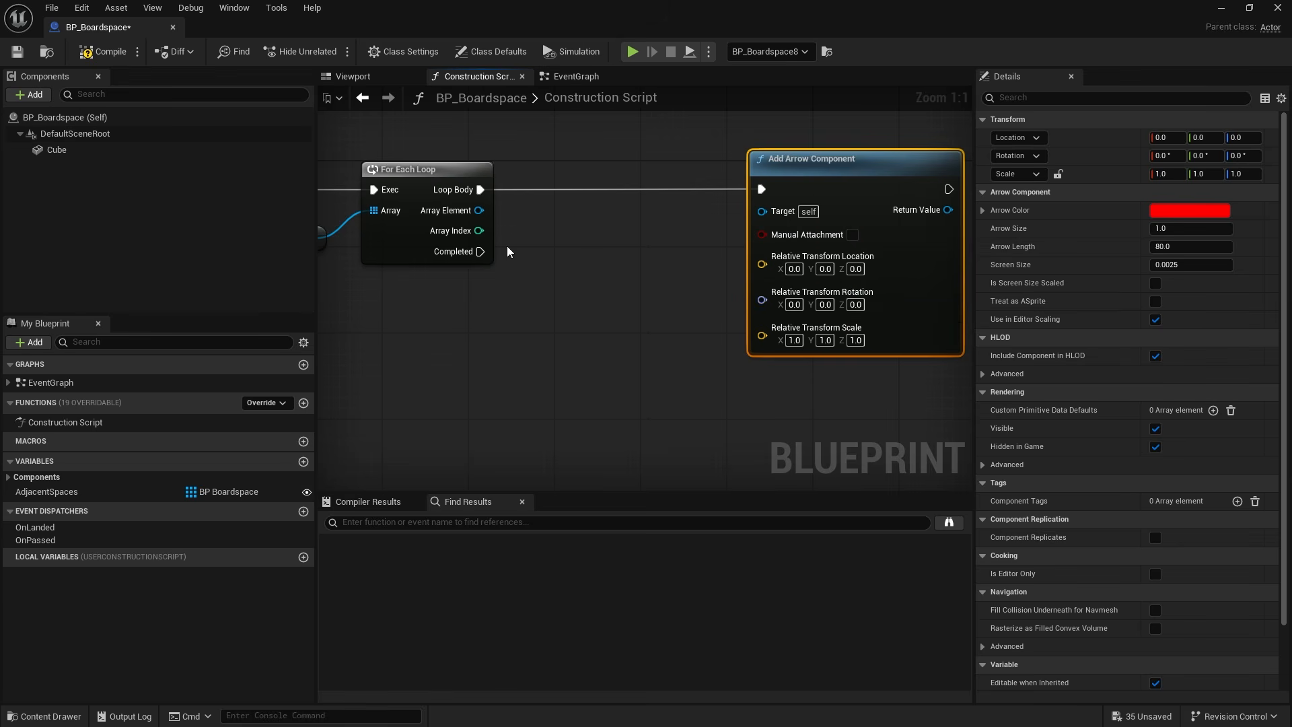
right_drag(562, 276, 589, 284)
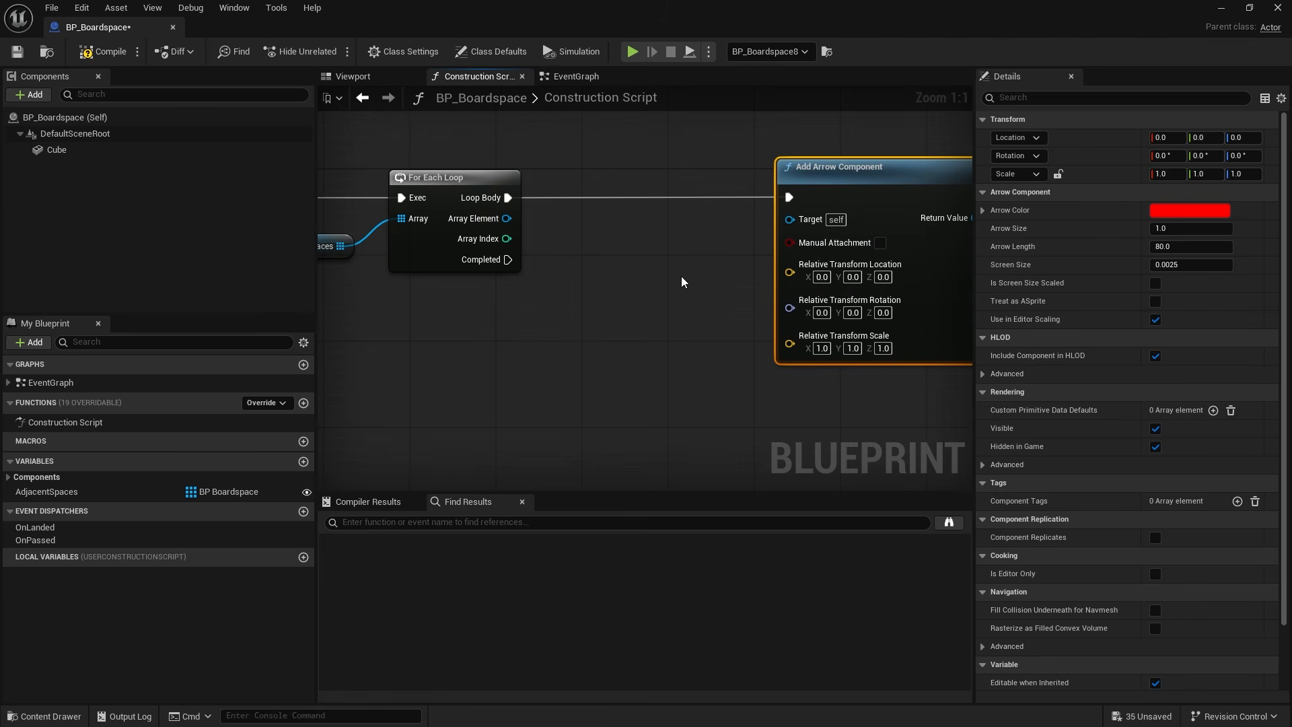
drag(859, 194, 890, 180)
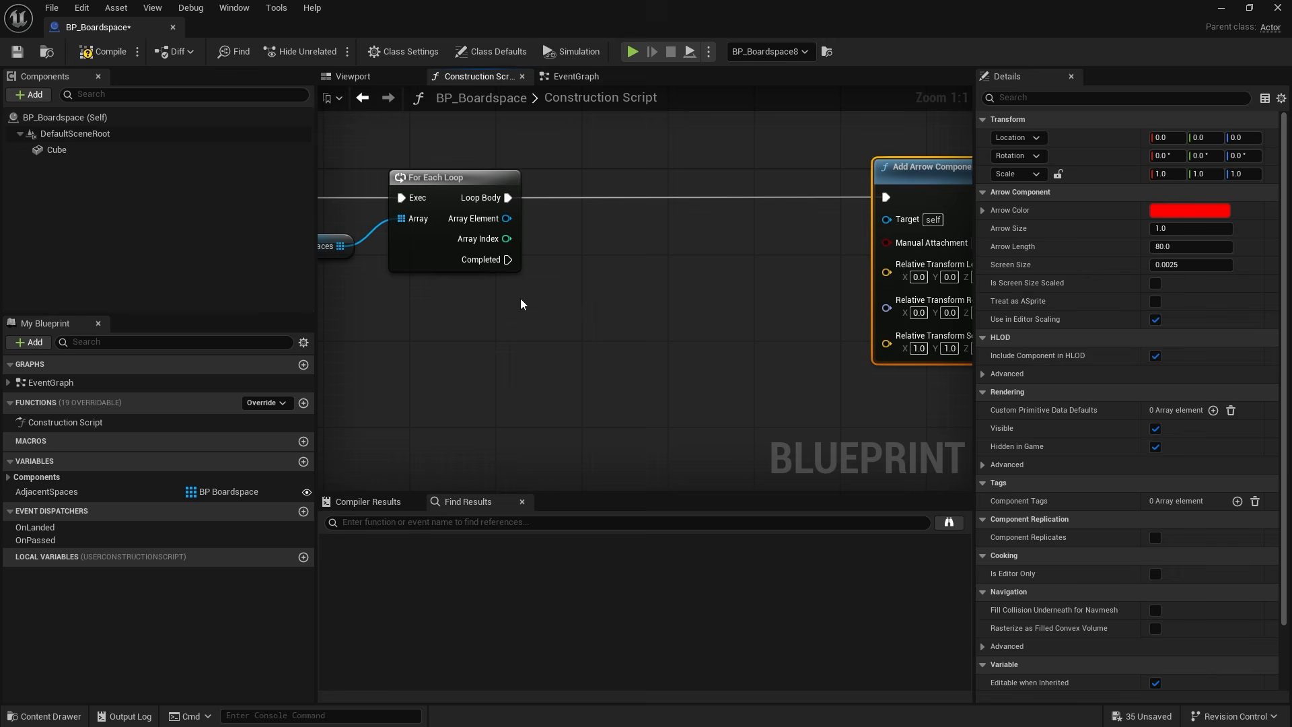
Step: Add a Get Actor Location node targeting the loop's Array Element
right_drag(507, 217, 562, 214)
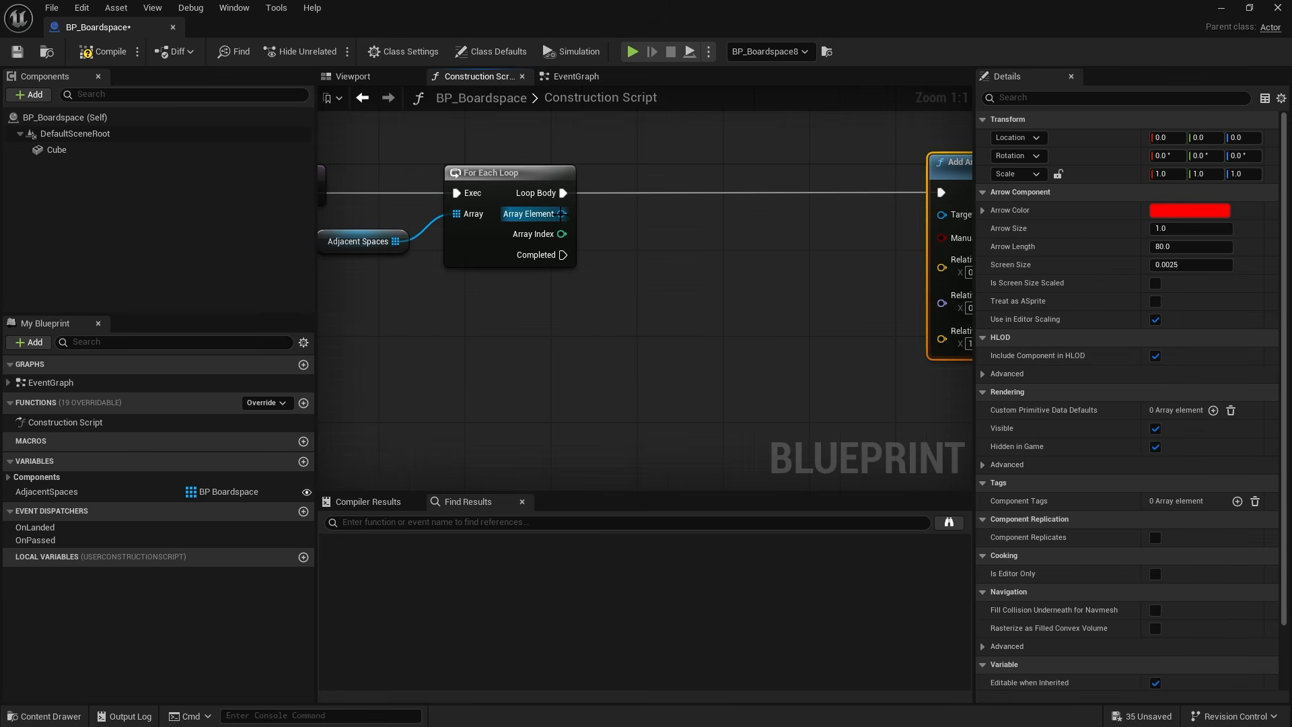
drag(562, 213, 637, 260)
text(get a)
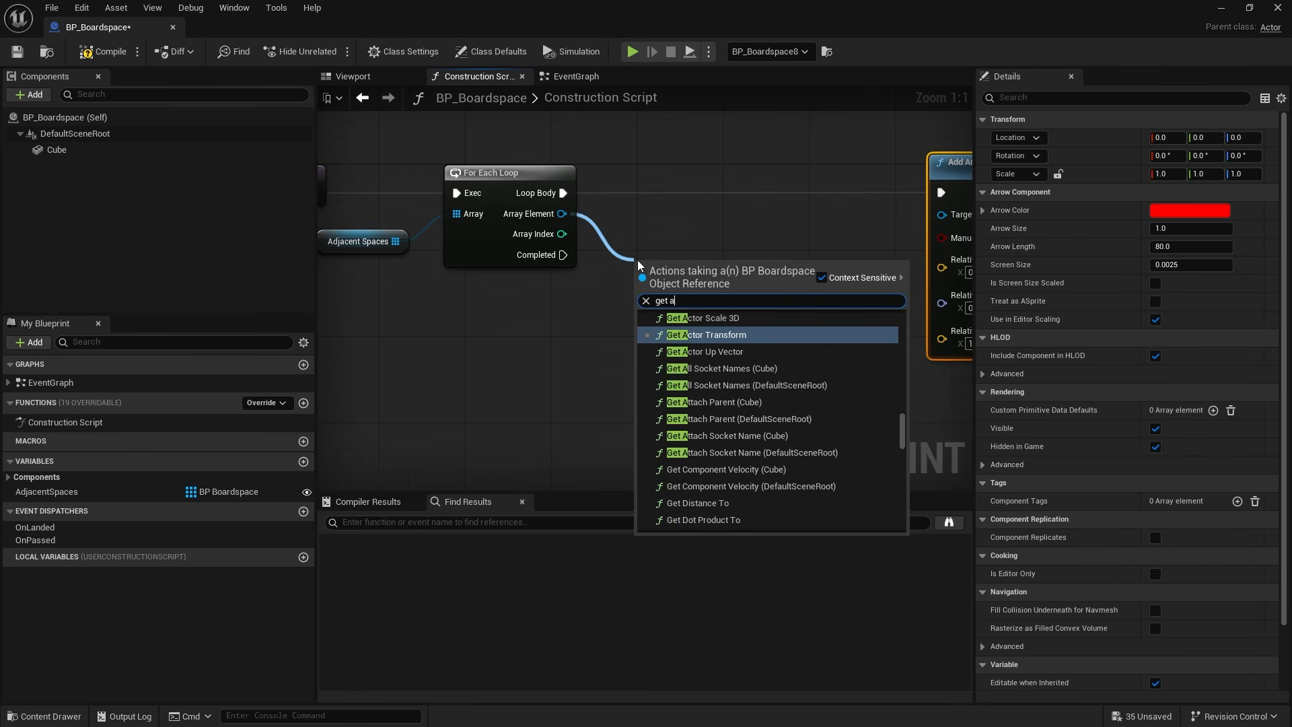
text(ctor loc)
key(Return)
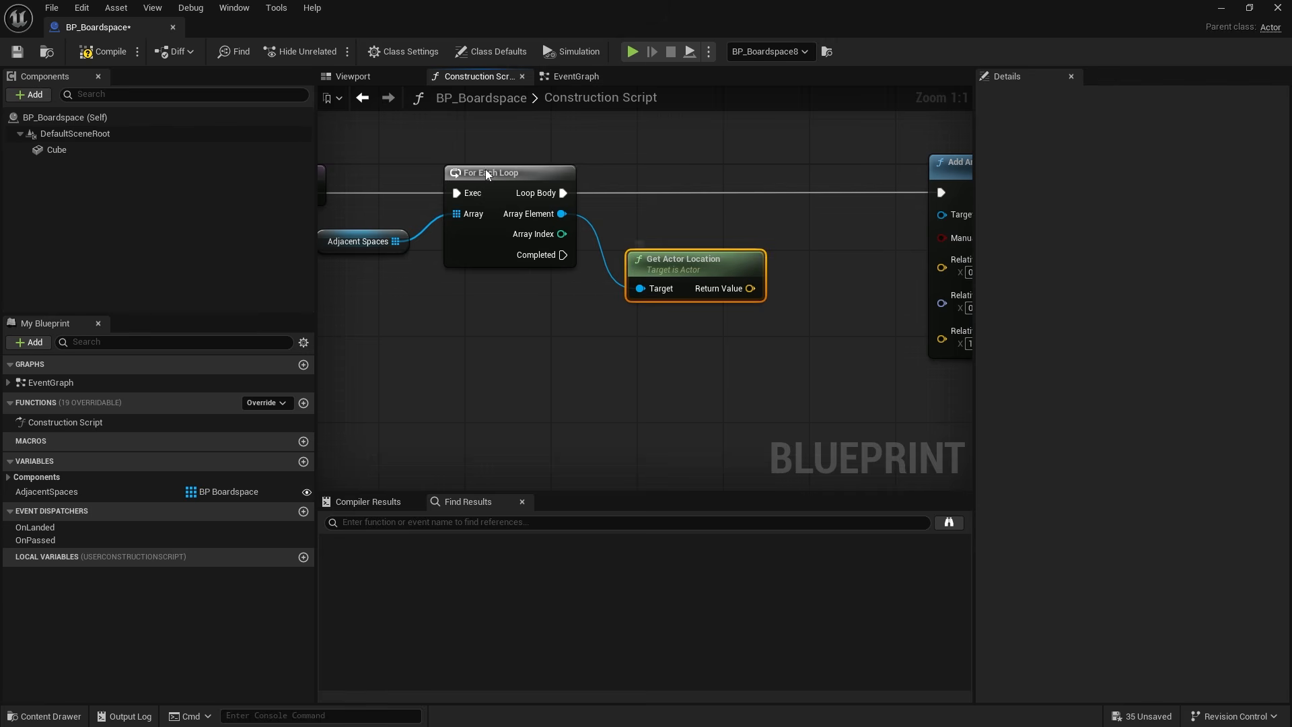
Step: Add a second Get Actor Location node targeting self below the For Each Loop
right_click(499, 391)
text(get actorl)
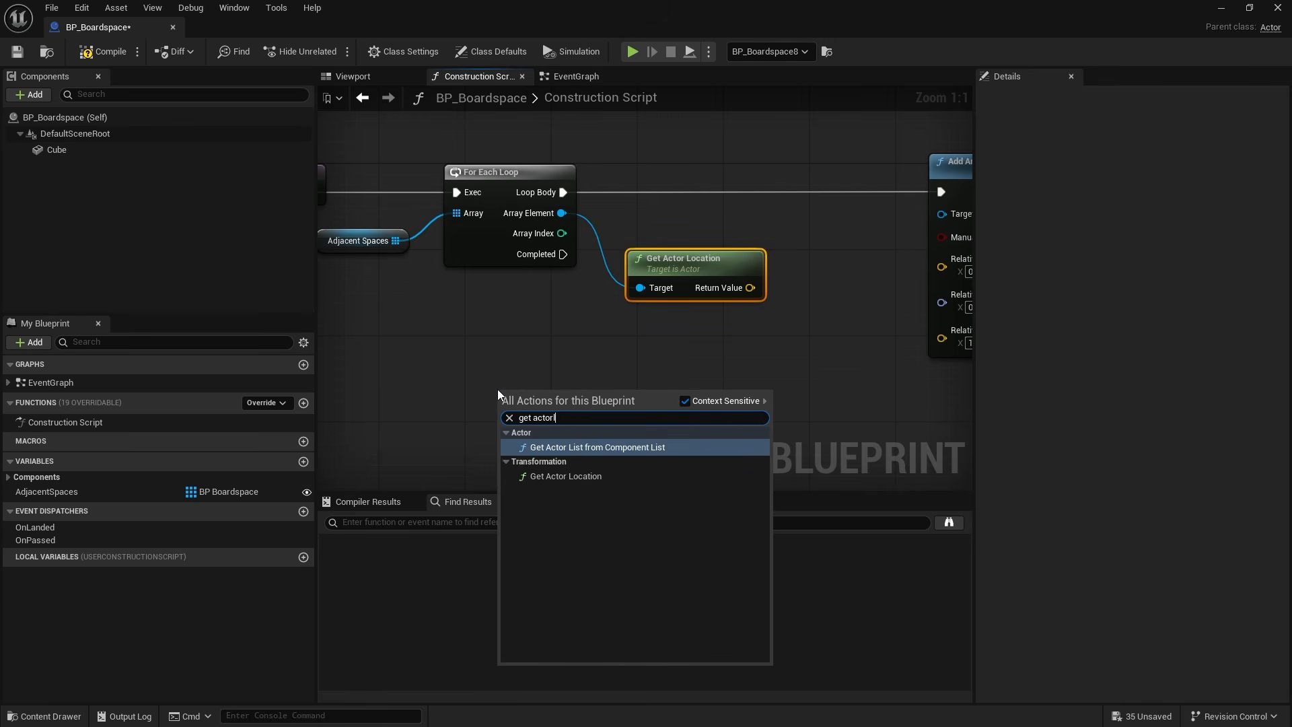
text(o)
key(Return)
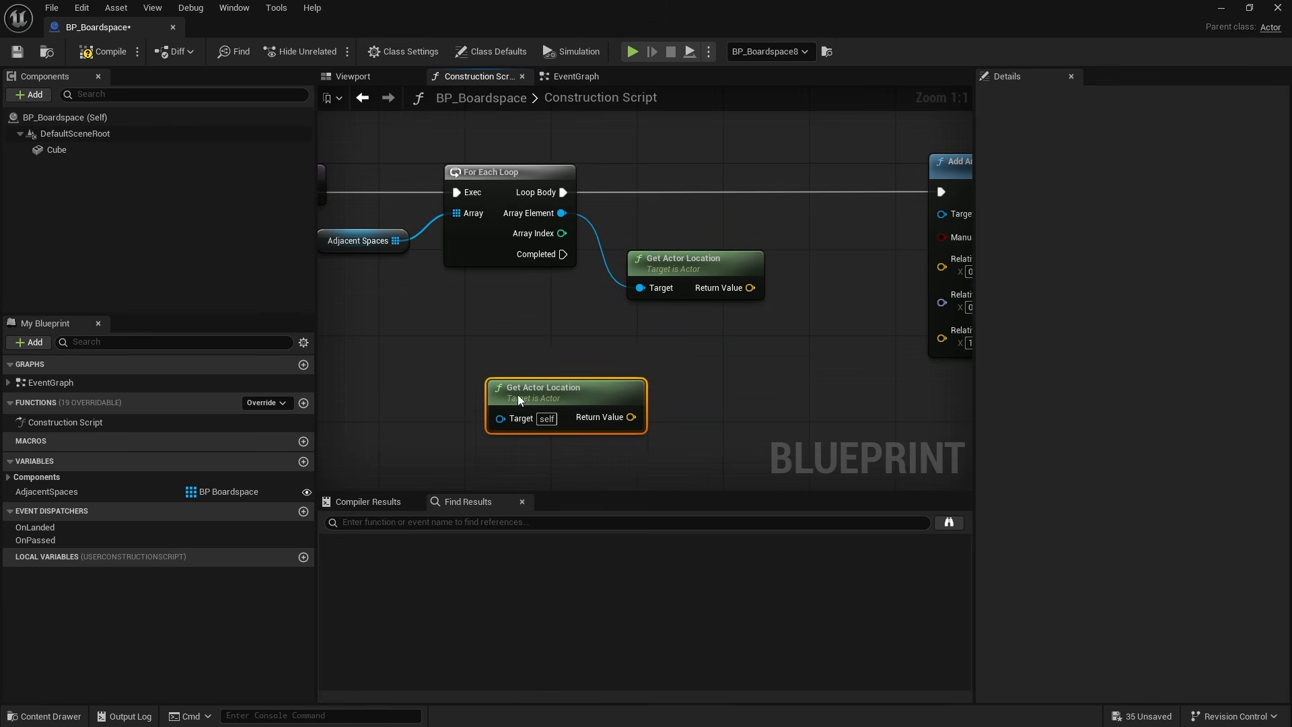
drag(518, 401, 508, 399)
Step: Add Find Look at Rotation with self's location as Start and the array element's location as Target, and group it with the location nodes
right_drag(705, 337, 613, 343)
drag(486, 410, 592, 417)
text(fi)
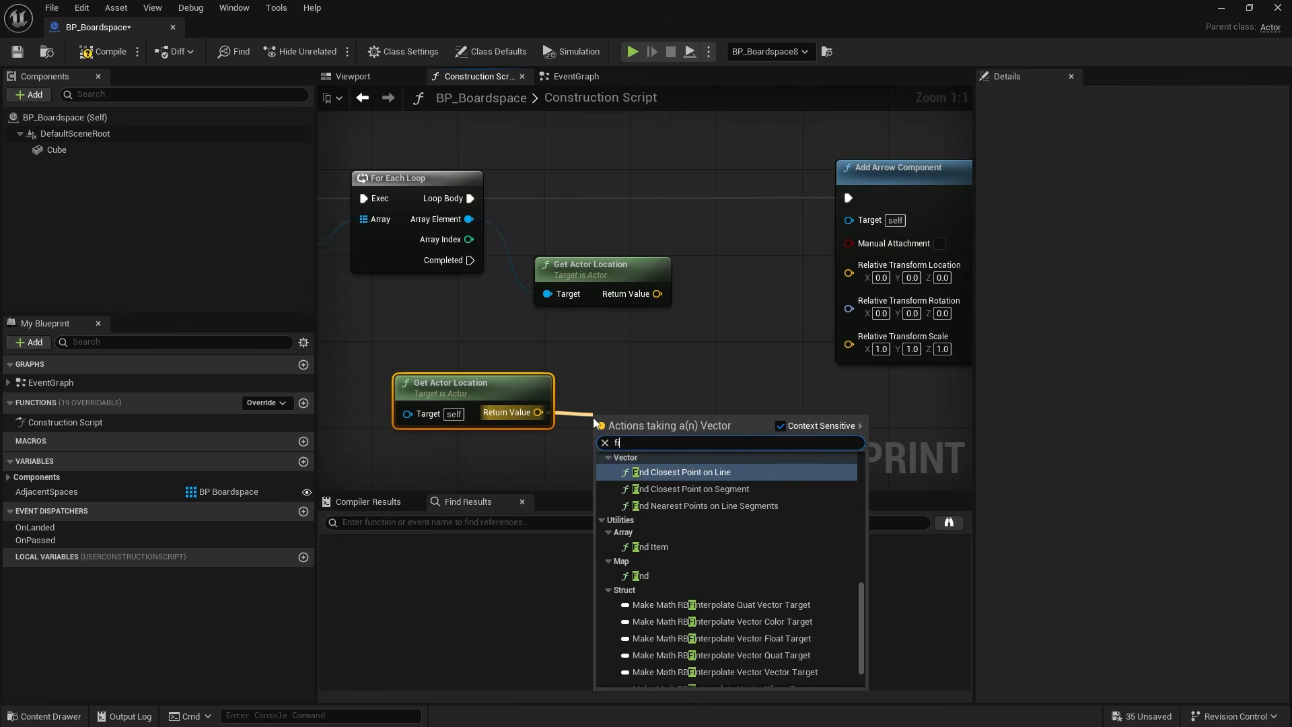
text(d)
key(BackSpace)
text(ndloo)
key(Return)
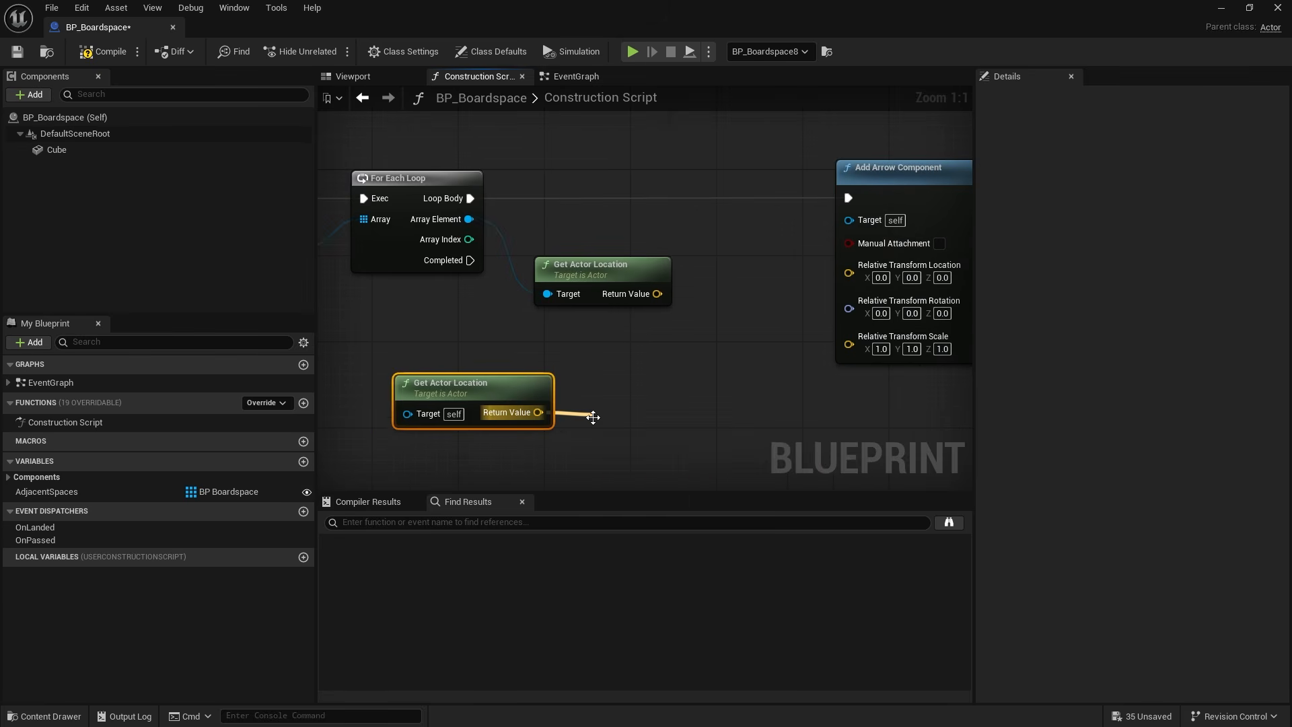
drag(601, 455, 653, 297)
drag(529, 382, 573, 360)
drag(643, 415, 643, 318)
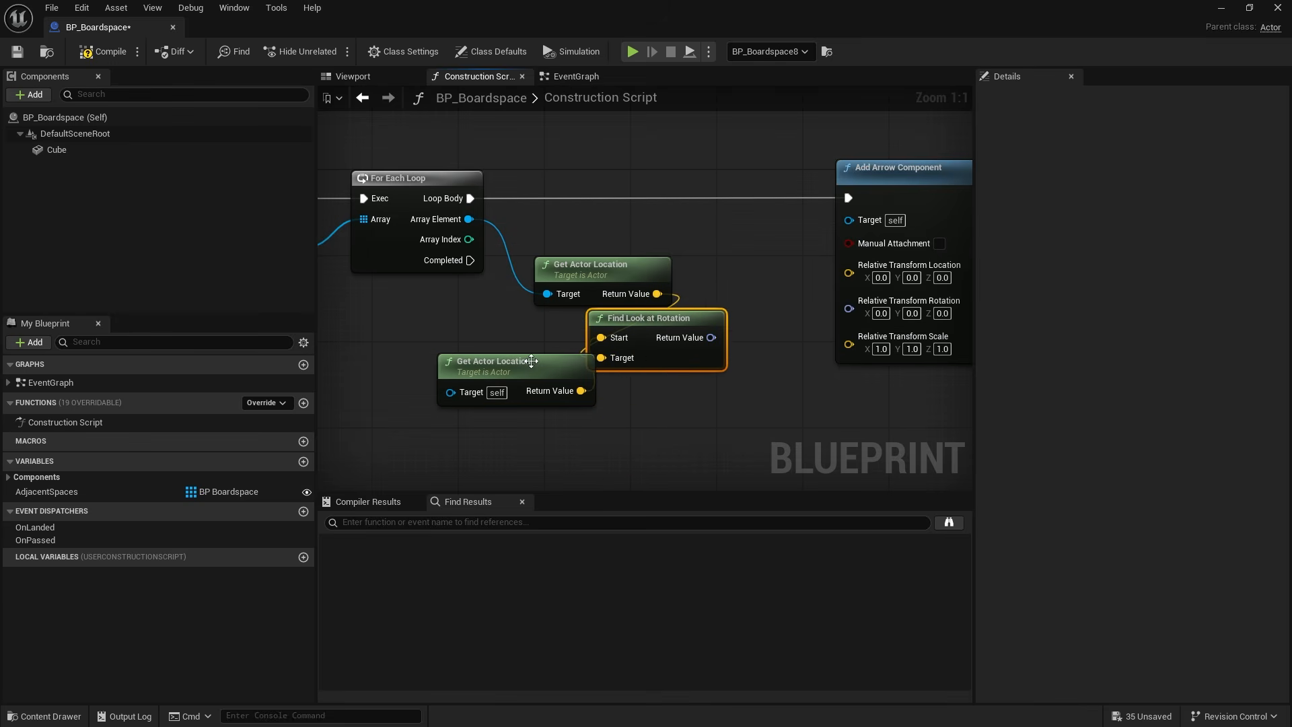
Step: Connect the Find Look at Rotation result to the arrow's Relative Transform Rotation and compile the blueprint
drag(532, 361, 521, 394)
drag(710, 346, 849, 309)
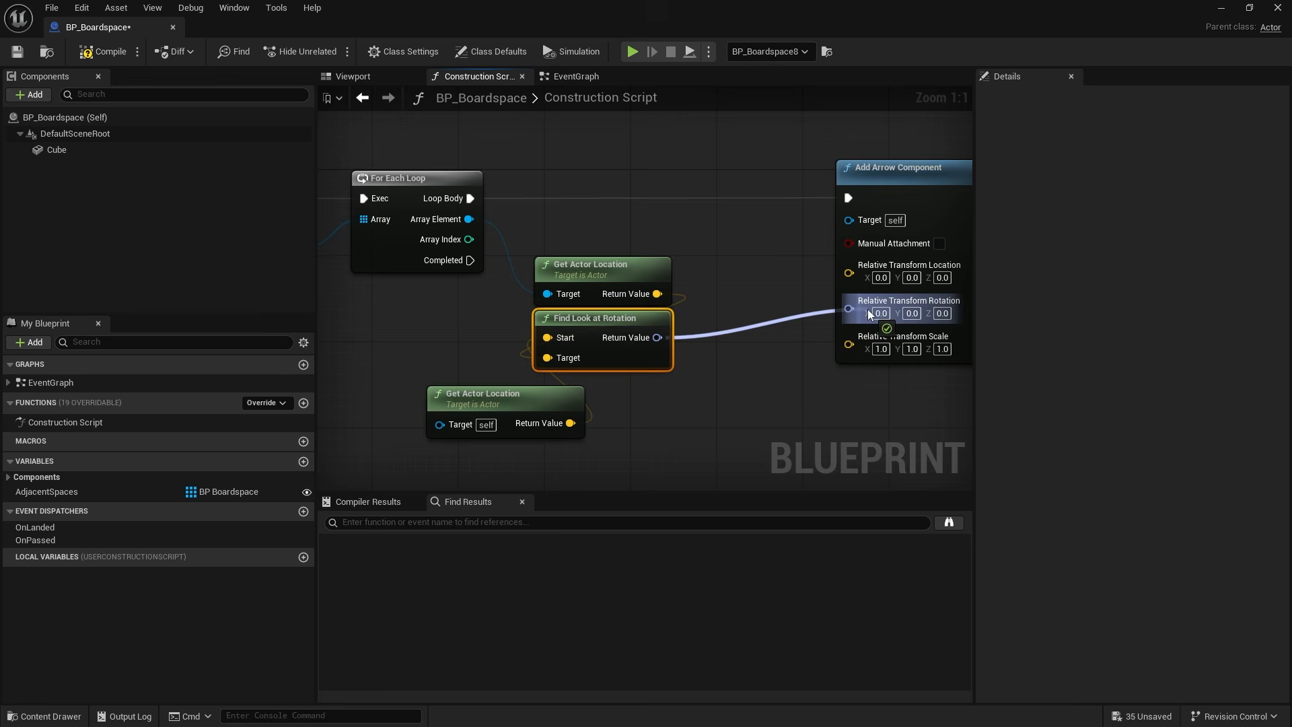
right_drag(835, 317, 673, 312)
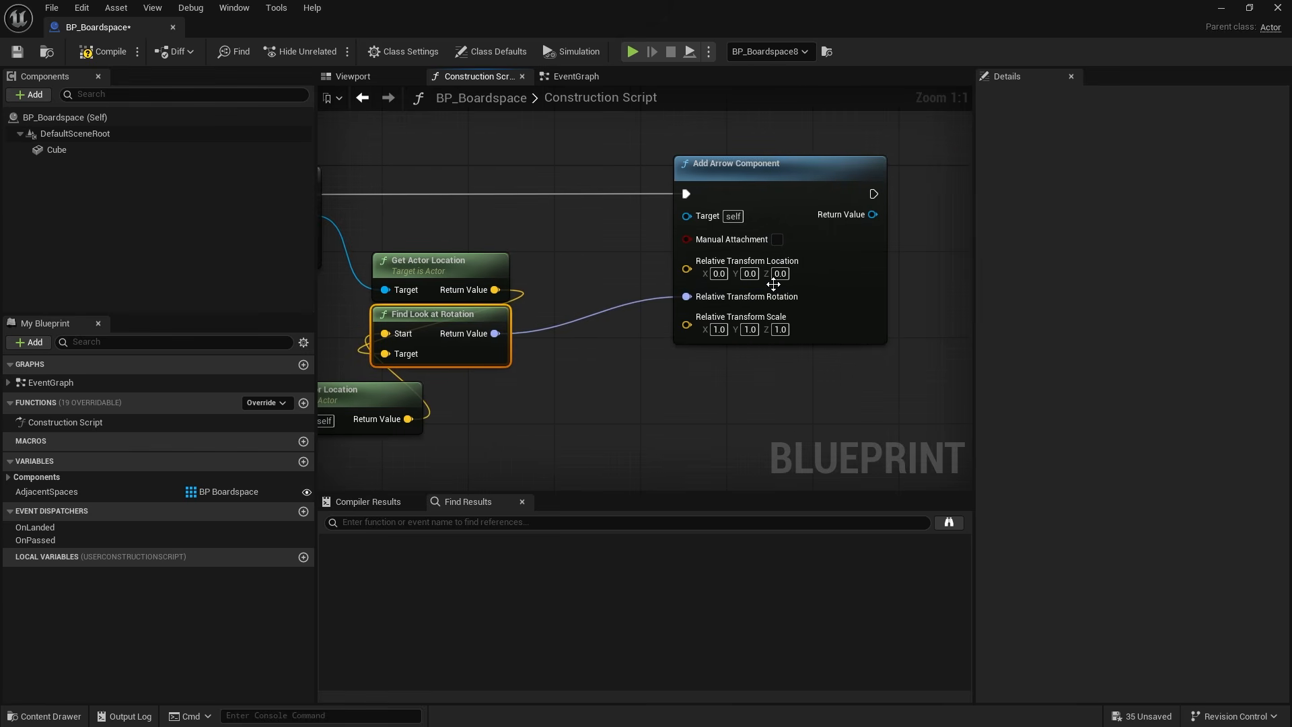
click(96, 52)
Step: Return to the level and examine the arrows' directions on the board spaces
click(1221, 9)
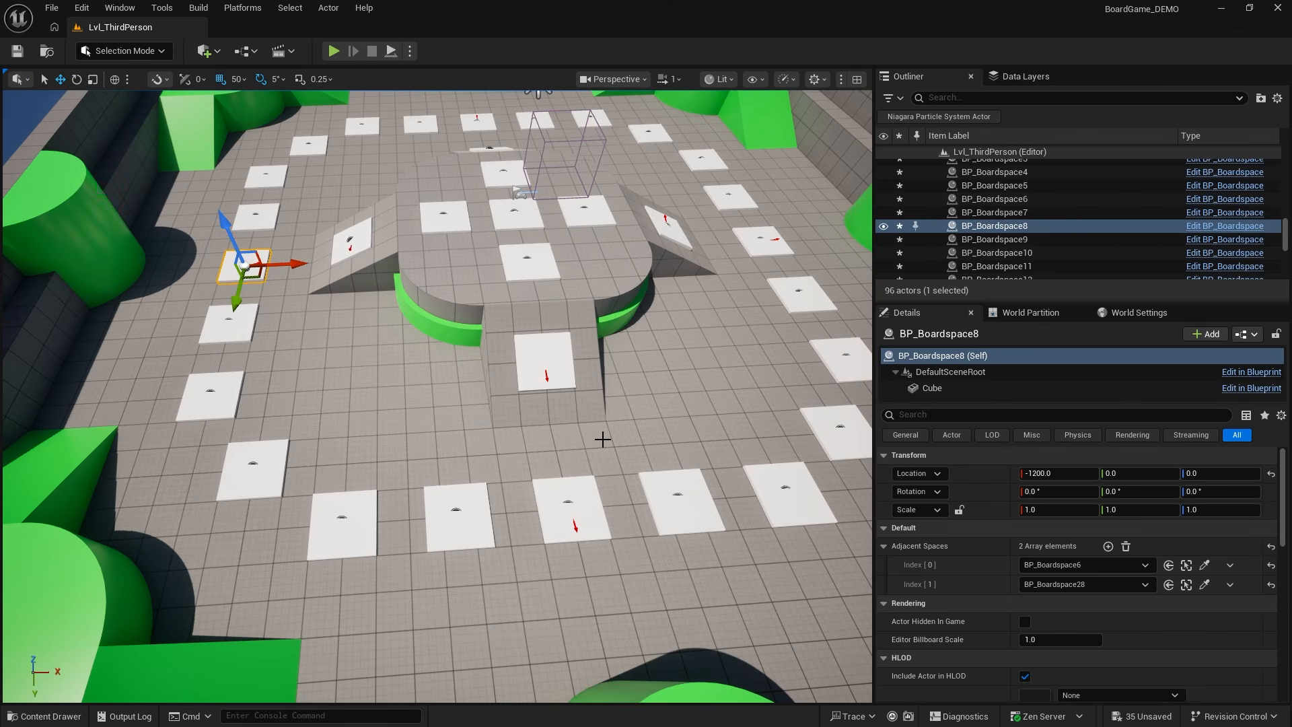
key(w)
right_drag(603, 440, 592, 316)
key(w)
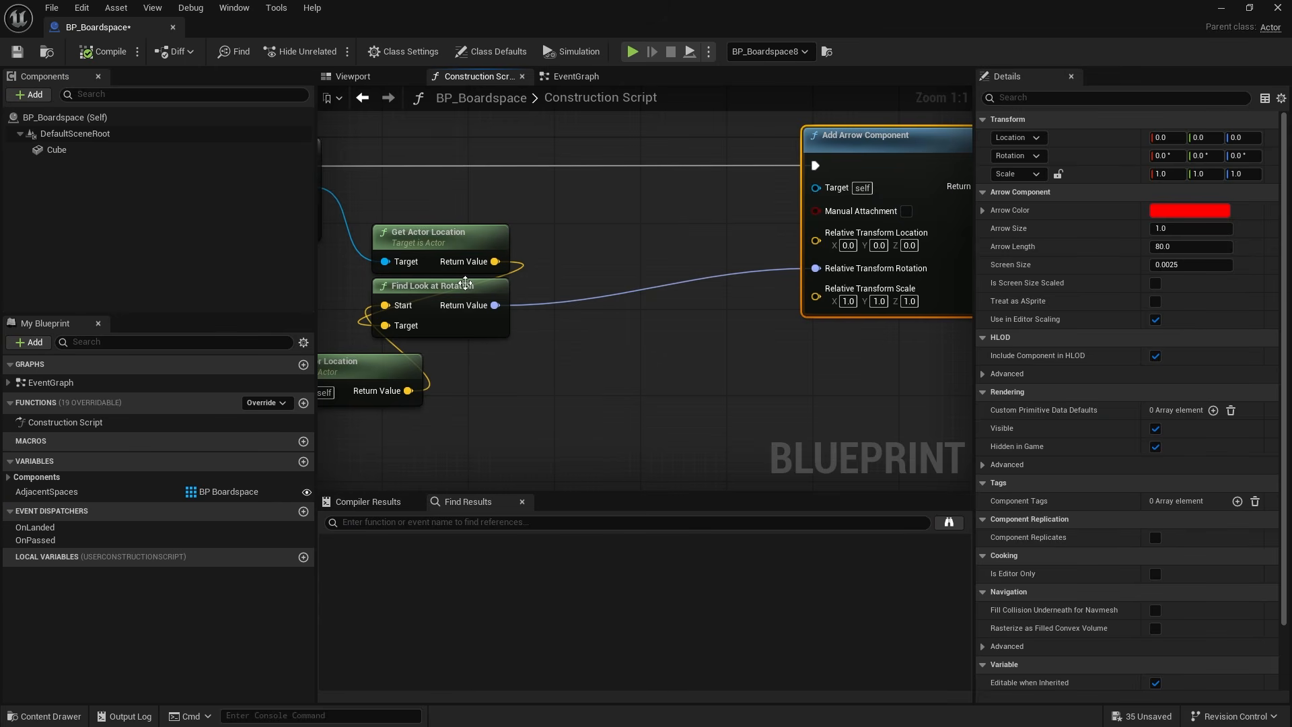
Step: Insert an Inverse Transform Rotation node between Find Look at Rotation's result and the arrow's Relative Transform Rotation
drag(466, 283, 466, 294)
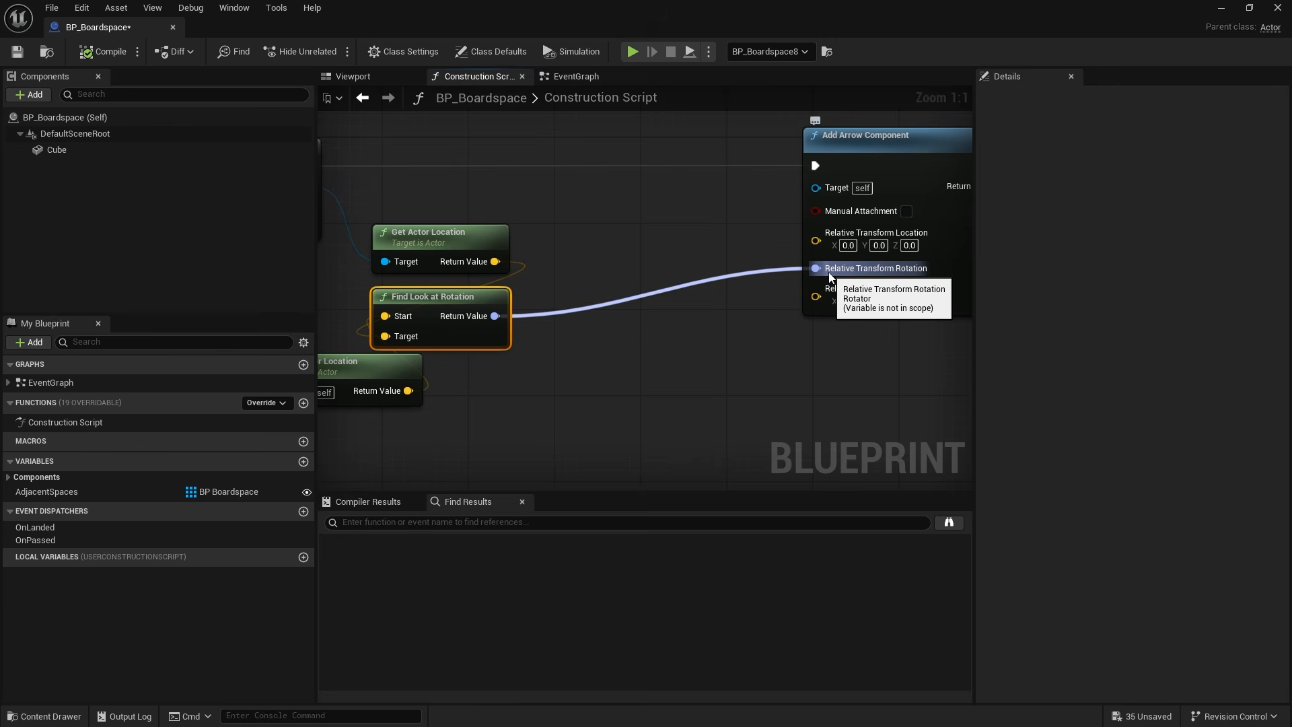
drag(496, 316, 596, 354)
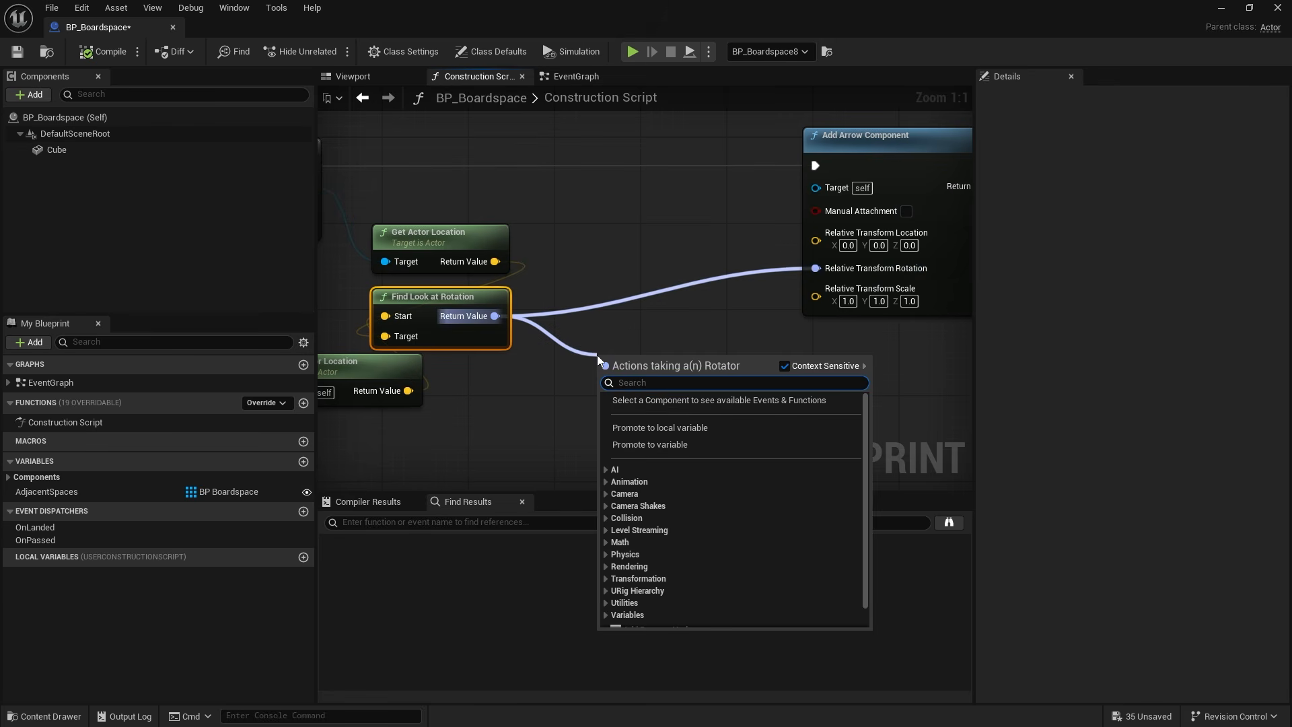
text(transform)
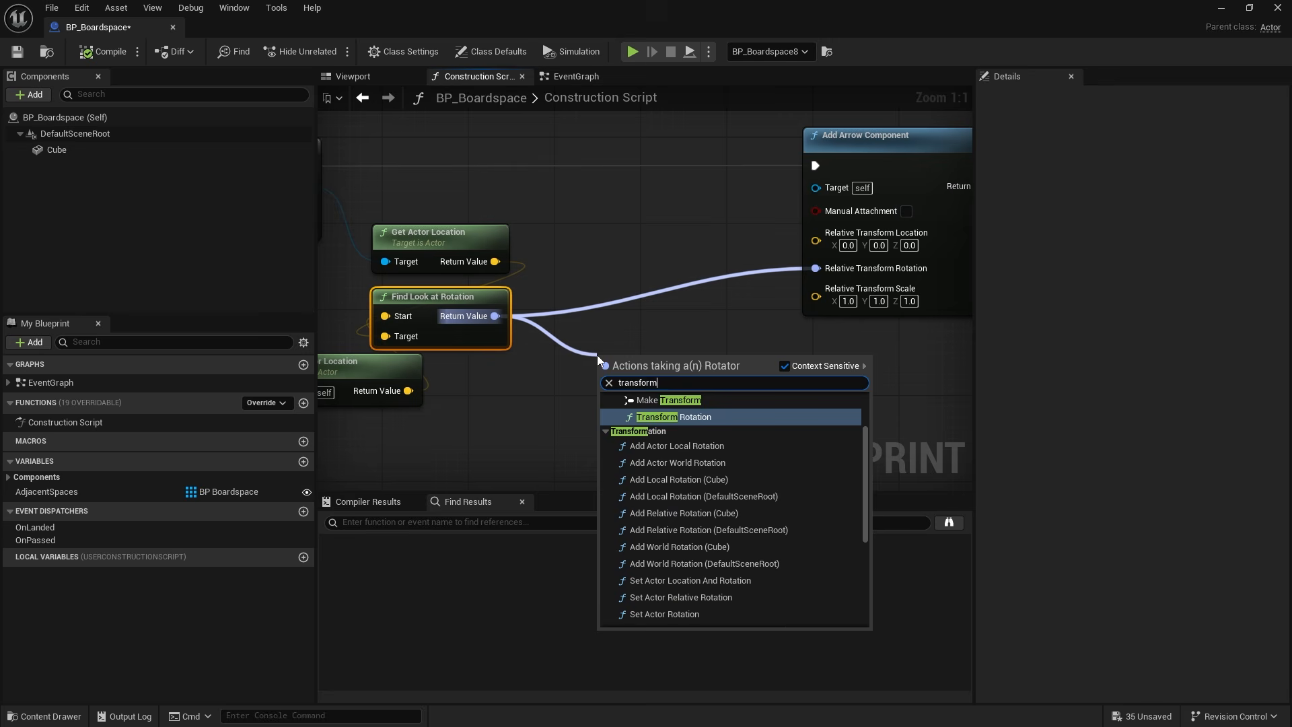
scroll(693, 463, up, 1)
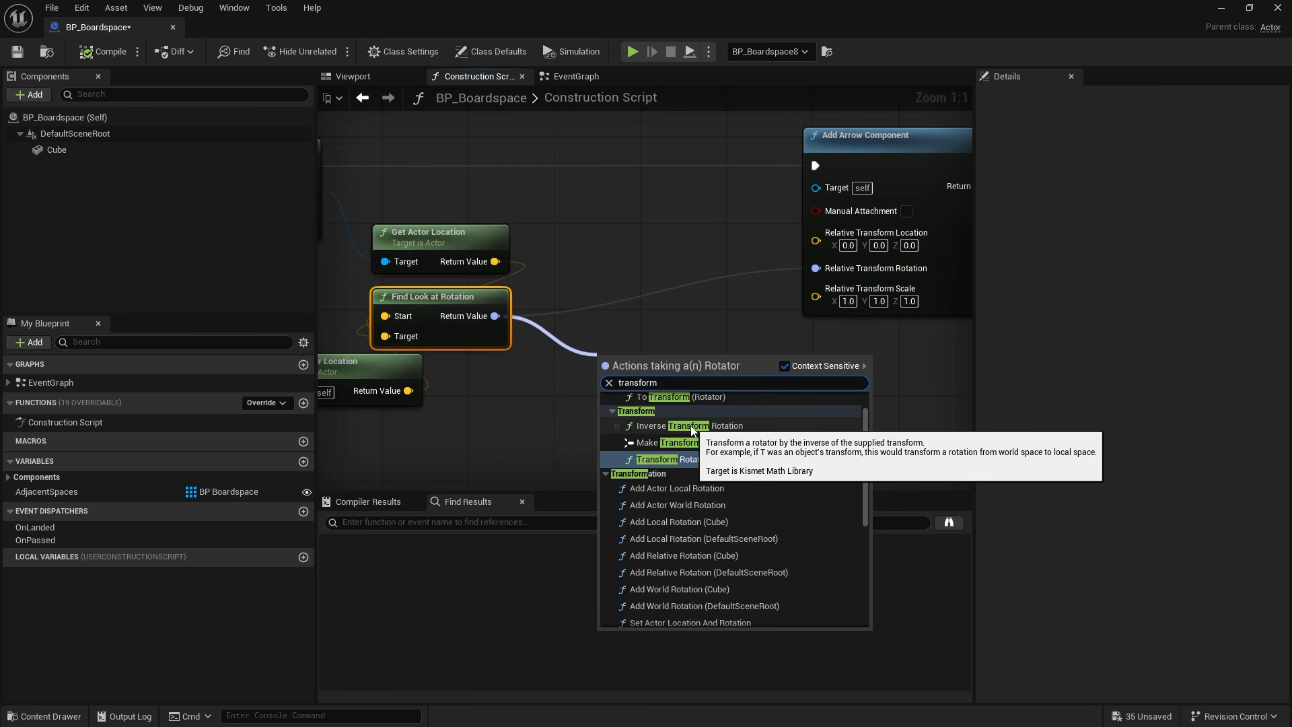
click(692, 428)
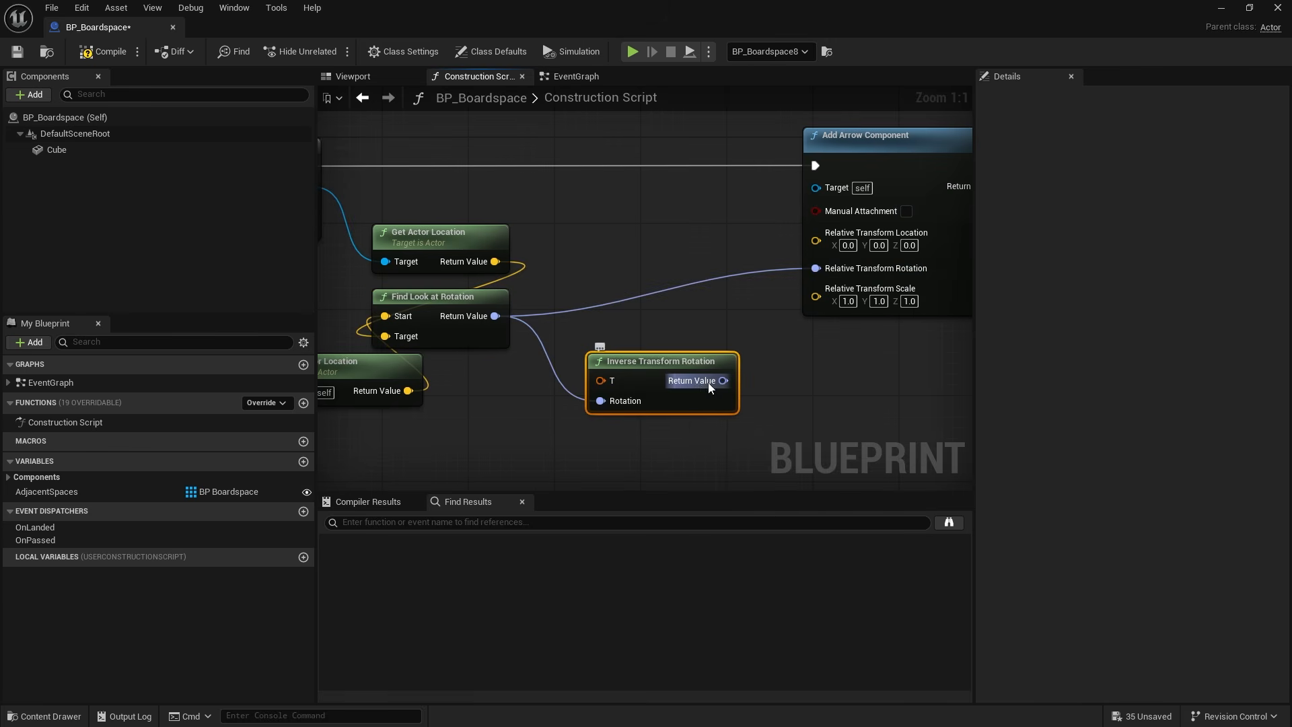
drag(722, 381, 816, 268)
Step: Feed a Get Actor Transform of self into the inverse rotation's T input, compile, and check the arrows in the level
drag(609, 384, 572, 193)
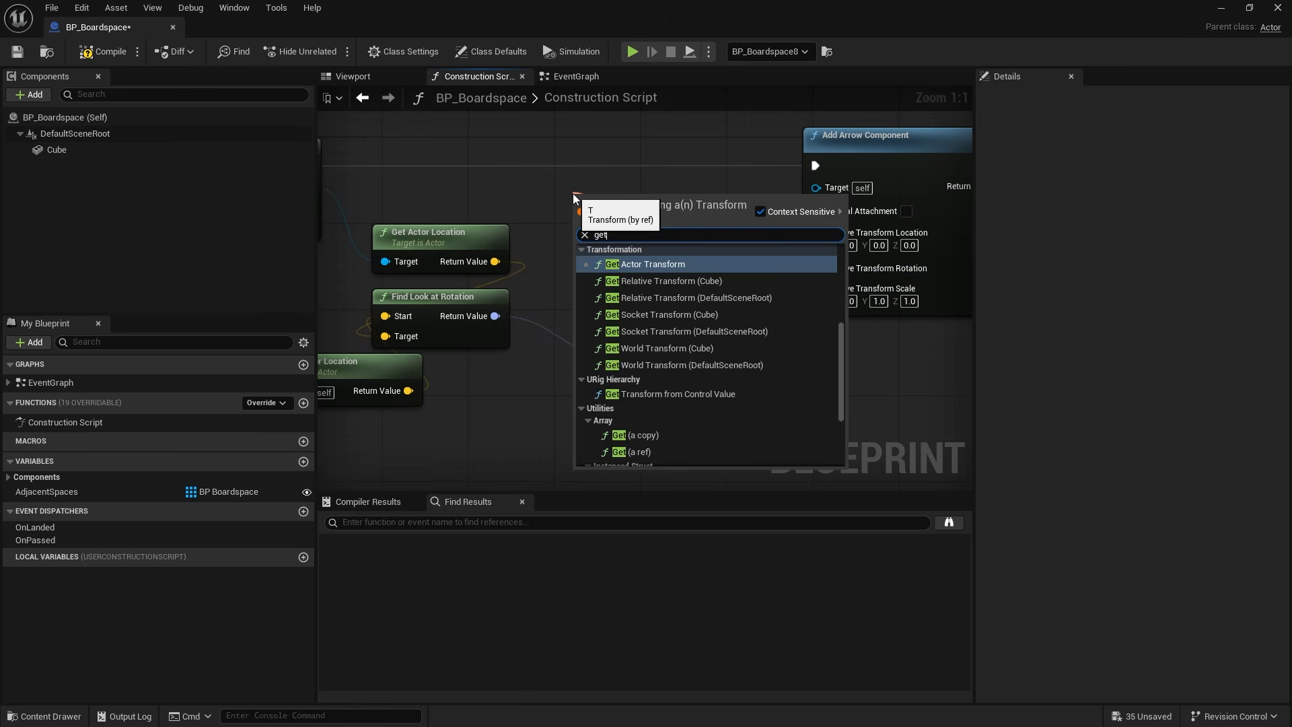
text(get act)
key(Return)
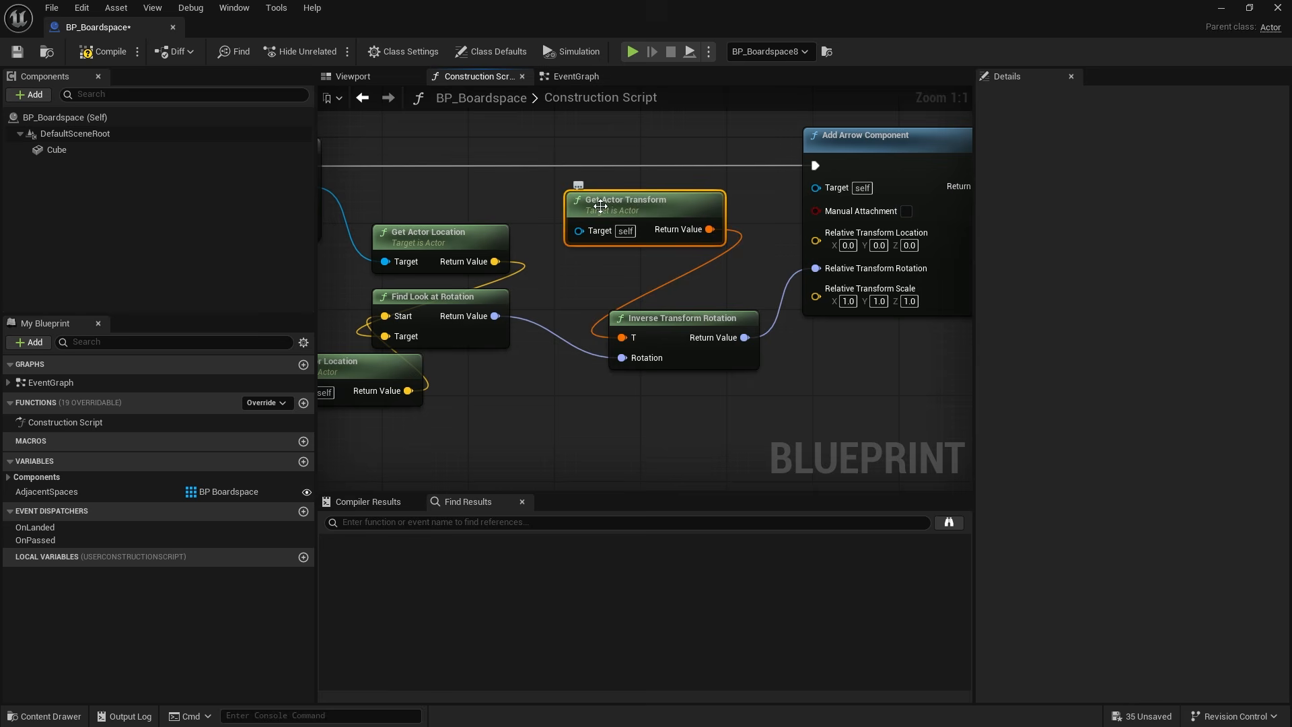
drag(604, 218, 490, 433)
click(102, 52)
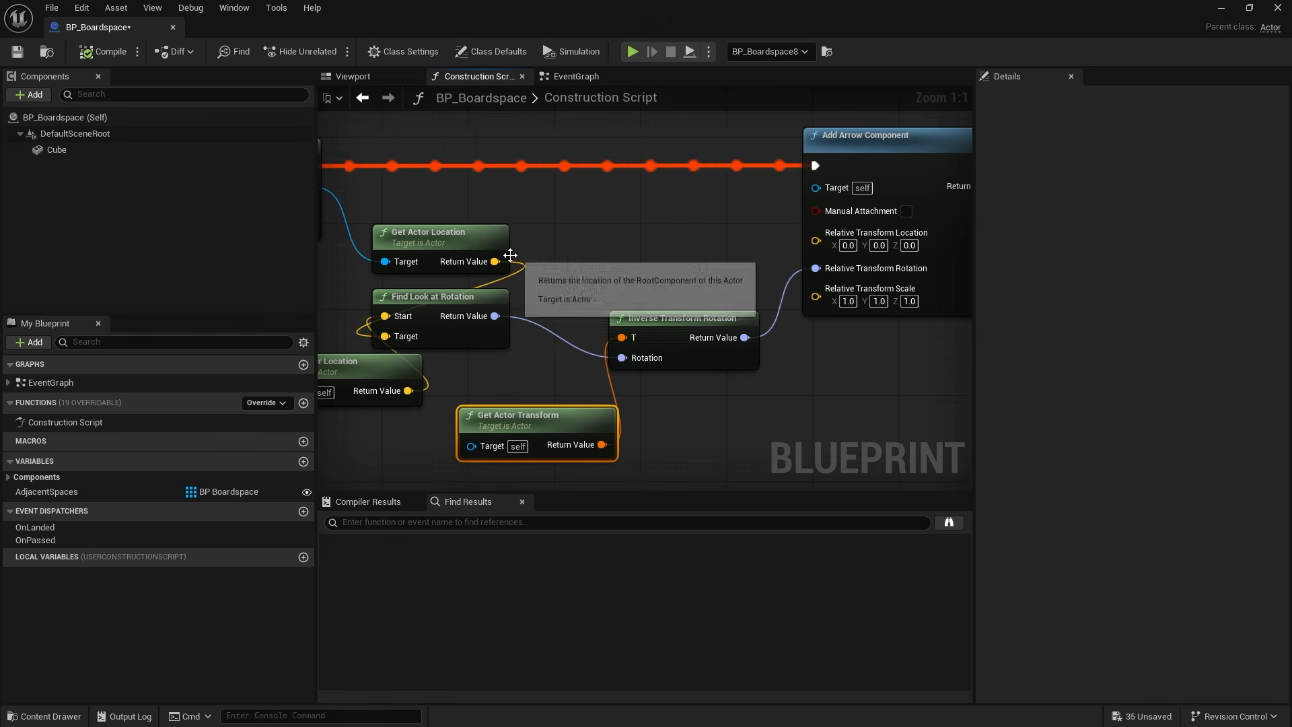
click(1224, 10)
right_drag(495, 416, 519, 308)
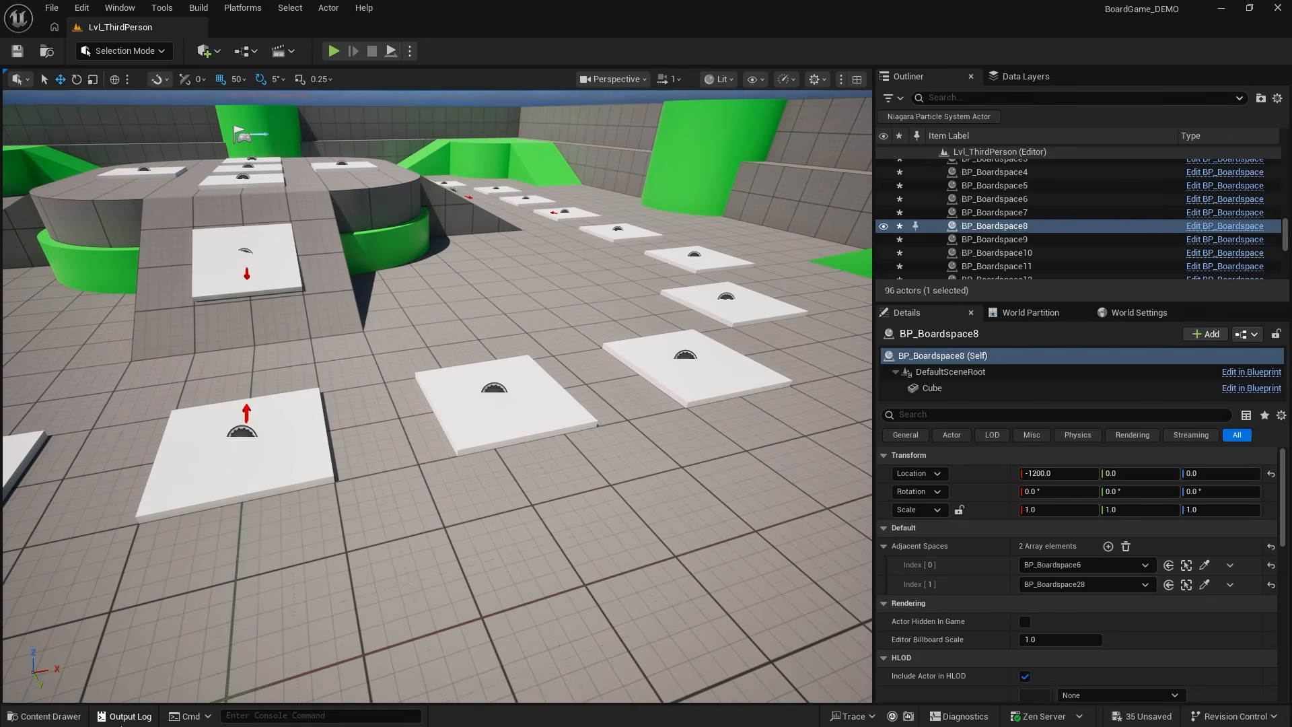
Step: Reopen the BP_Boardspace blueprint, set the arrow component's Relative Transform Location Z to 30, and compile
key(ctrl+space)
double_click(397, 485)
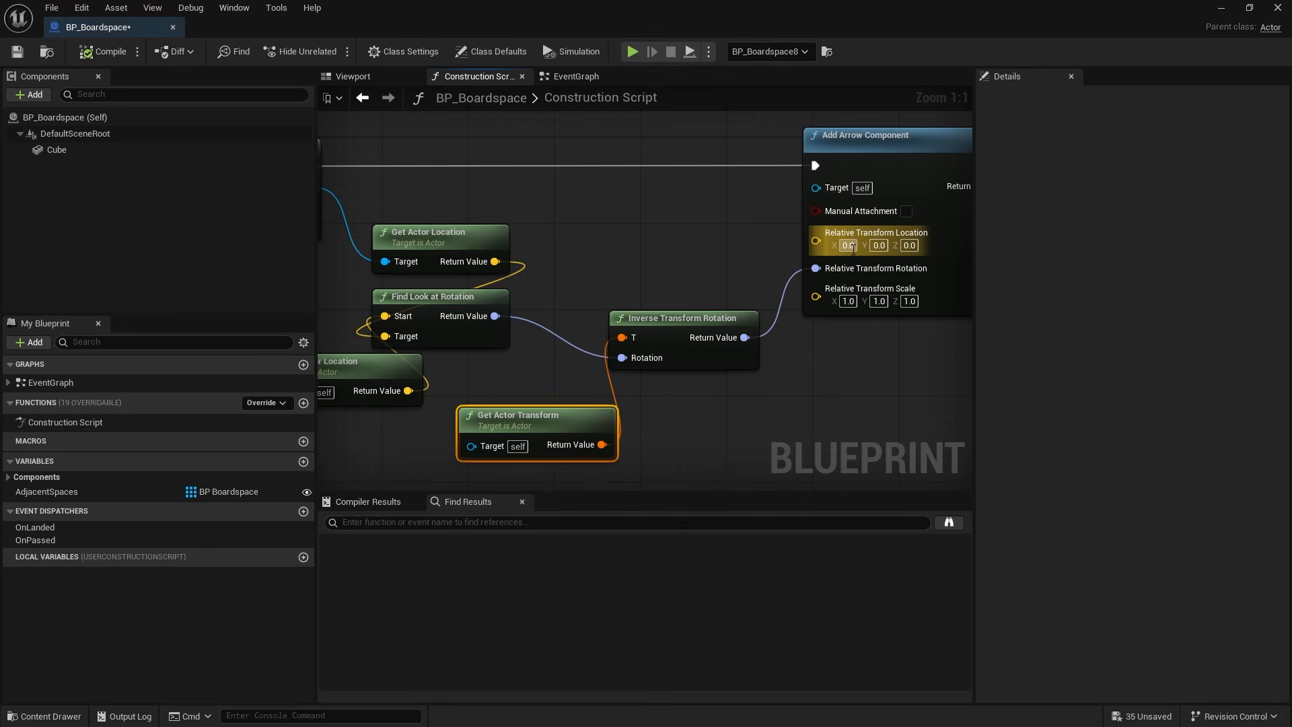
click(910, 245)
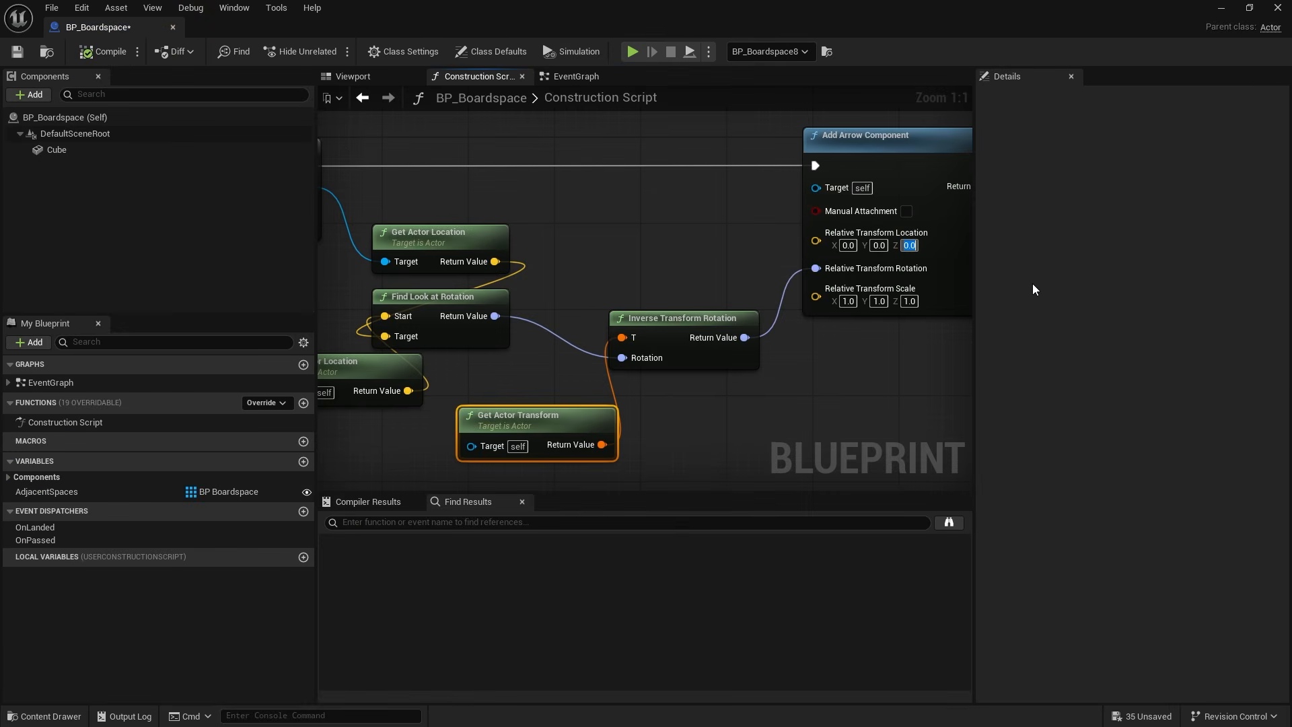
text(30)
key(Return)
click(113, 54)
Step: Return to the level and examine the arrows' height and directions across all board spaces, including the branching ones
click(1223, 9)
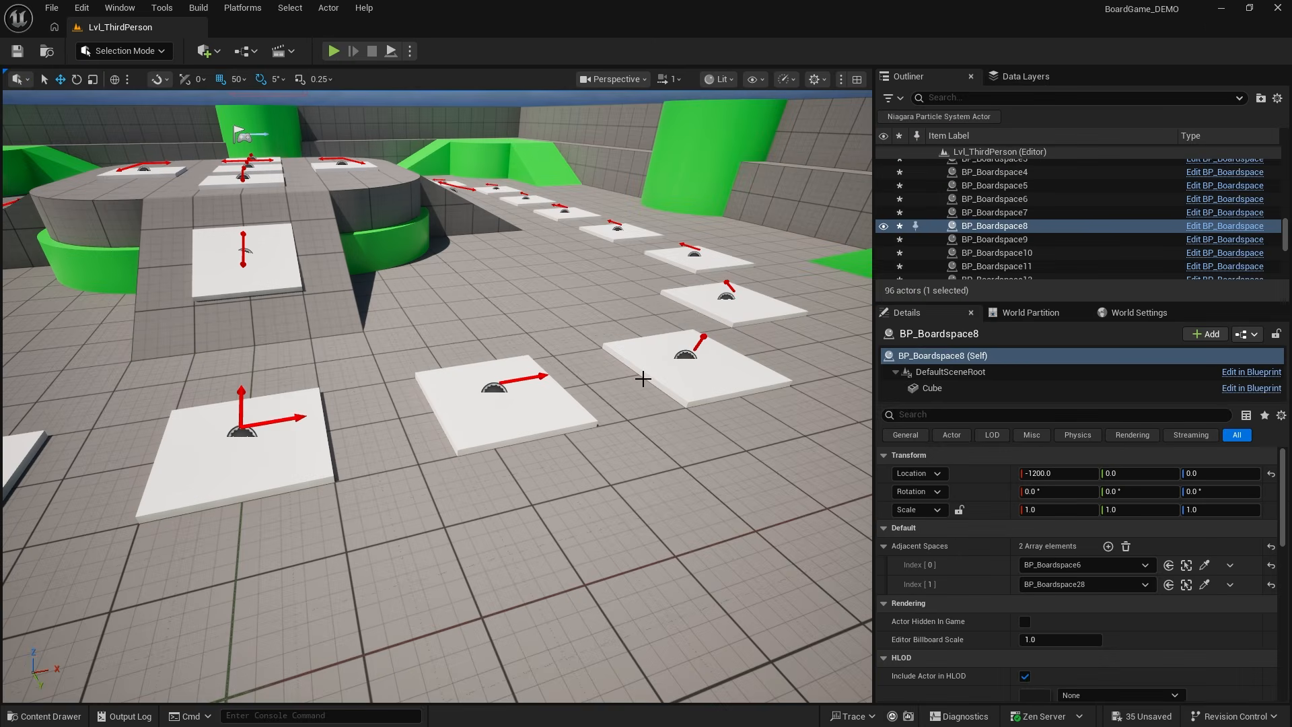
right_drag(642, 379, 412, 450)
key(w)
key(s)
key(w)
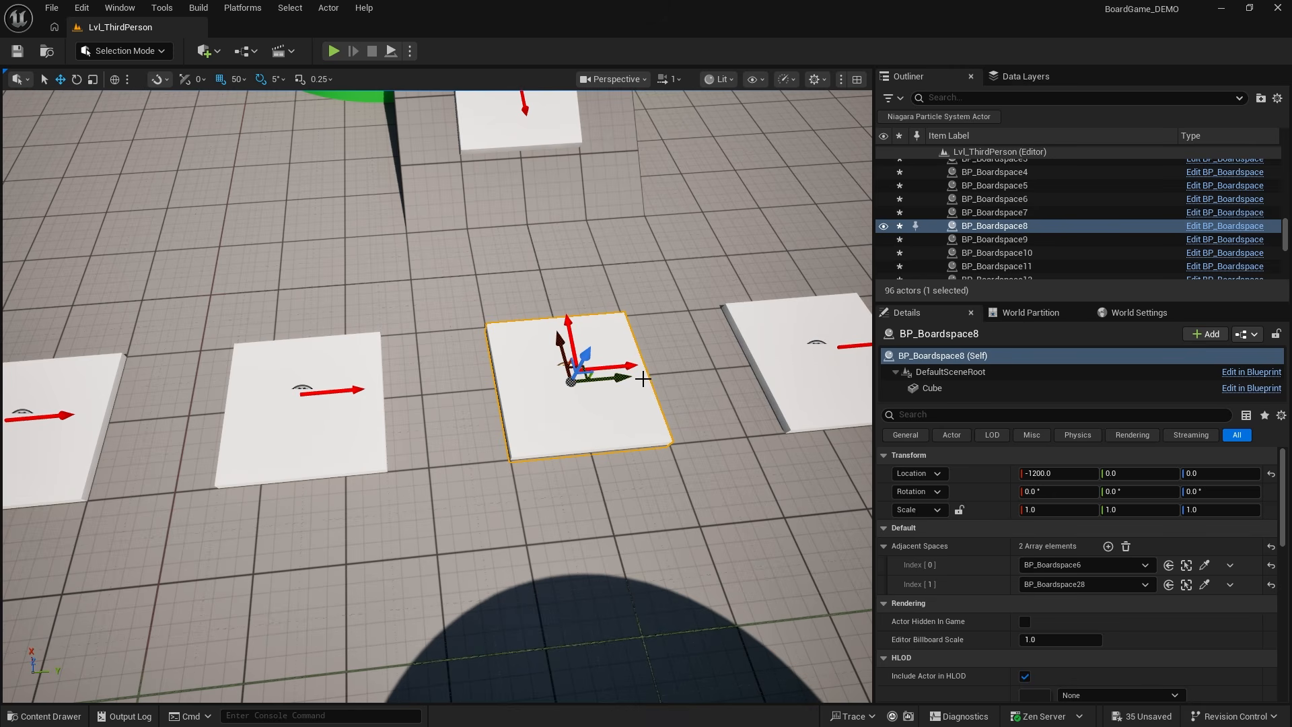
right_drag(481, 303, 367, 253)
key(s)
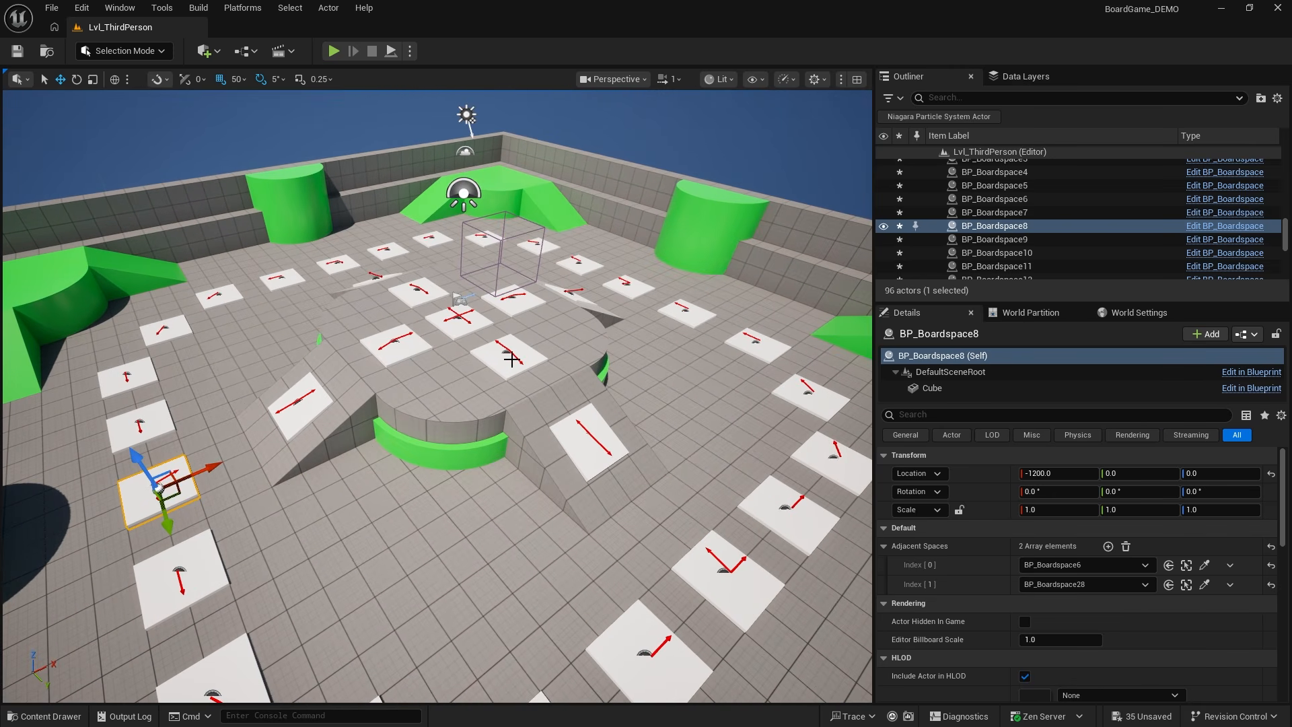
right_drag(511, 360, 438, 397)
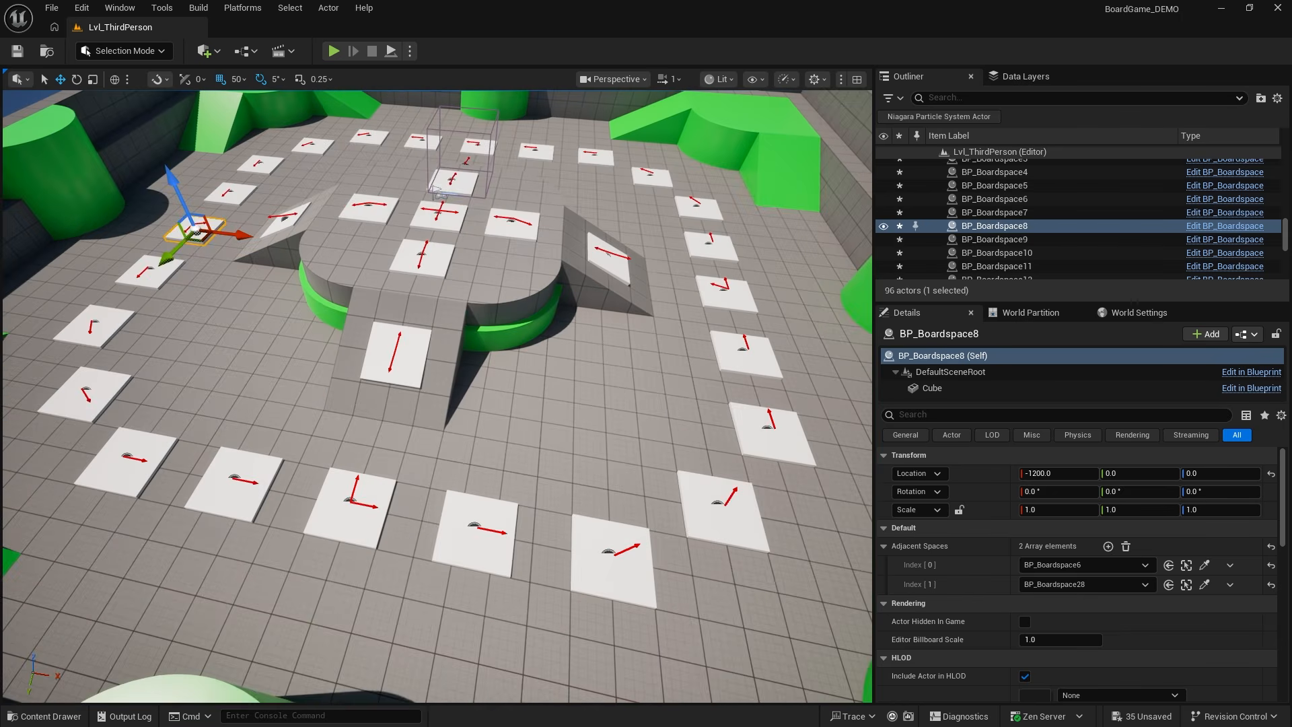
right_drag(623, 450, 628, 449)
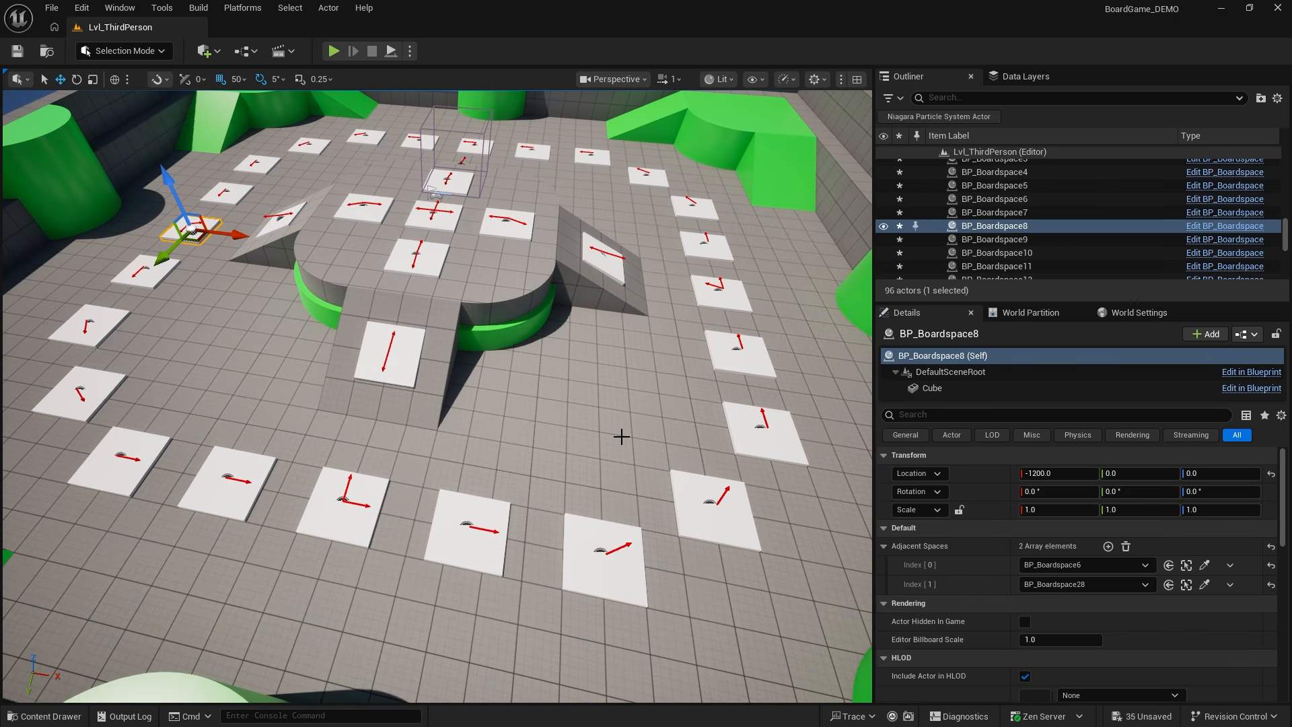